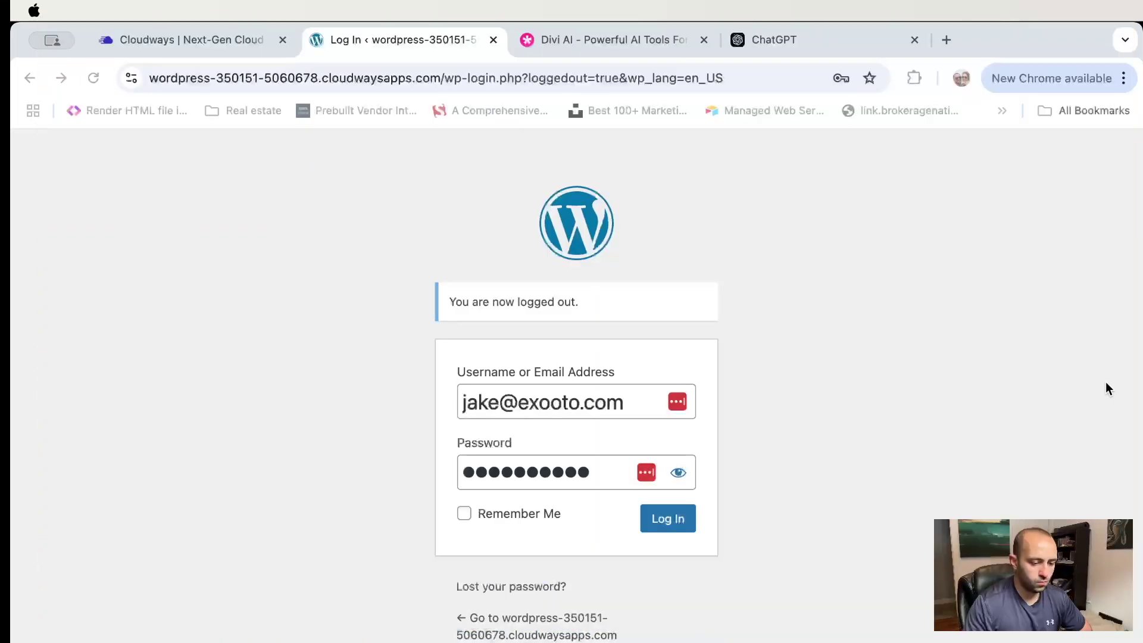
Load the wp-admin address of the WordPress site in place of the logged-out login page
scroll(851, 242, "up", 1)
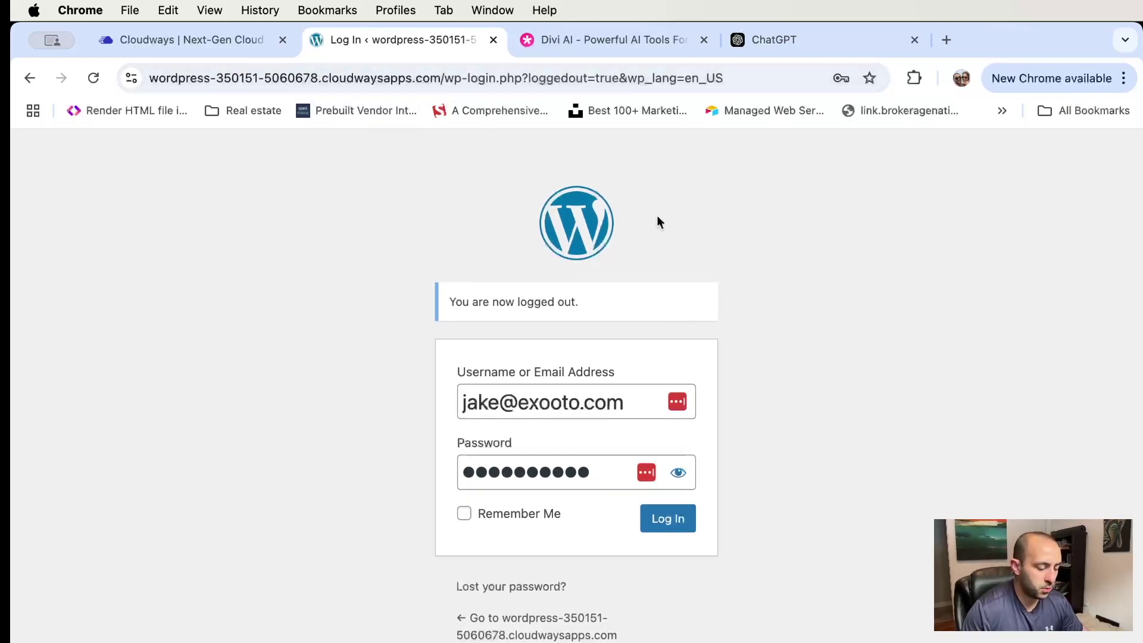
left_click_drag(446, 78, 803, 114)
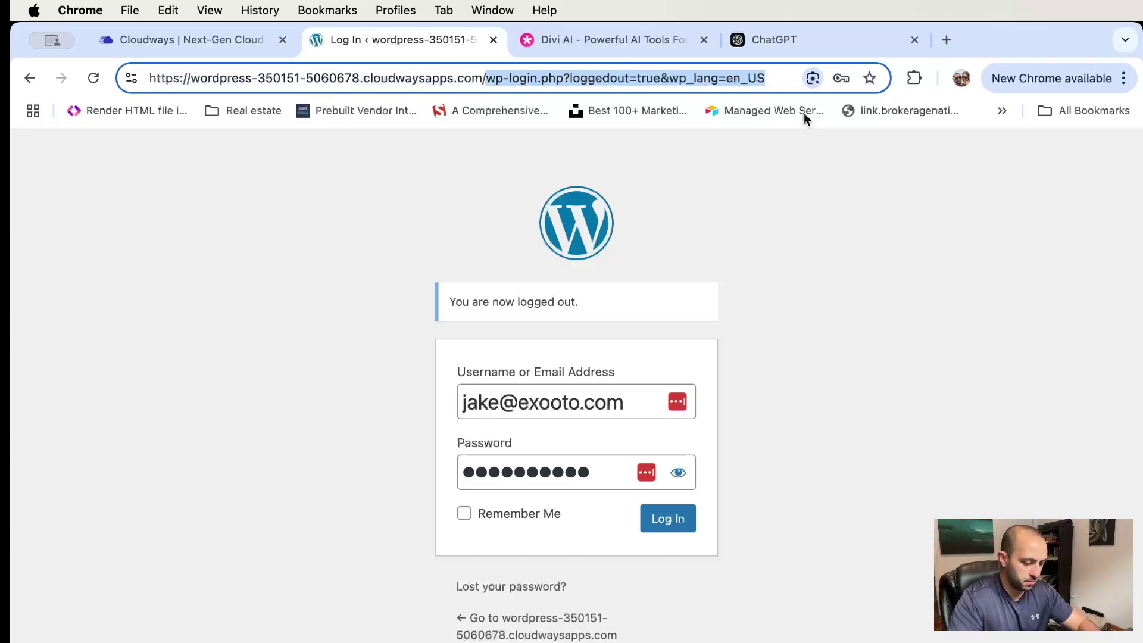
type("wp-admin")
key("Return")
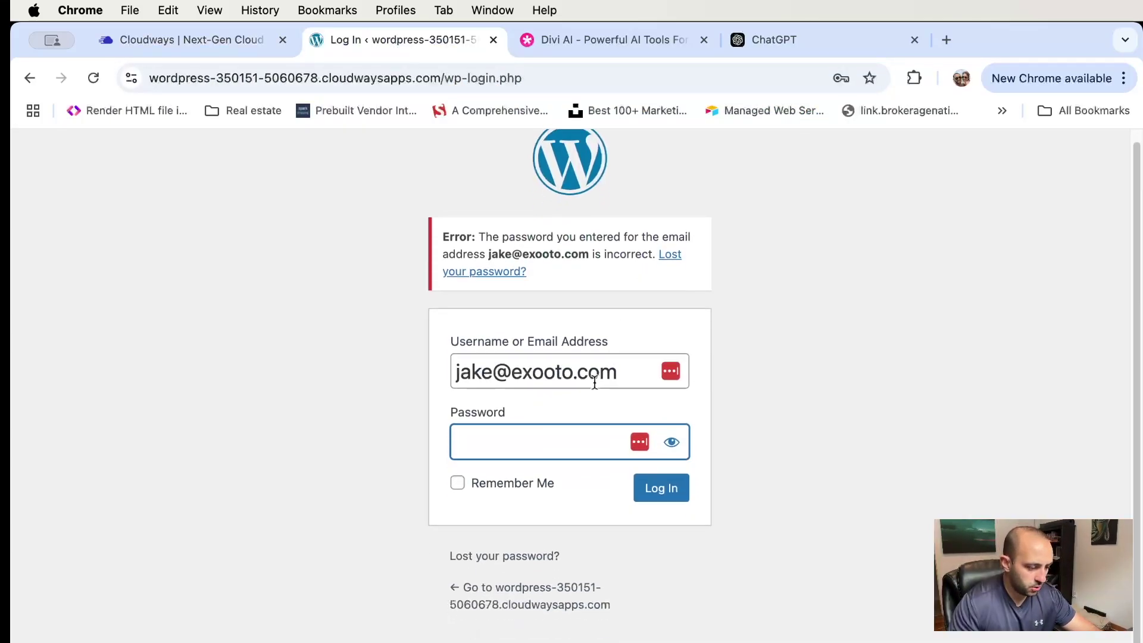
Enter the account password, log in to WordPress, and dismiss the LastPass offer to save the login
key("super+v")
left_click(662, 544)
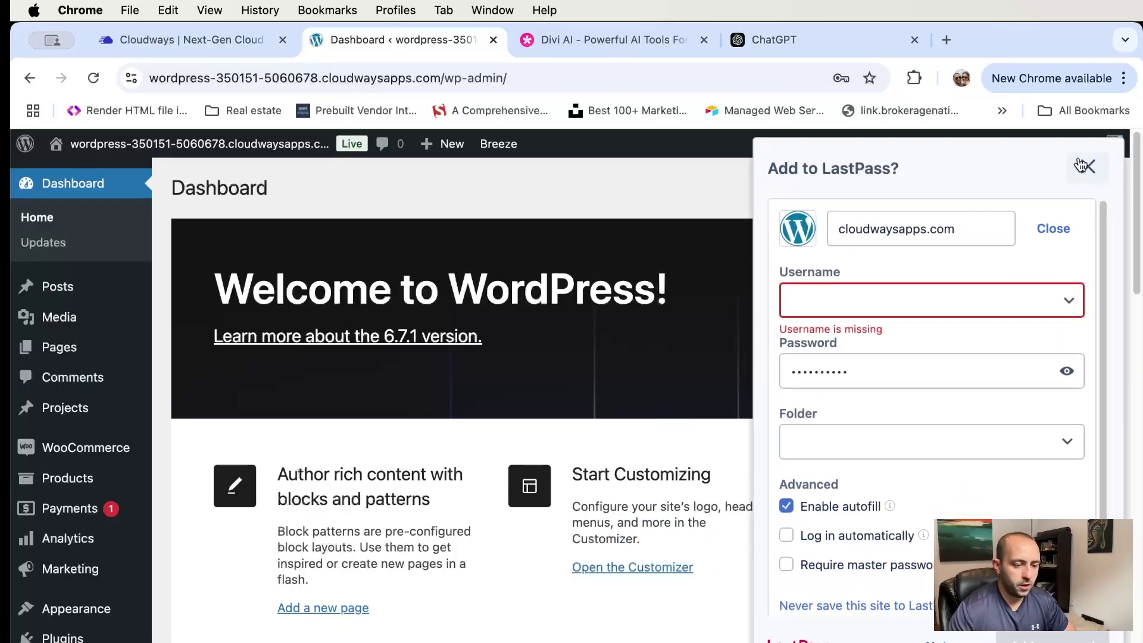
left_click(1080, 164)
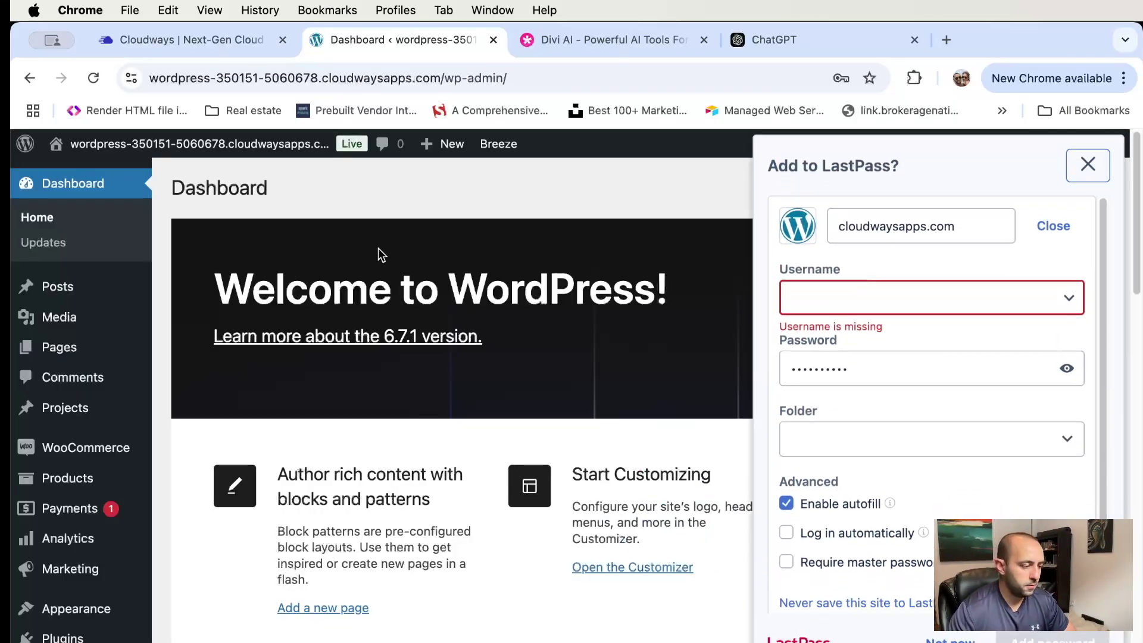
Open the Divi theme's dashboard from the WordPress admin
scroll(89, 285, "down", 3)
scroll(131, 318, "down", 5)
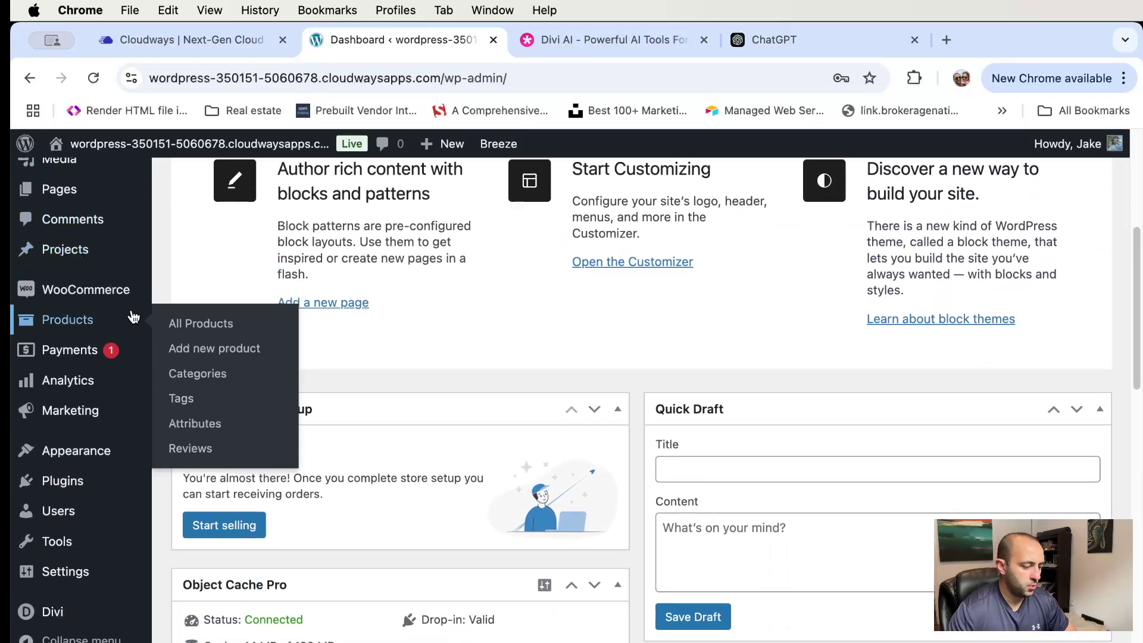
mouse_move(70, 621)
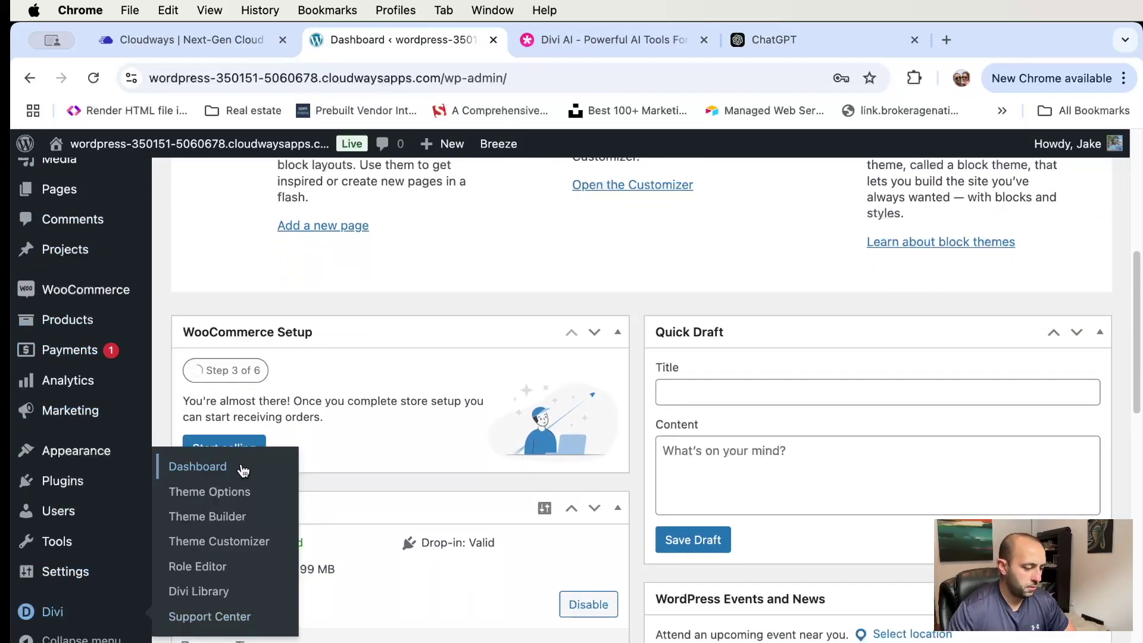
left_click(202, 466)
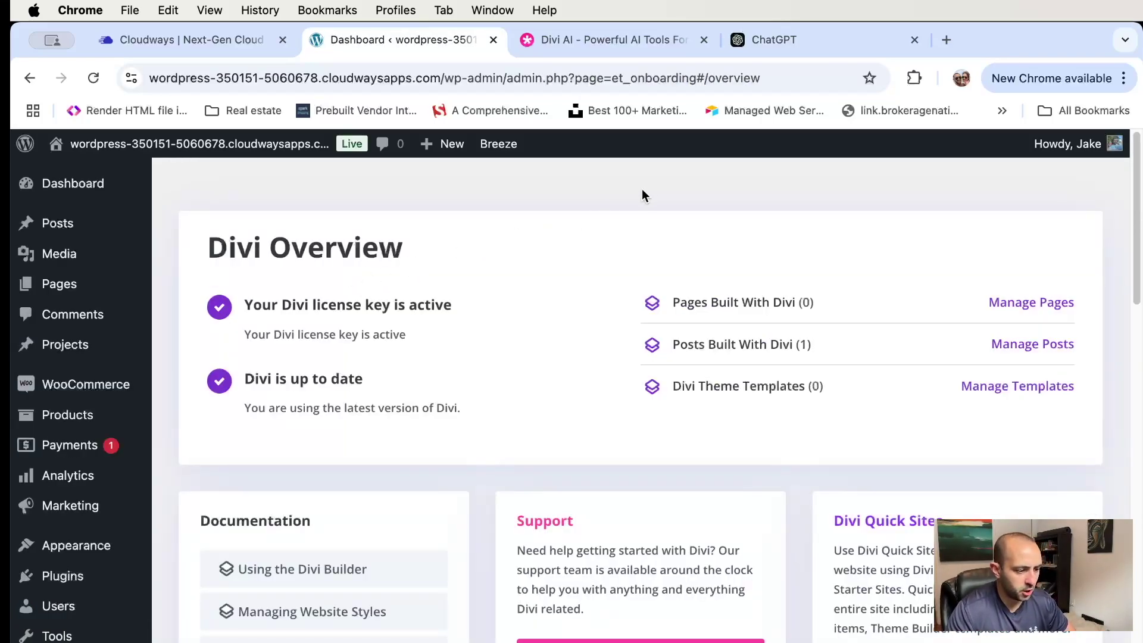
Start generating a new site with Divi Quick Sites and choose to generate the website with AI
scroll(766, 198, "down", 5)
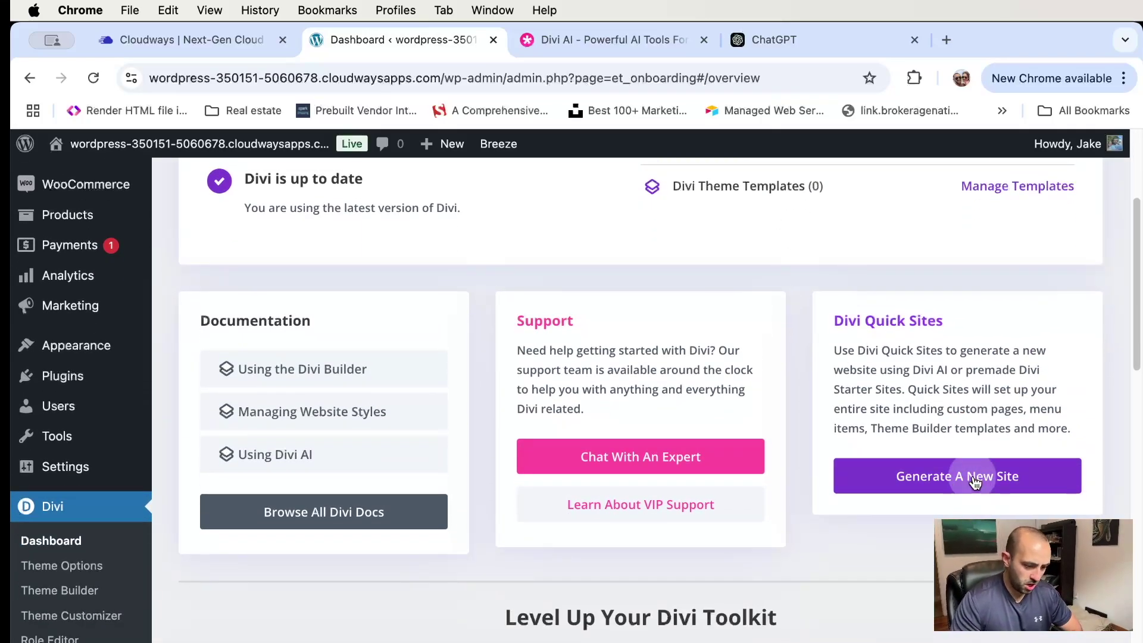
left_click(974, 482)
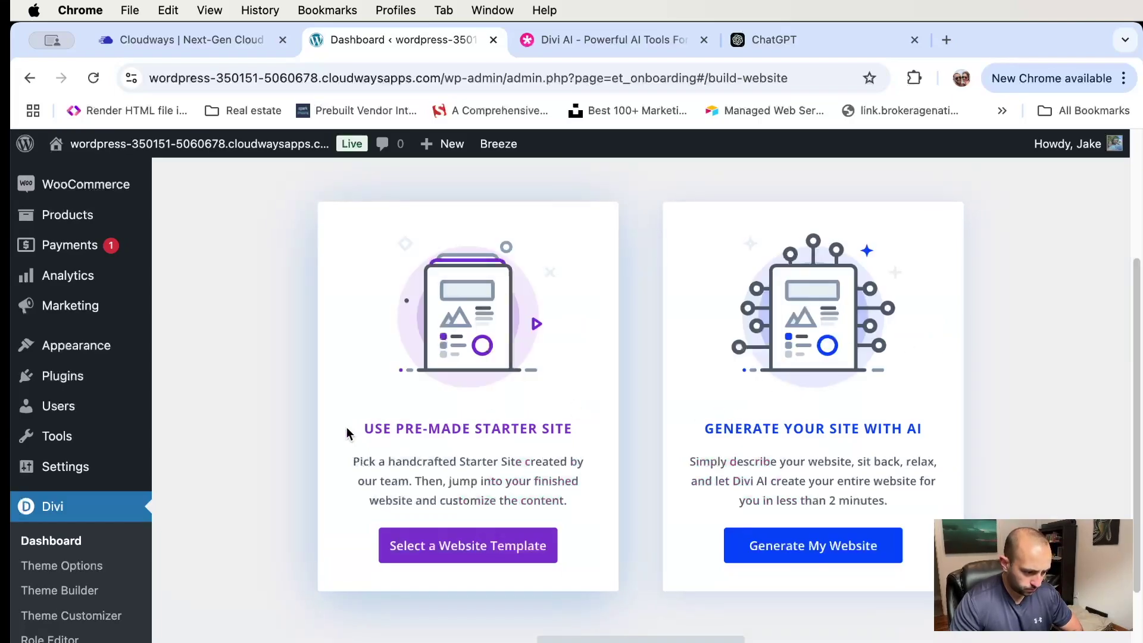
left_click_drag(363, 428, 554, 431)
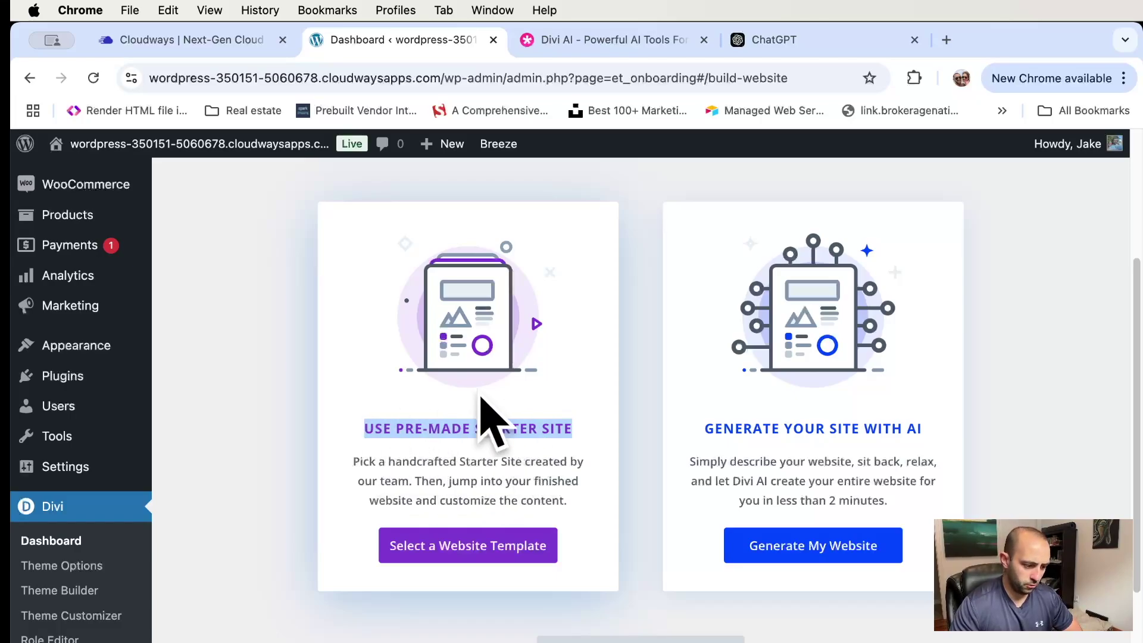
left_click(837, 441)
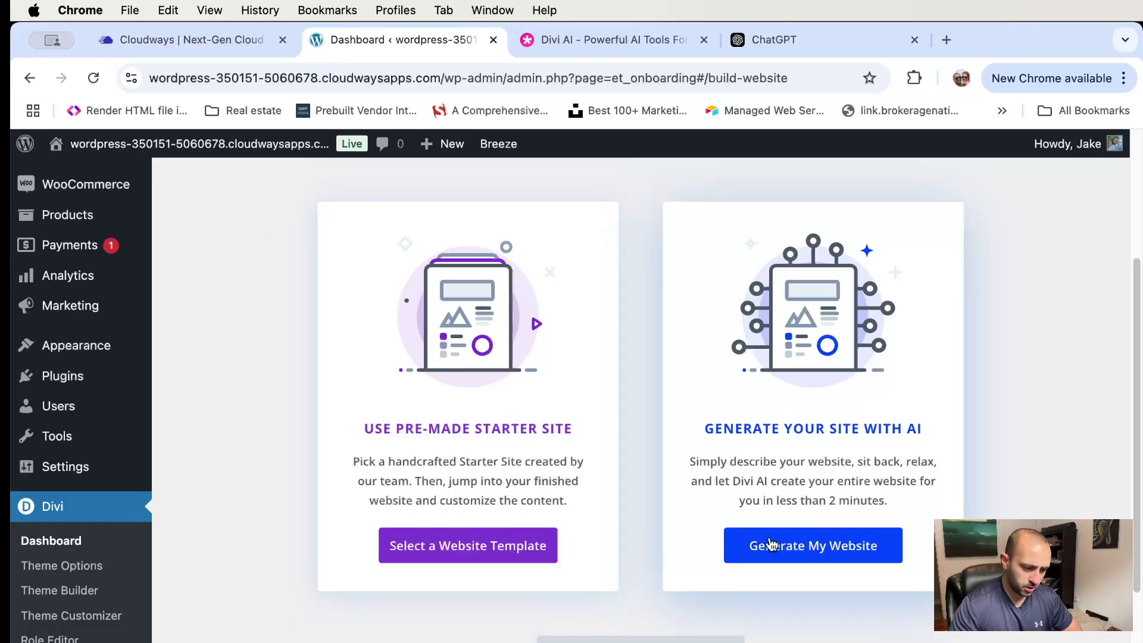
left_click(811, 544)
Describe the website to Divi AI as "create an ecommerce flower shop include an about us section, who we are and a contact form."
left_click(825, 445)
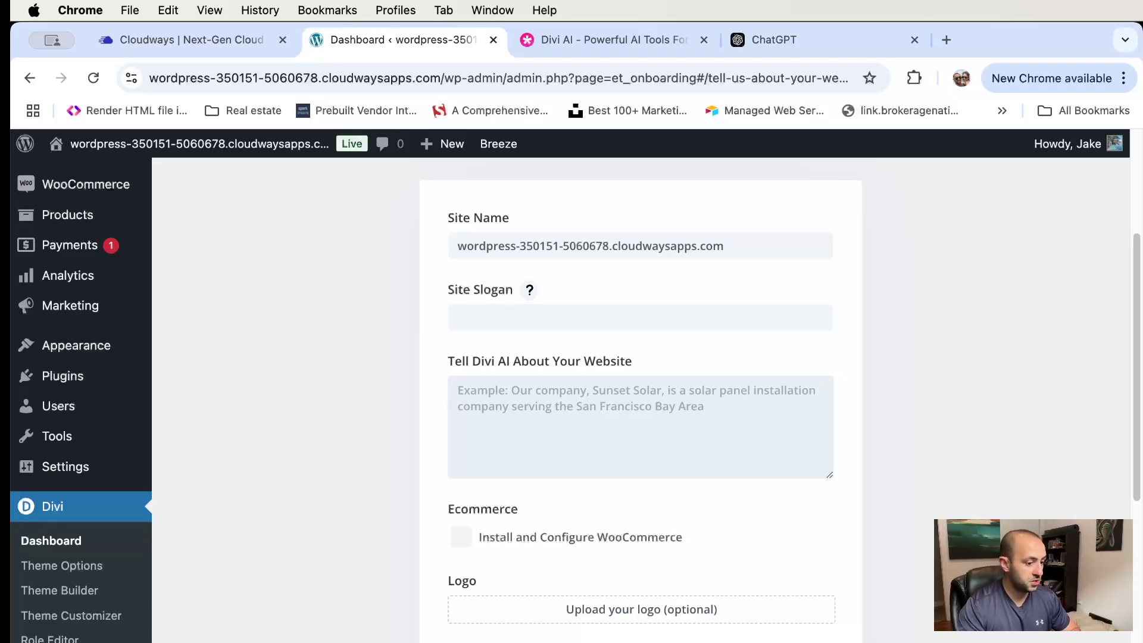
type("c")
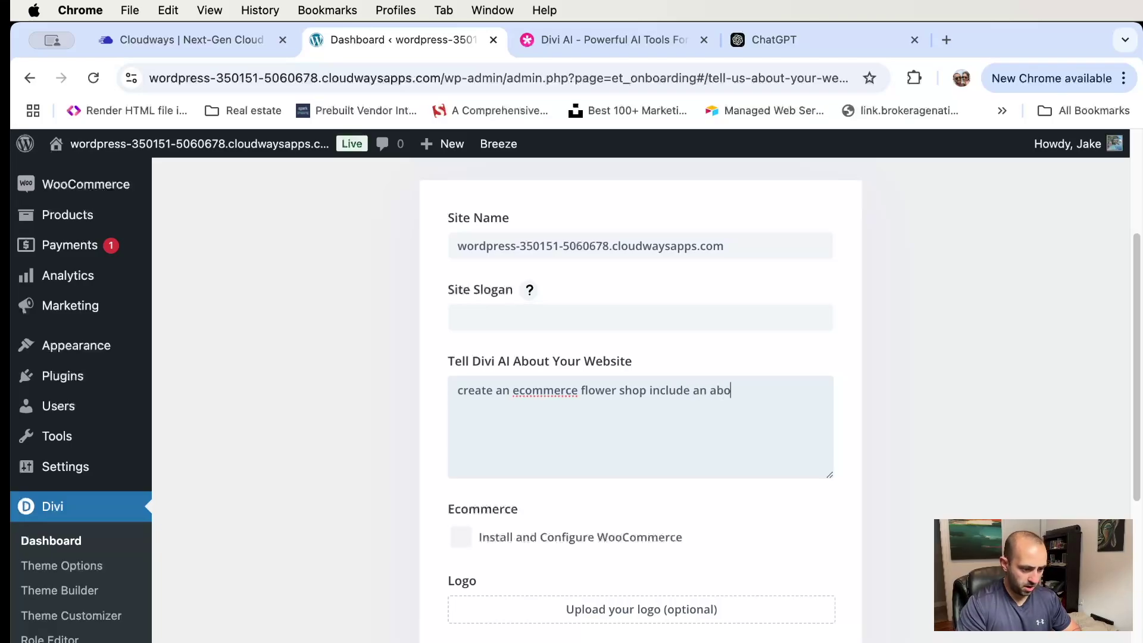
type("s section, who we are a")
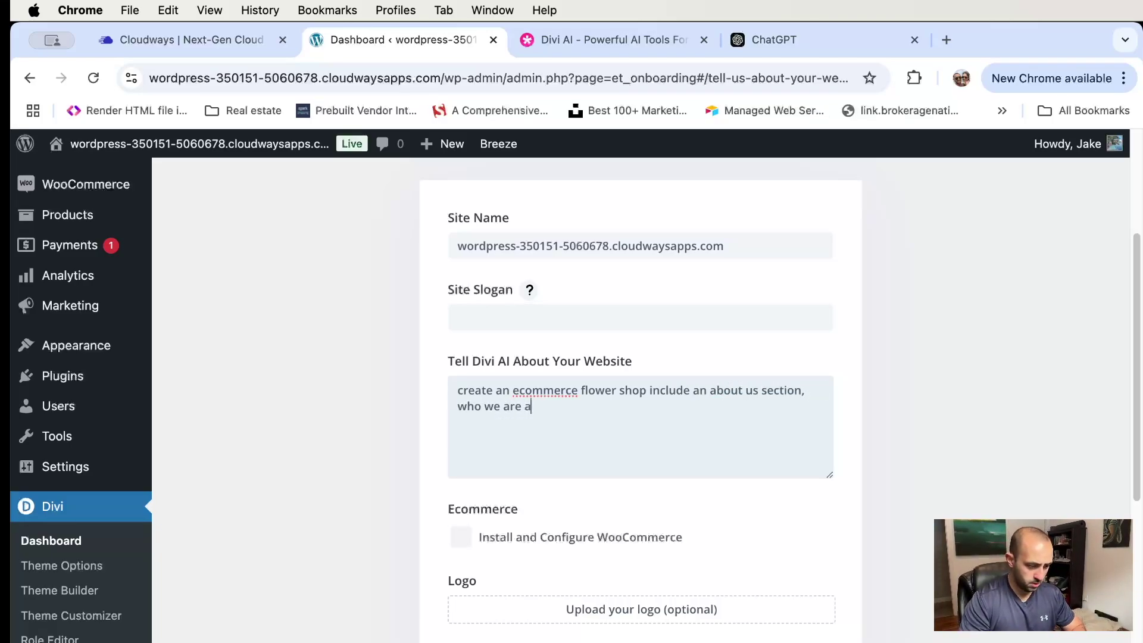
type("nd a contact form.")
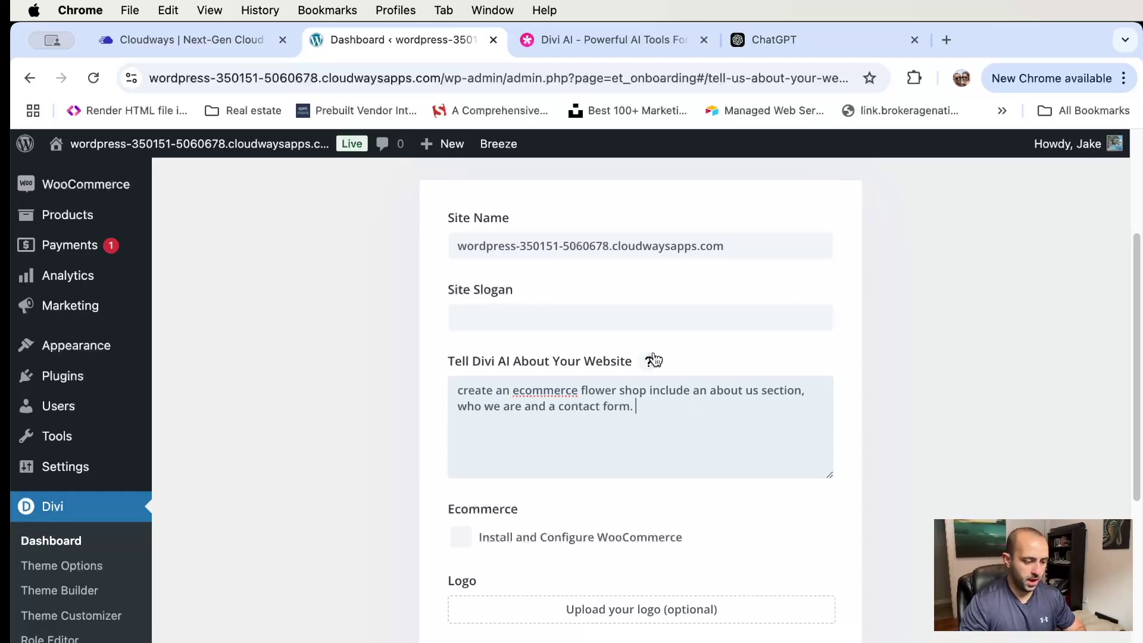
Enable installing and configuring WooCommerce, and set the shopping basket icon from the media library as the site logo
scroll(653, 360, "down", 3)
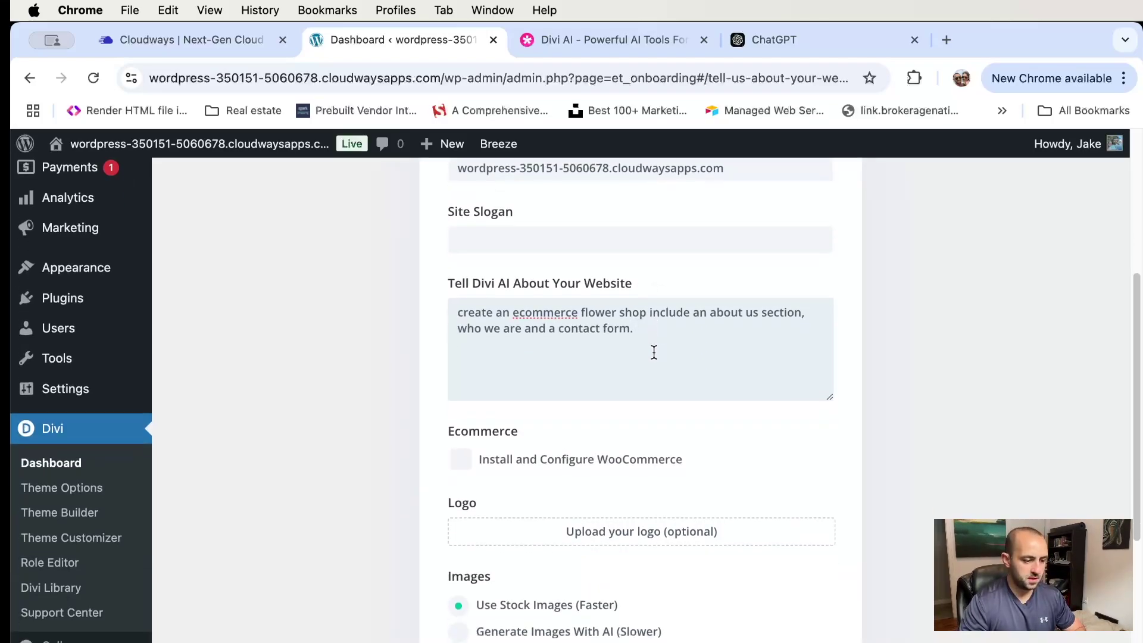
left_click(460, 466)
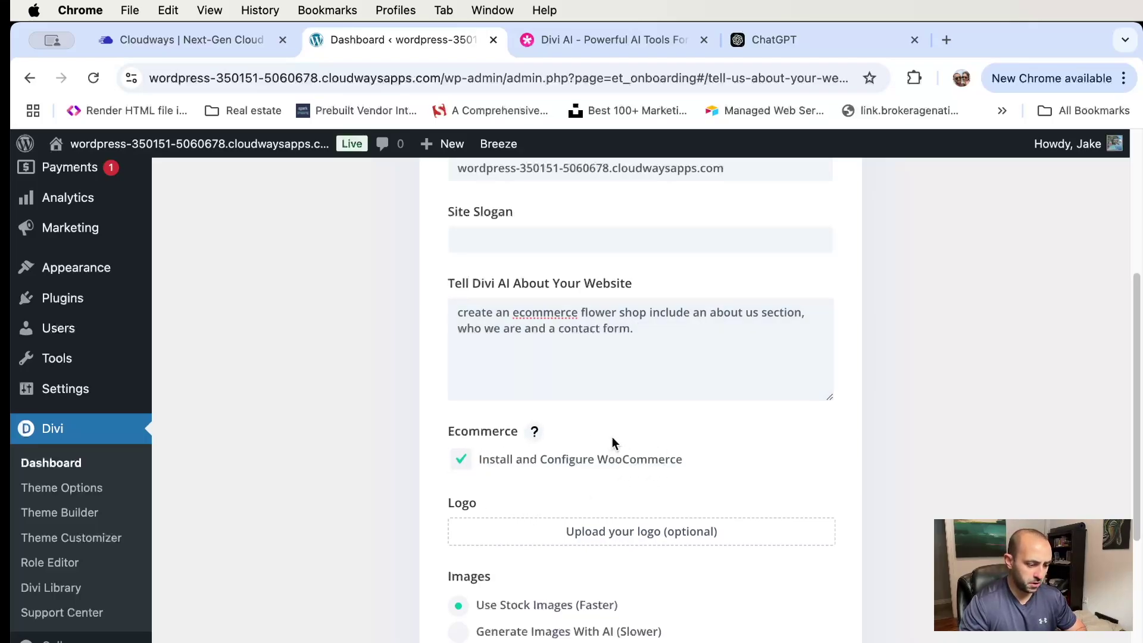
scroll(739, 444, "down", 3)
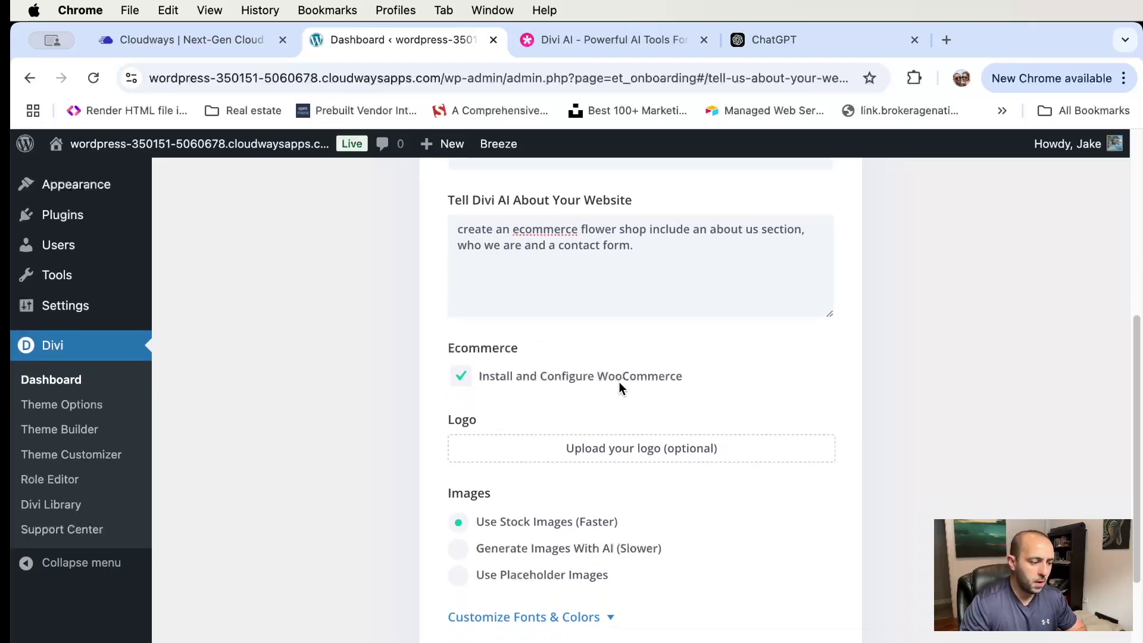
scroll(759, 387, "down", 1)
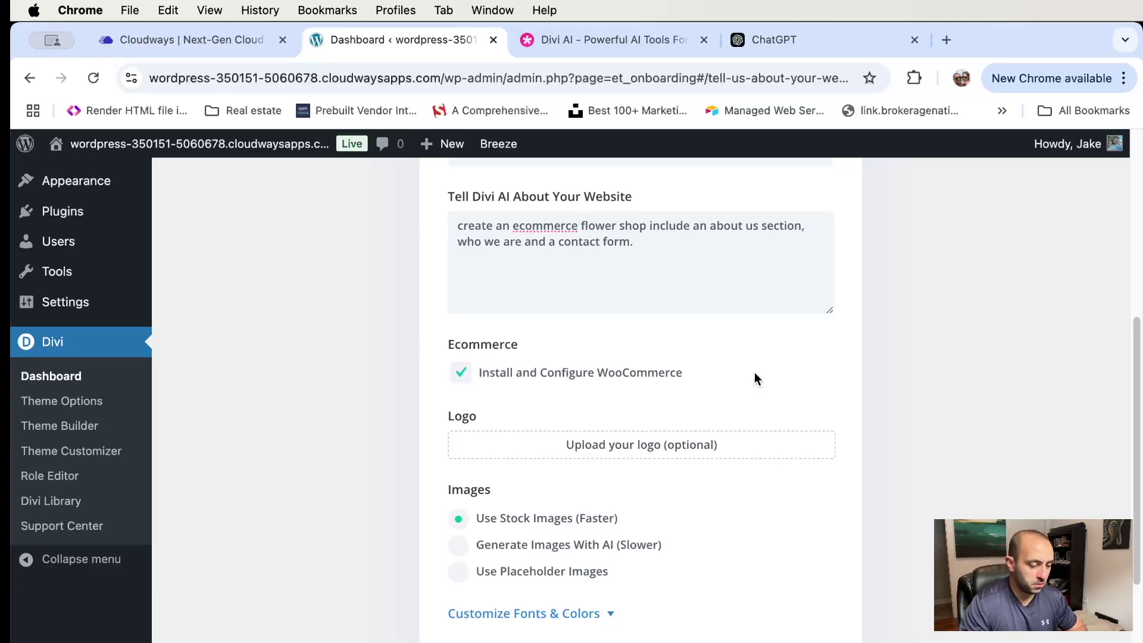
scroll(738, 405, "down", 3)
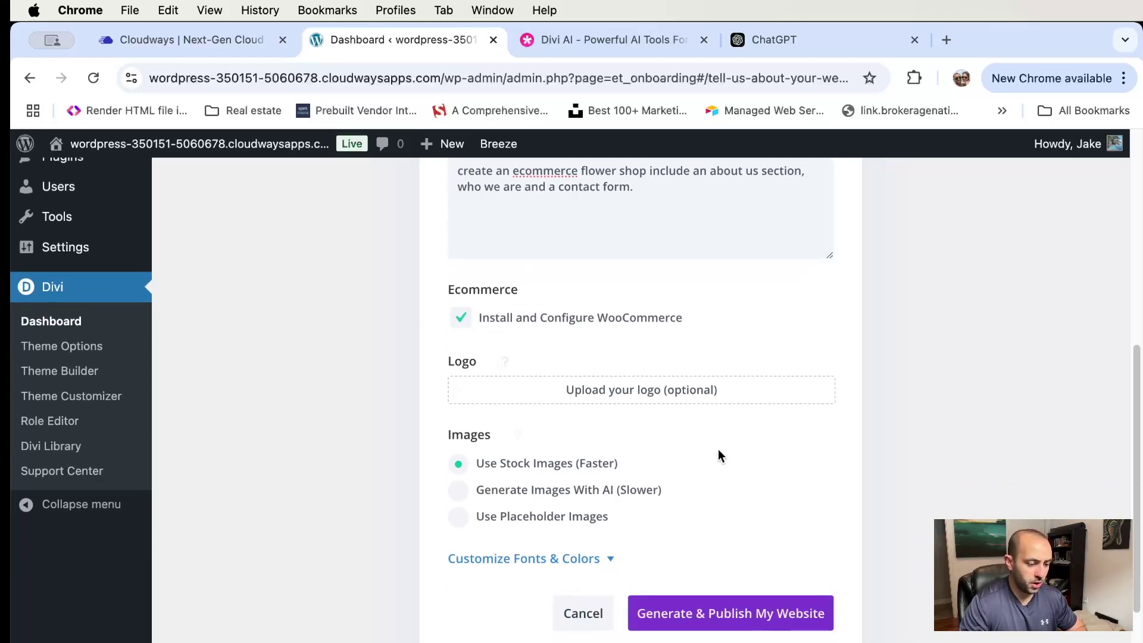
left_click(649, 381)
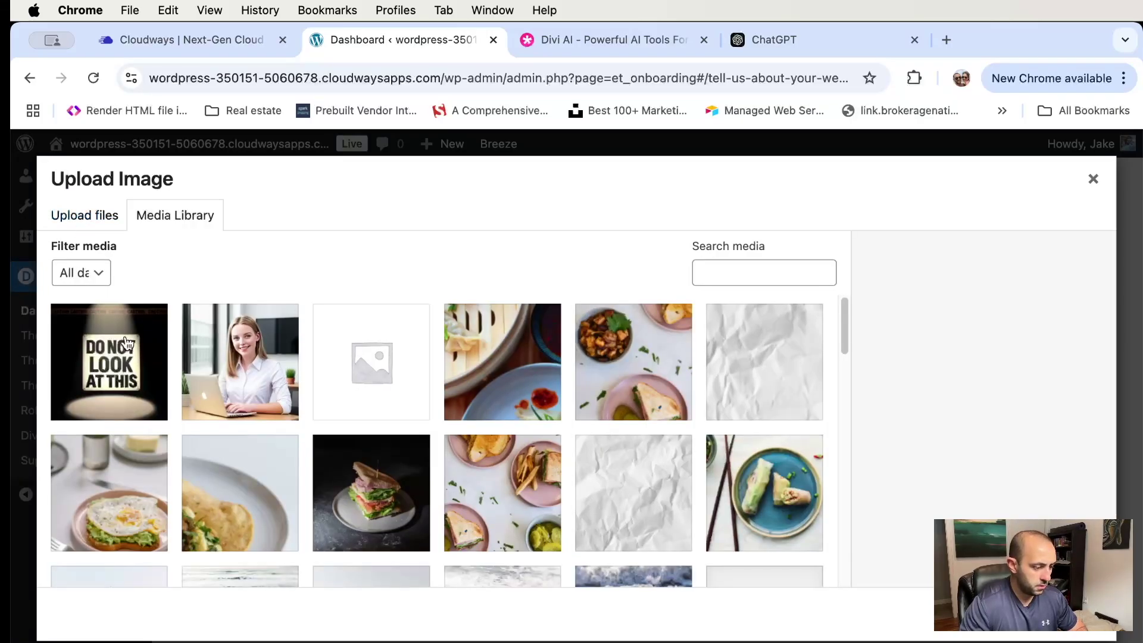
scroll(390, 374, "down", 10)
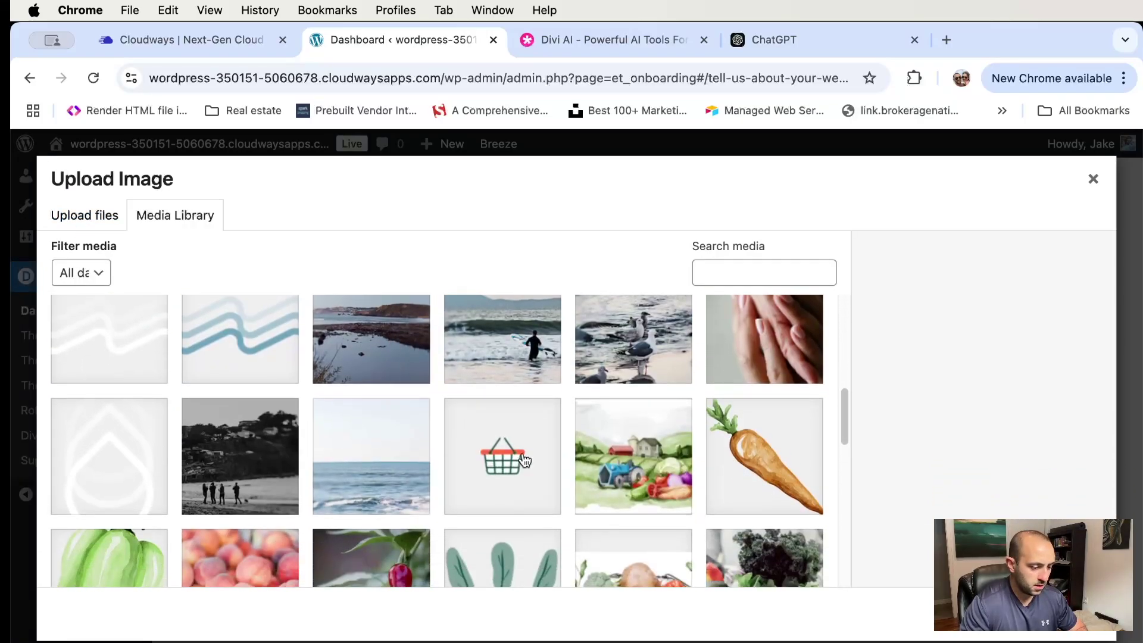
left_click(496, 463)
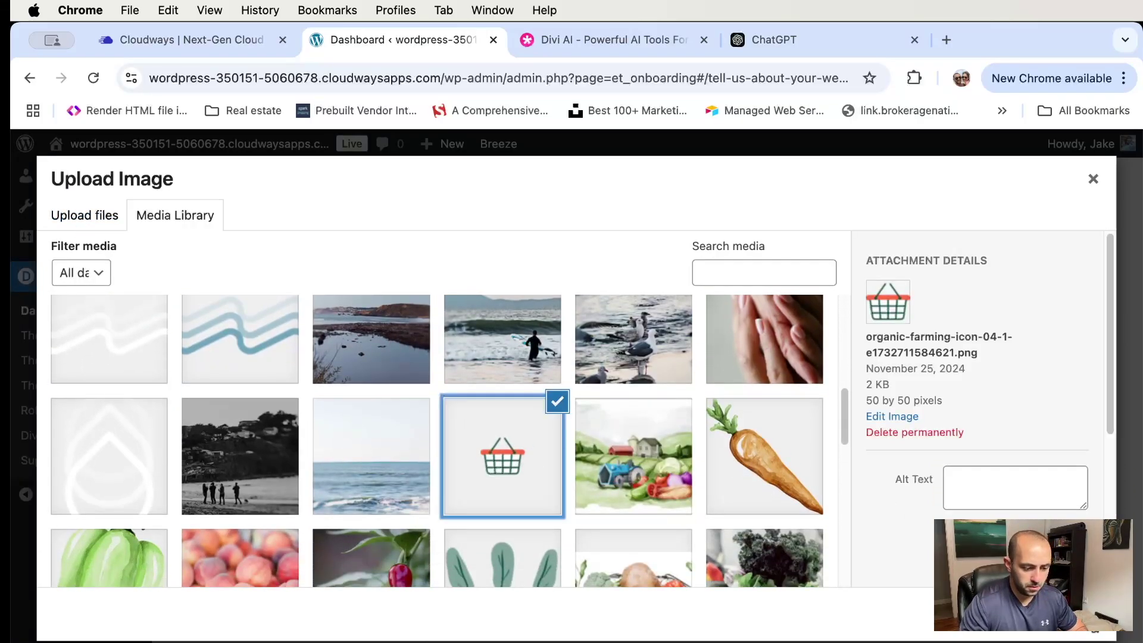
left_click(1065, 613)
Expand the font and color customization, and set the heading font to Poppins and the body font to Default
scroll(732, 393, "down", 3)
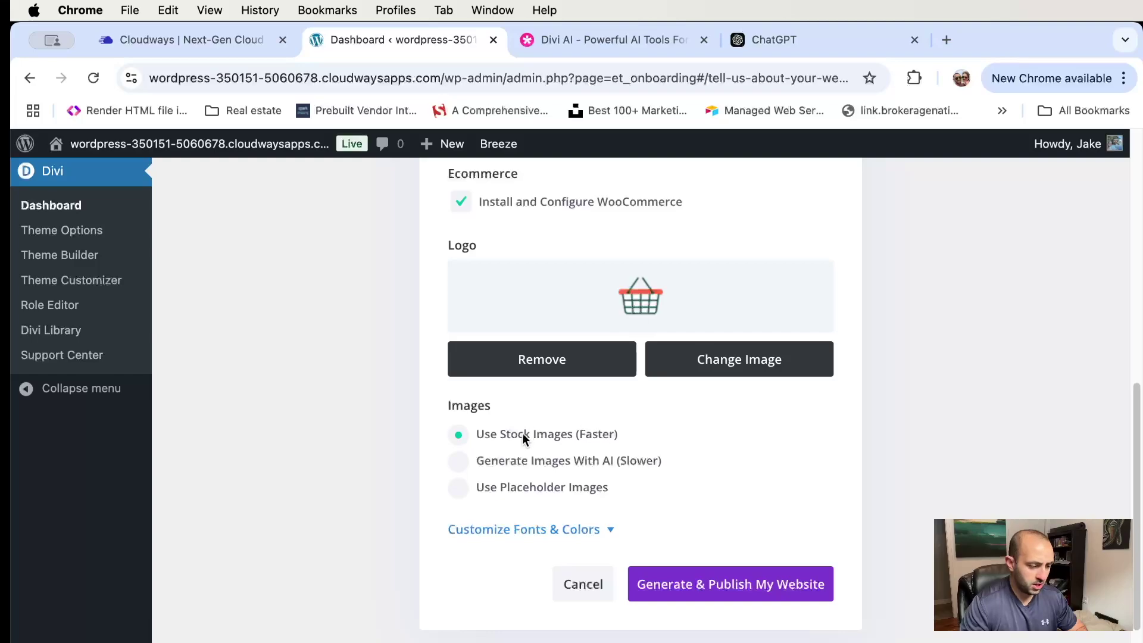
scroll(756, 419, "down", 1)
left_click(610, 487)
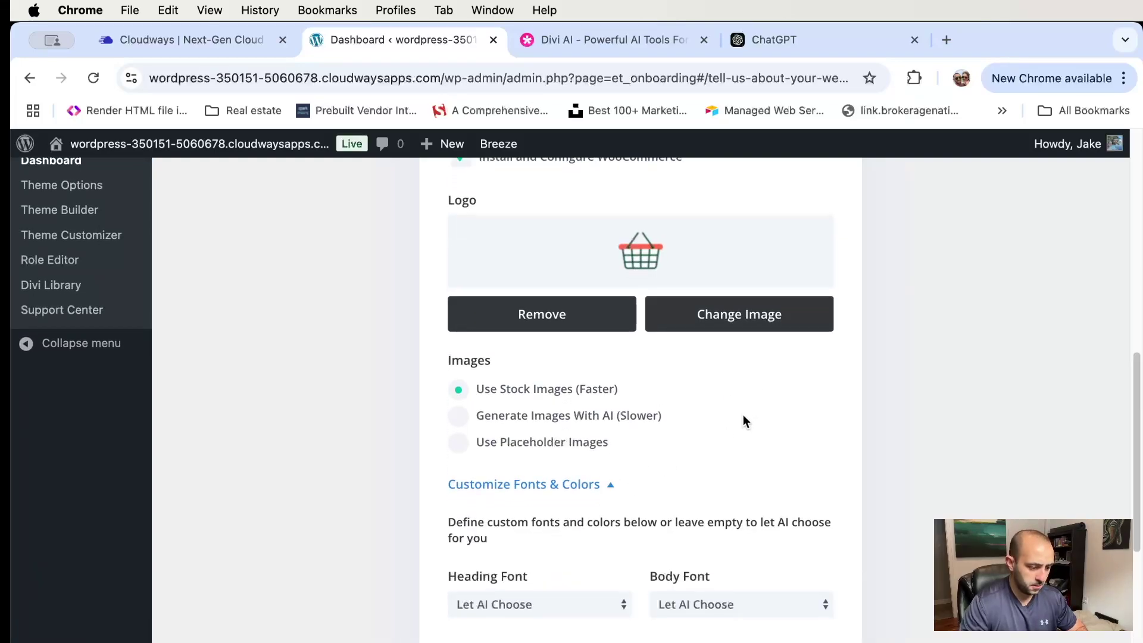
scroll(744, 420, "down", 5)
left_click(533, 381)
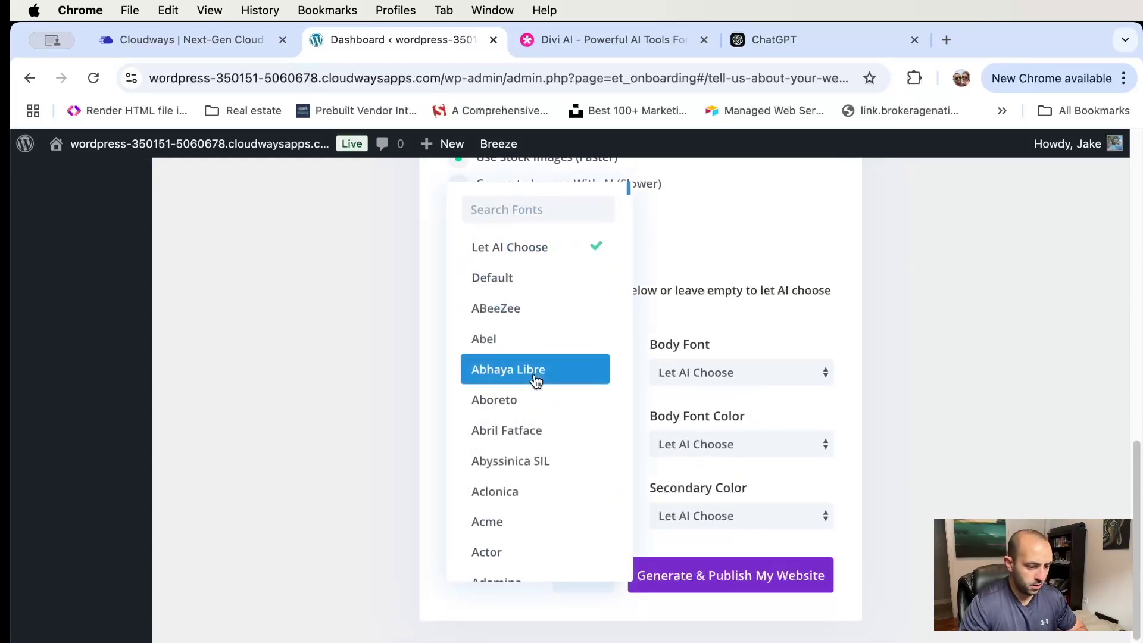
scroll(543, 379, "down", 20)
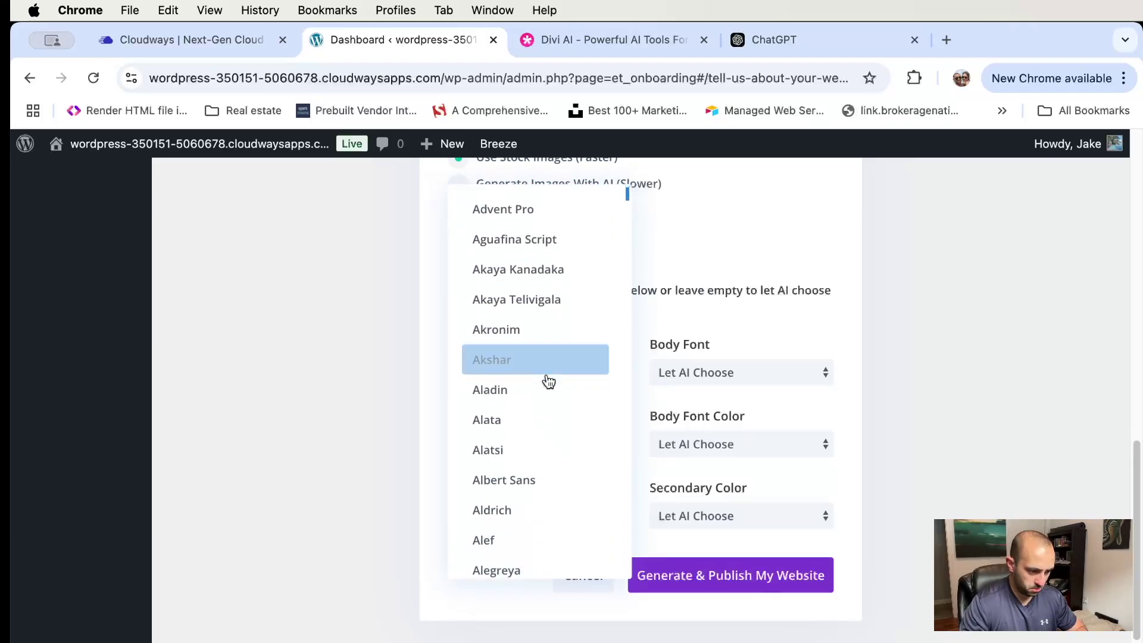
left_click(543, 287)
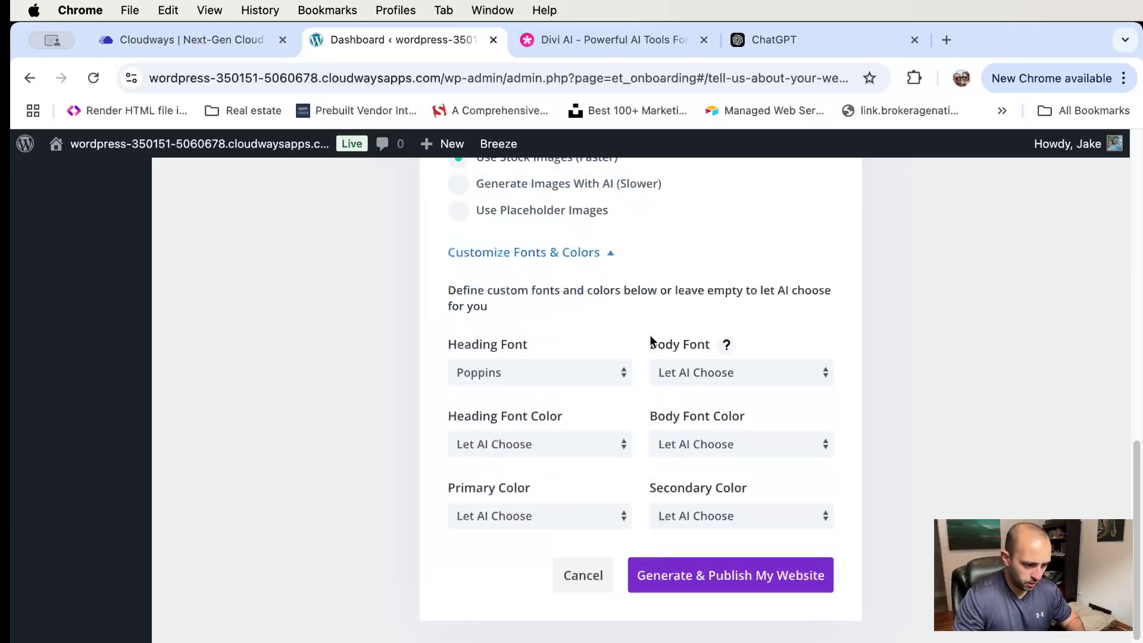
left_click(714, 375)
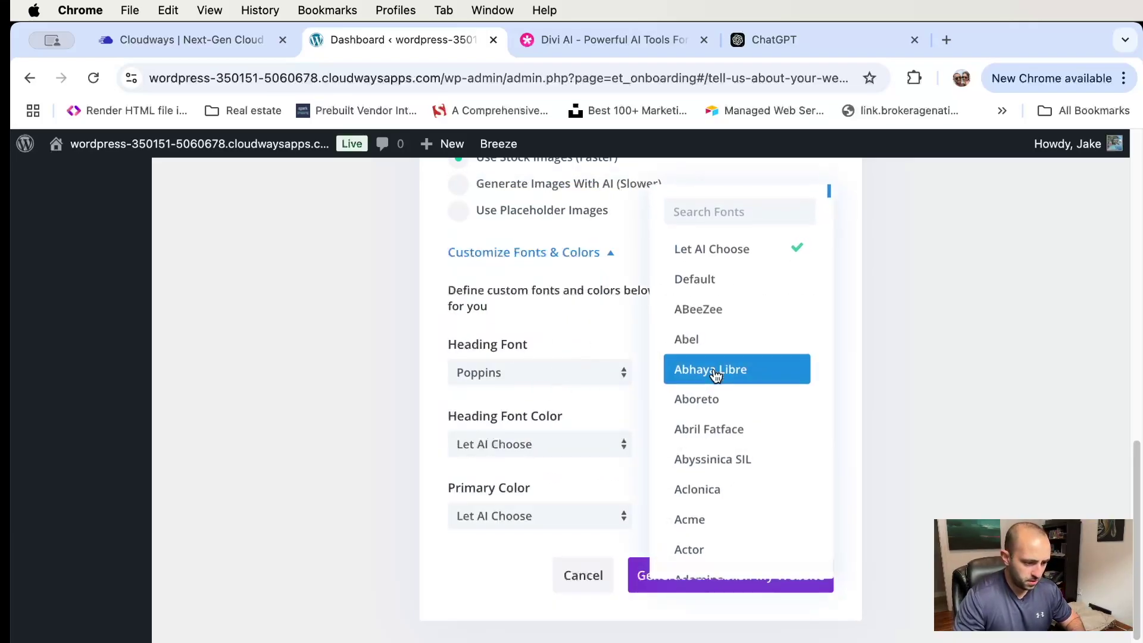
left_click(727, 284)
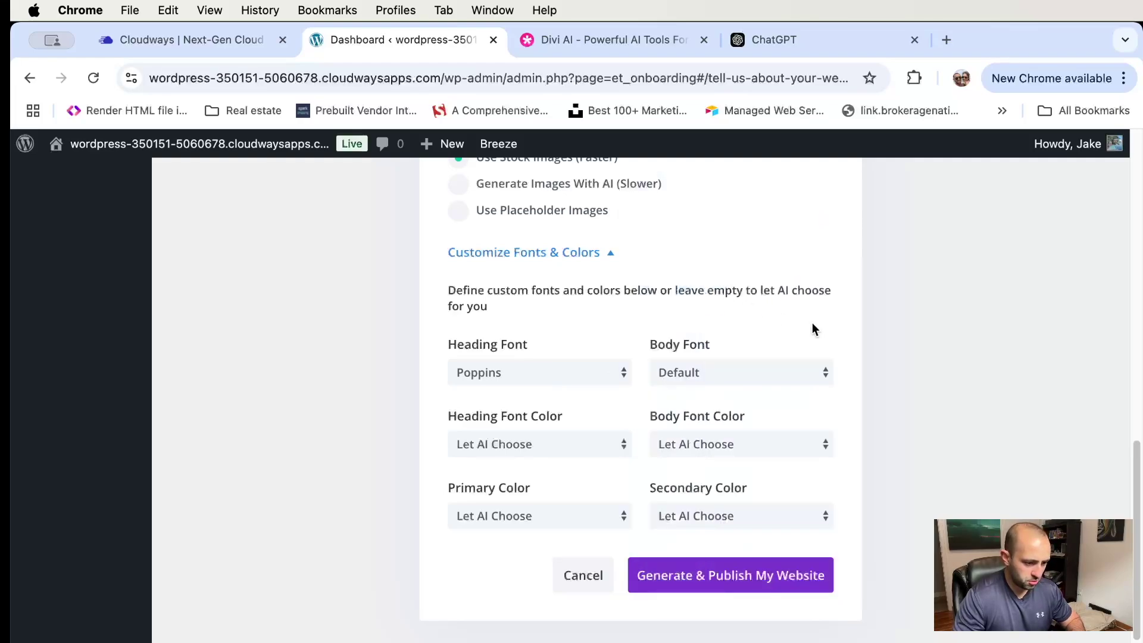
Try Divi AI Default as the heading font color and return it to Let AI Choose
left_click(528, 450)
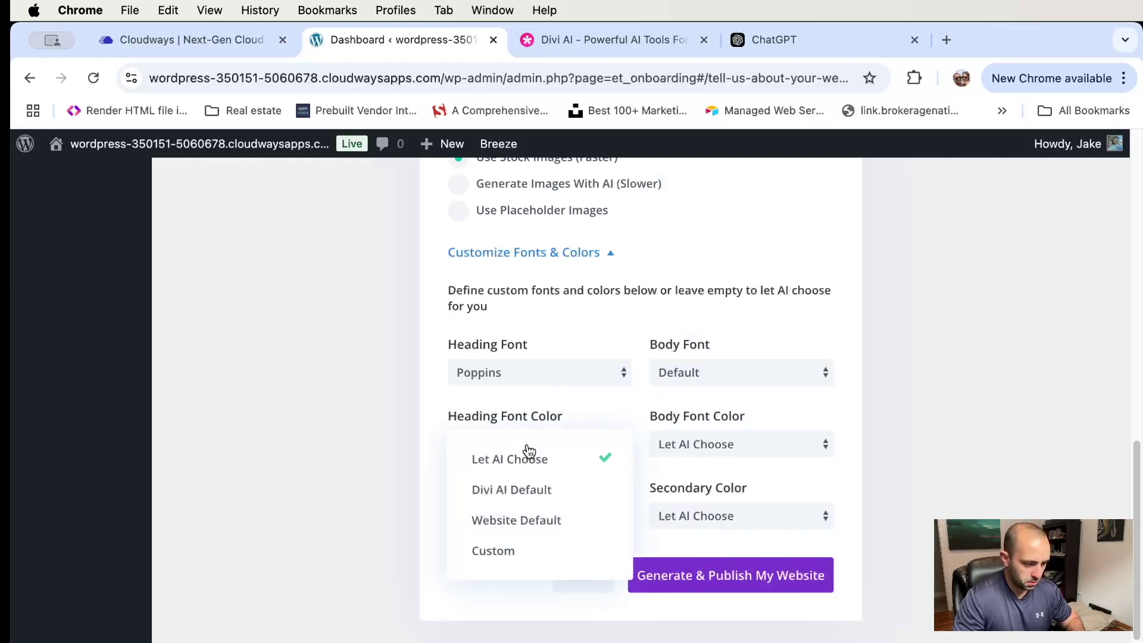
left_click(512, 488)
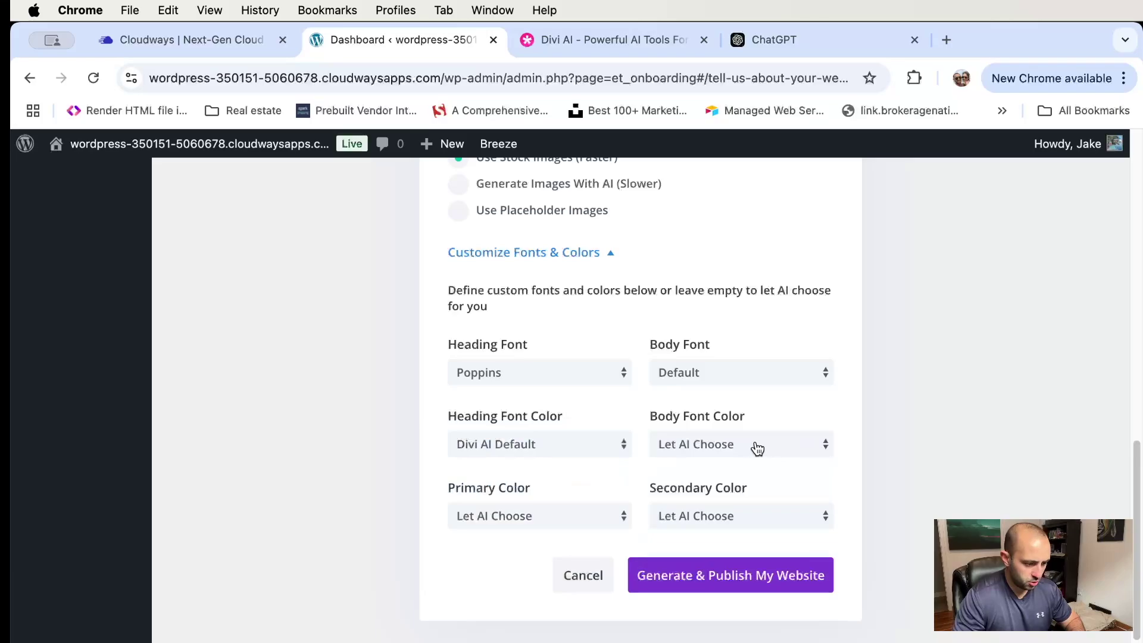
left_click(511, 451)
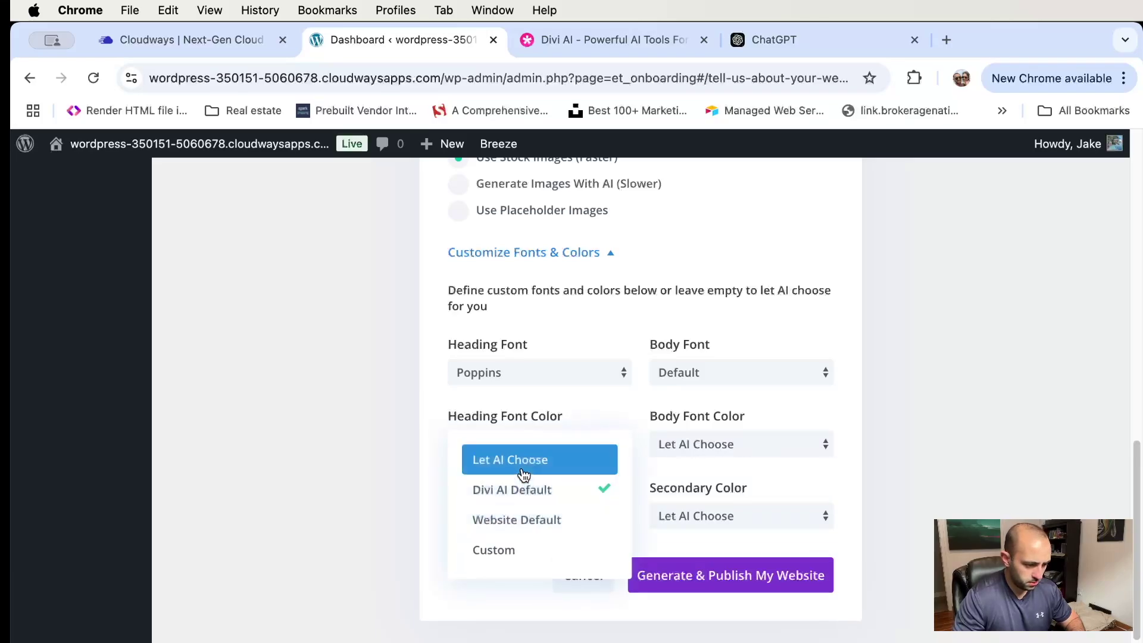
left_click(522, 464)
Set the body font color and the primary color to Let AI Choose
left_click(745, 449)
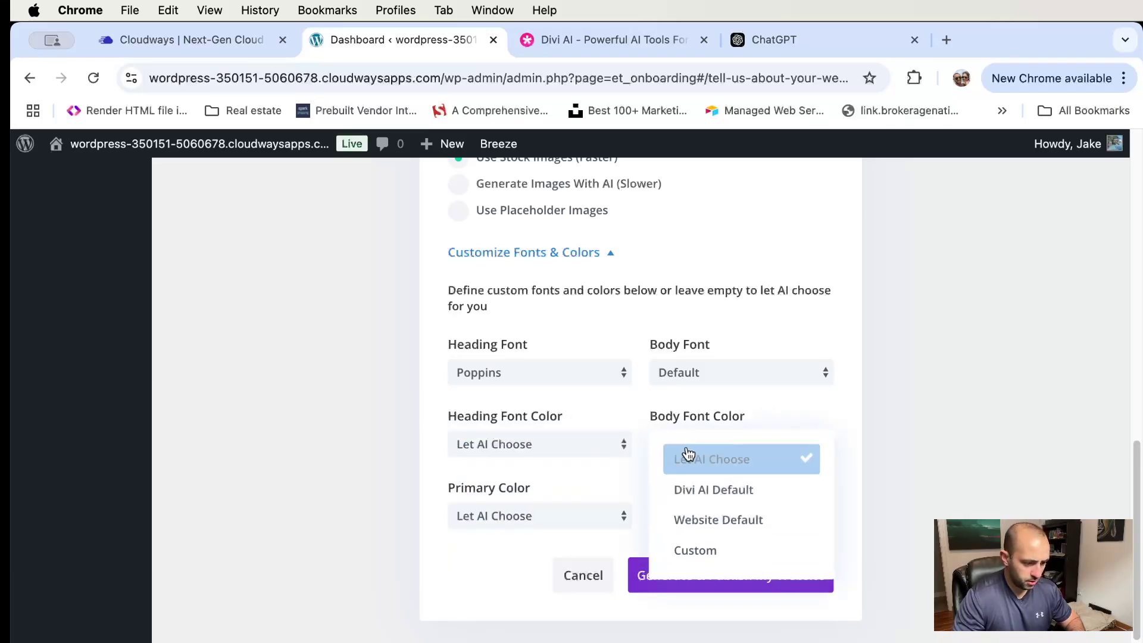
left_click(706, 461)
left_click(504, 517)
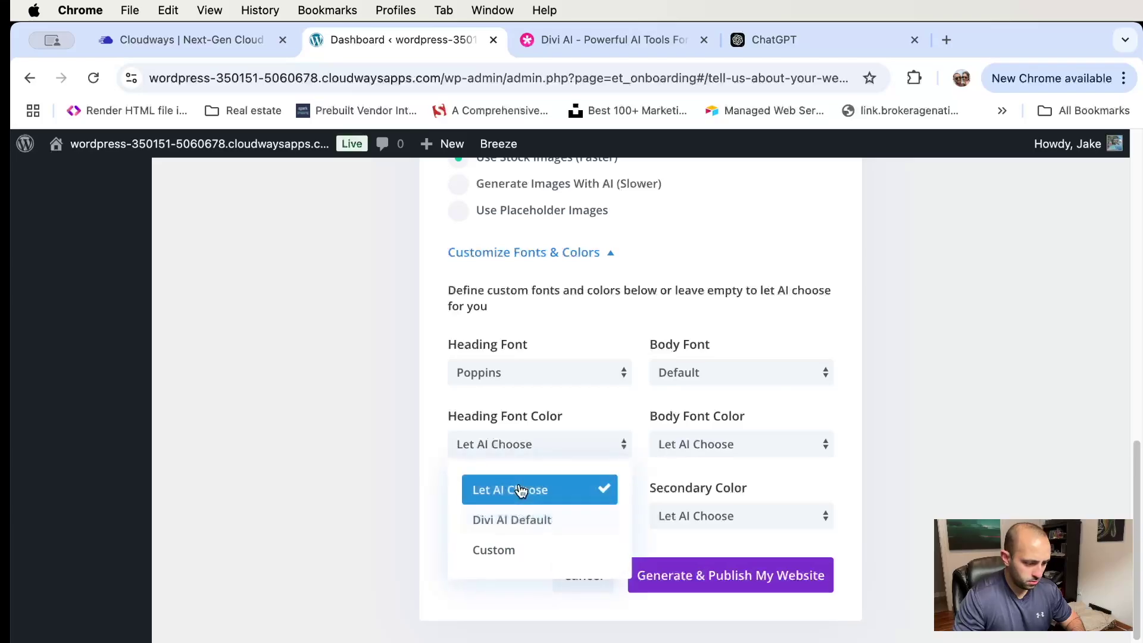
left_click(516, 491)
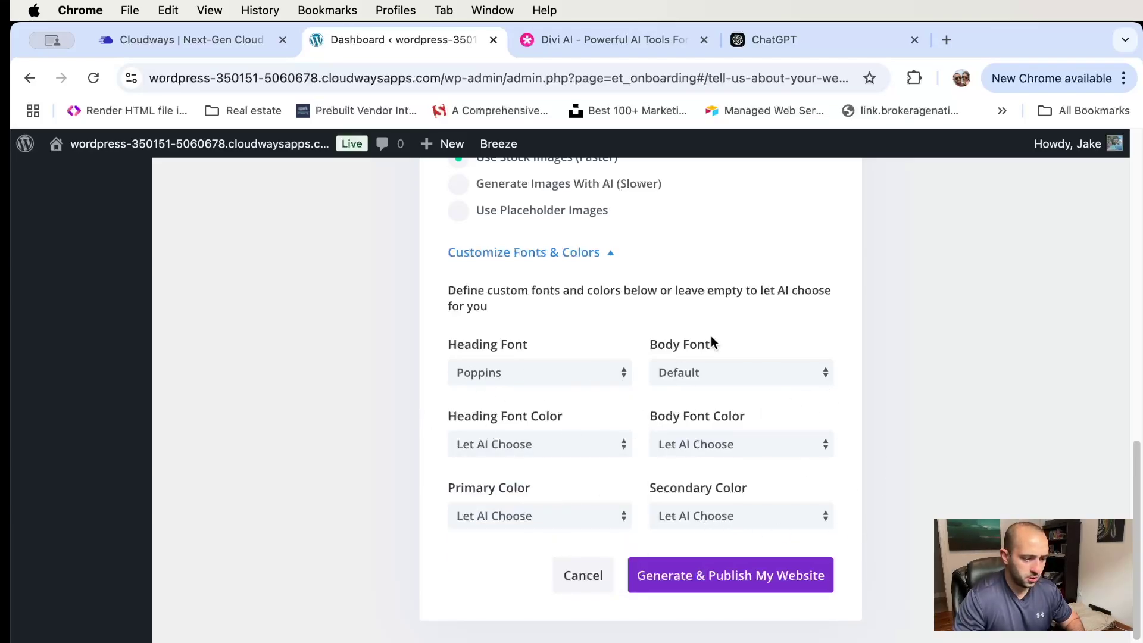
Review the website form from site name, slogan and description to logo, images, fonts and colors
scroll(785, 302, "up", 2)
scroll(785, 306, "up", 10)
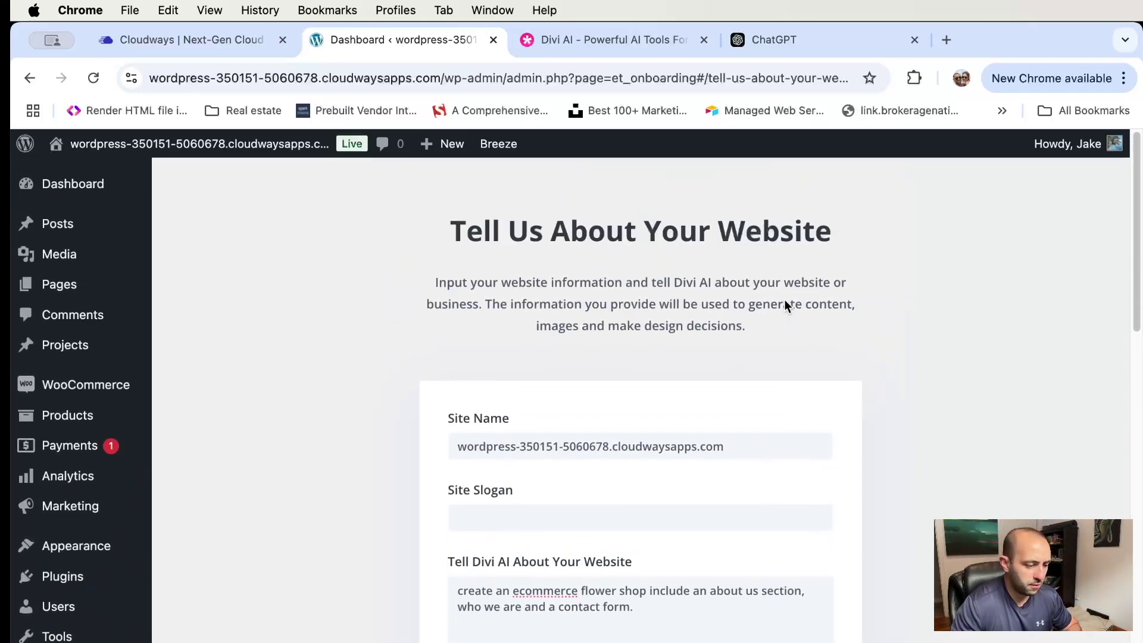
scroll(785, 306, "down", 4)
scroll(784, 306, "up", 3)
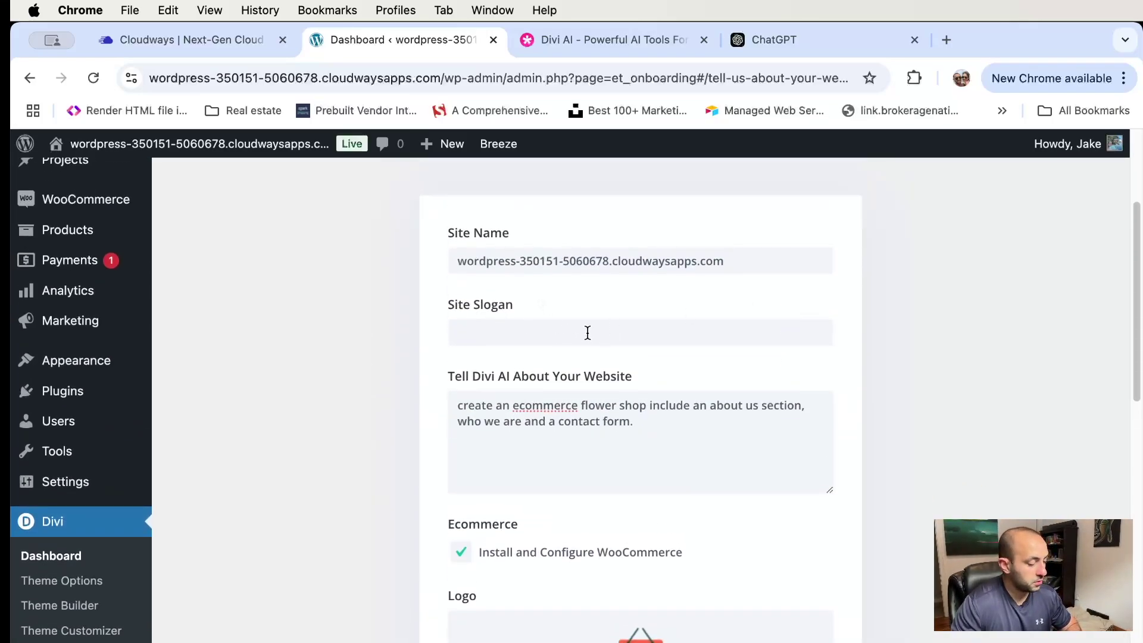
left_click(569, 335)
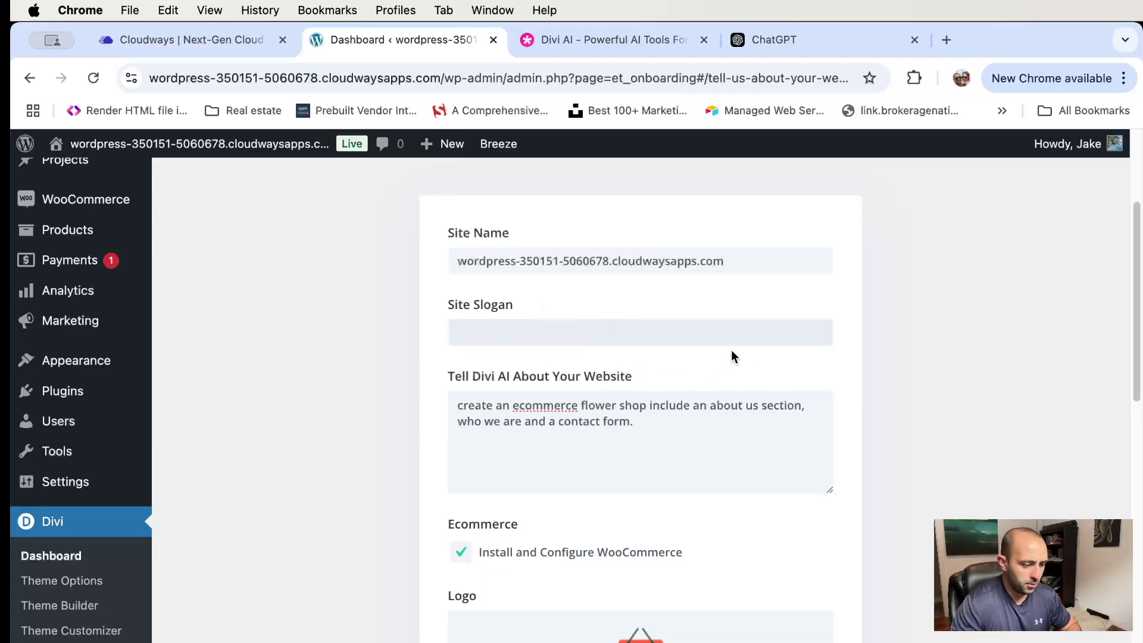
scroll(747, 357, "down", 5)
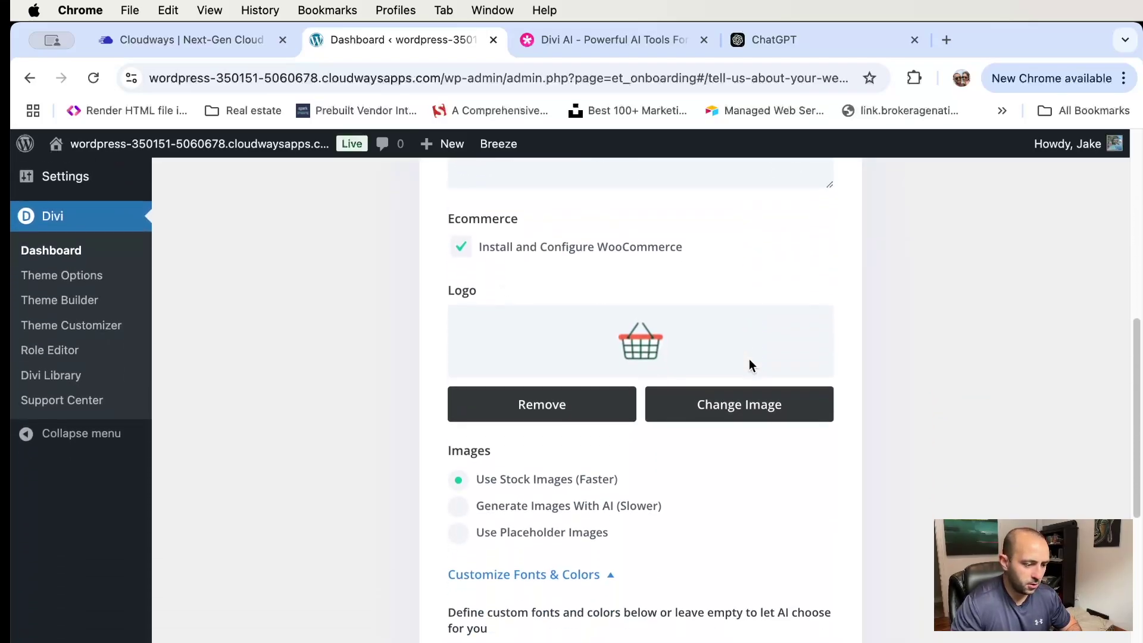
scroll(665, 400, "down", 4)
scroll(601, 381, "down", 3)
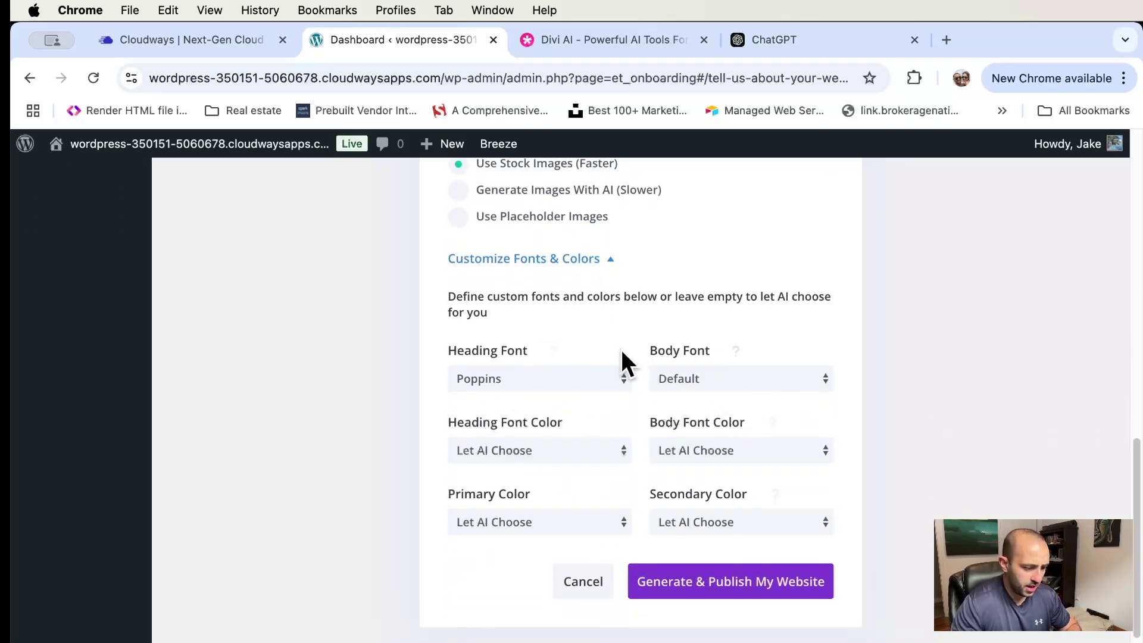
Generate and publish the flower shop website with the entered settings
scroll(764, 427, "down", 1)
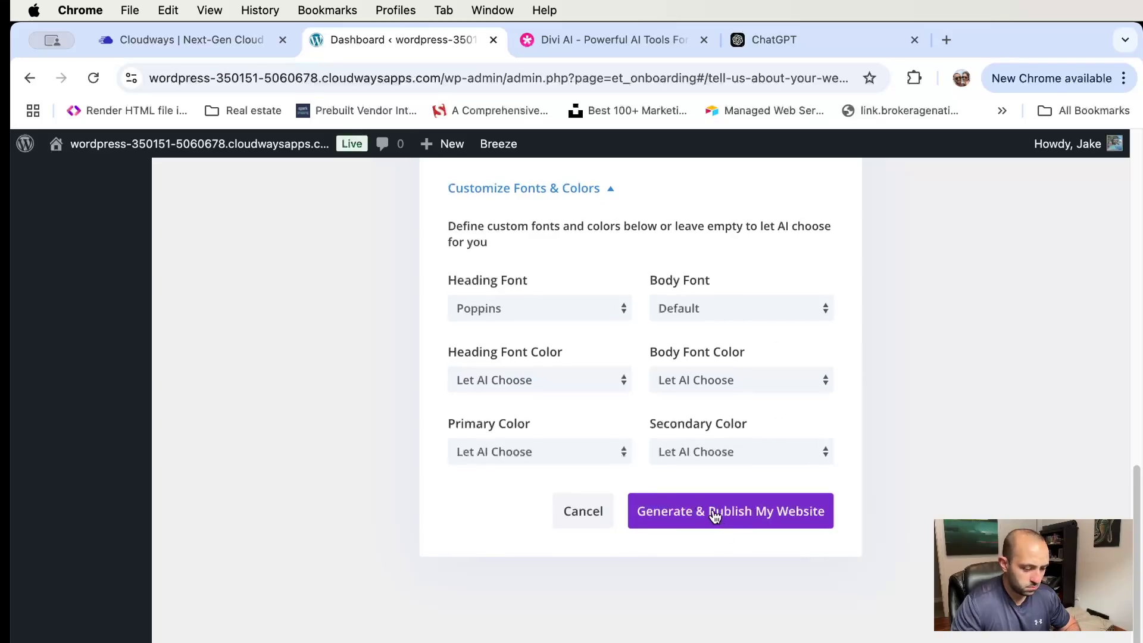
left_click(721, 506)
scroll(728, 403, "up", 3)
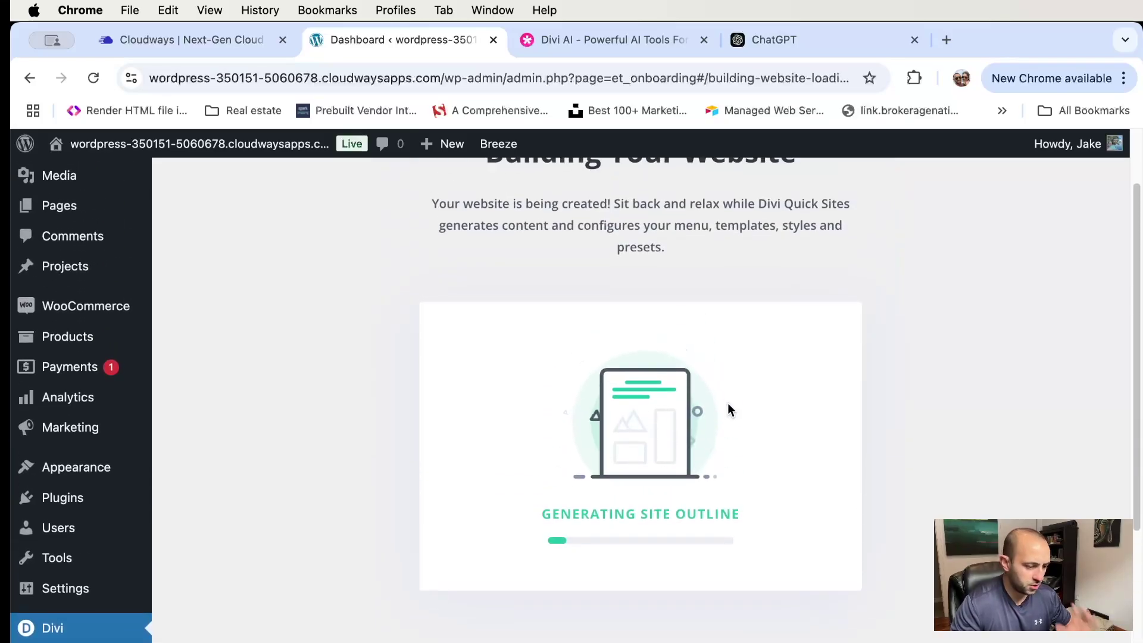
scroll(727, 403, "up", 2)
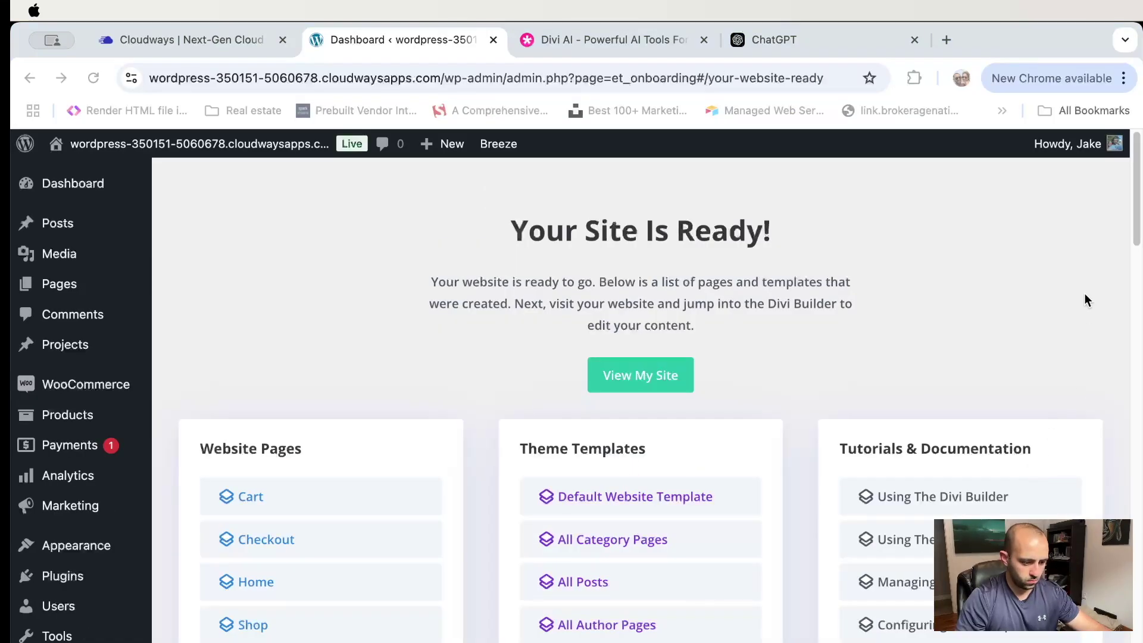
Examine the lists of generated website pages, theme templates and tutorials for the finished site
left_click(1080, 295)
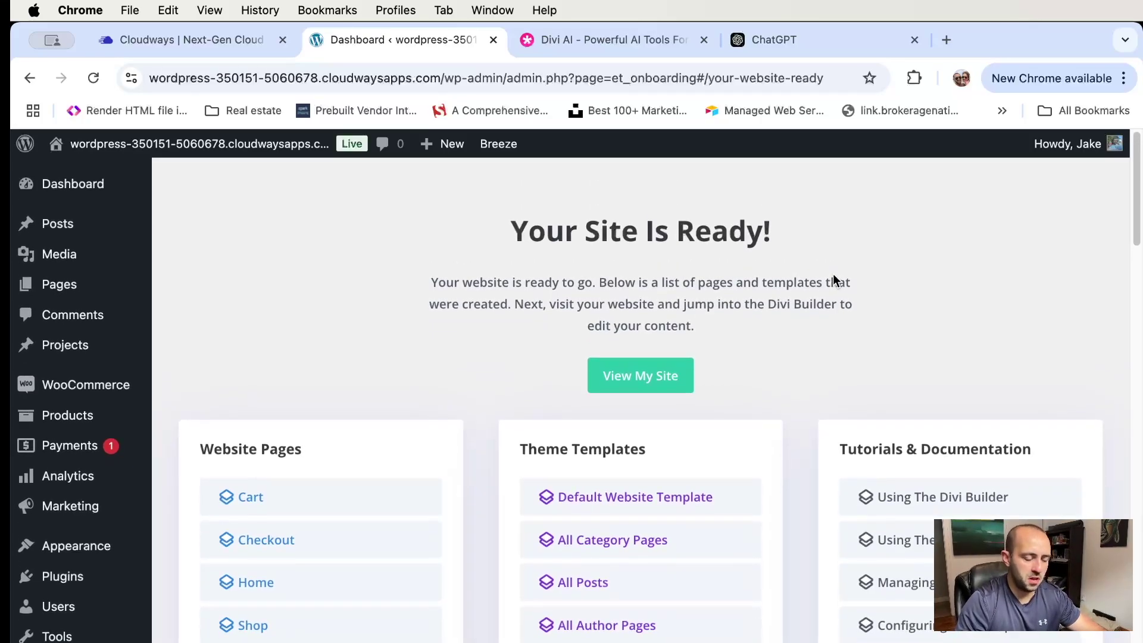
scroll(833, 274, "down", 5)
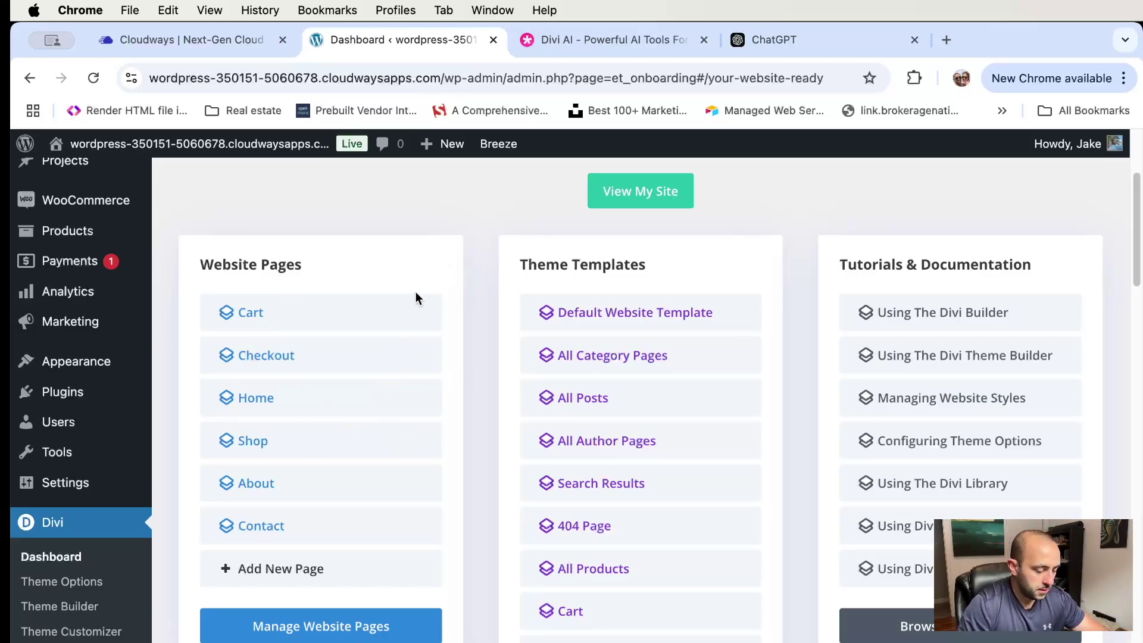
scroll(476, 249, "down", 1)
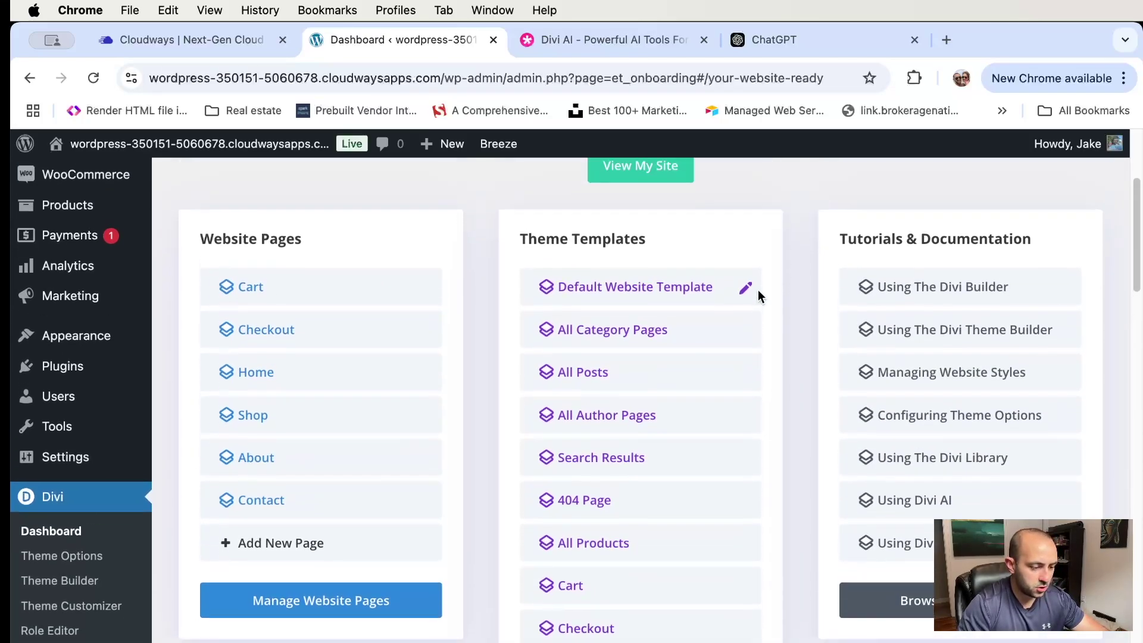
scroll(756, 290, "up", 6)
scroll(725, 251, "down", 7)
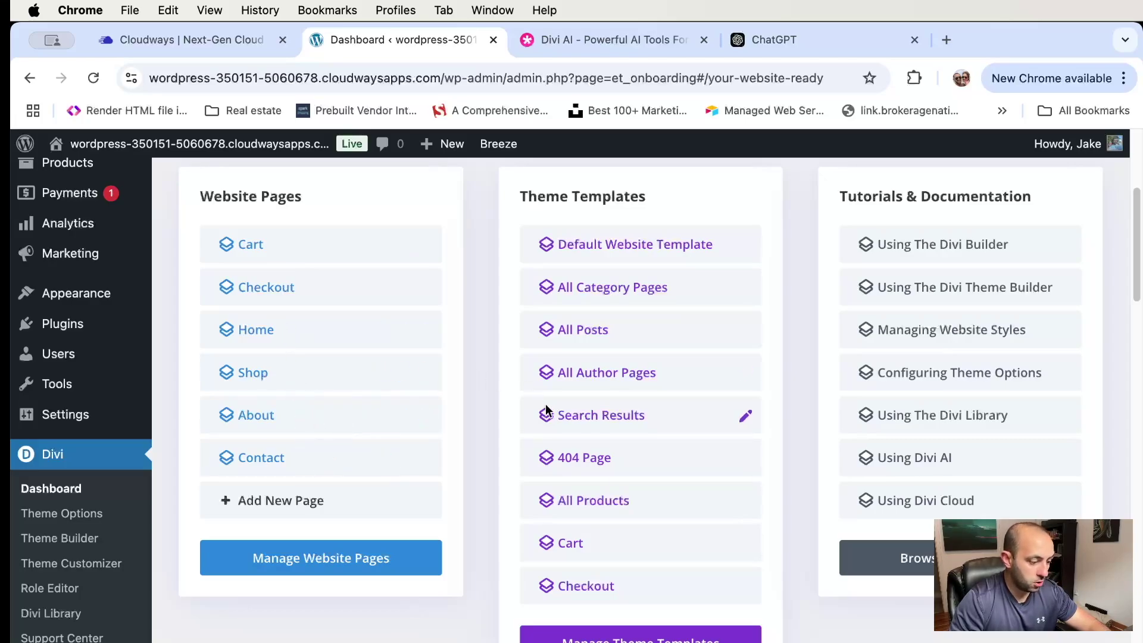
scroll(427, 378, "down", 2)
scroll(429, 381, "up", 5)
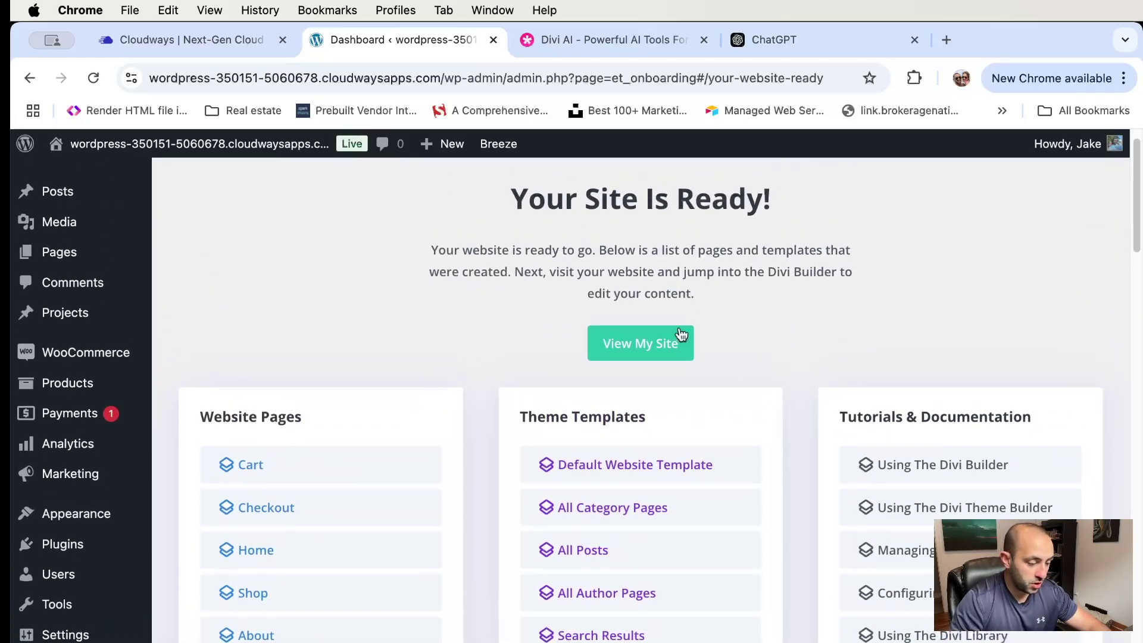
scroll(440, 449, "down", 1)
scroll(345, 394, "down", 2)
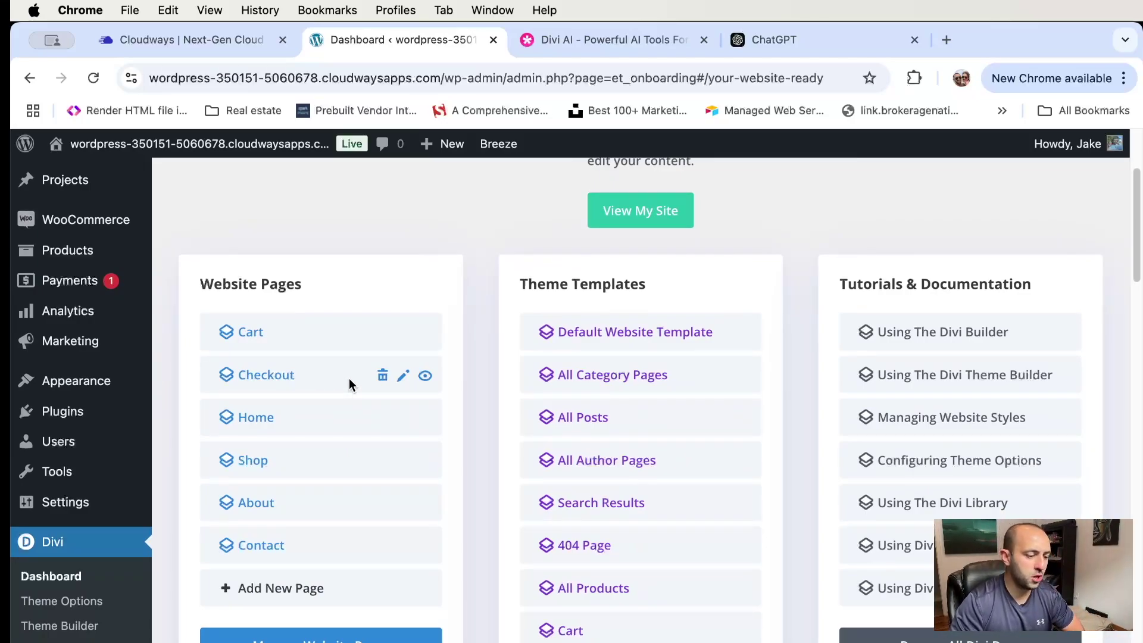
mouse_move(742, 345)
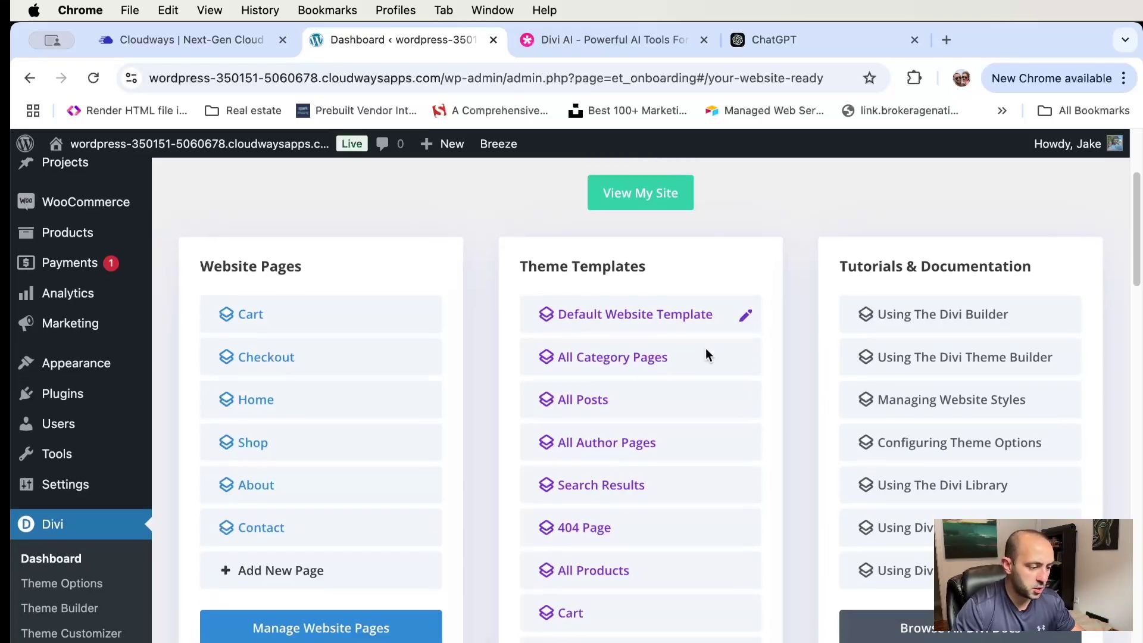
scroll(707, 354, "up", 5)
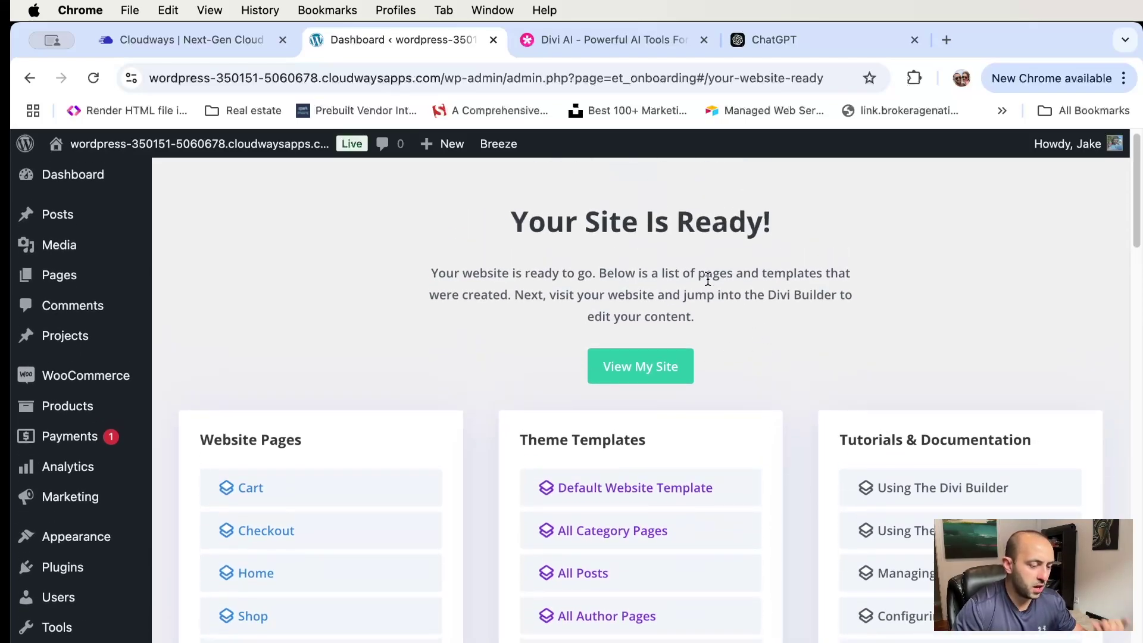
scroll(707, 279, "up", 1)
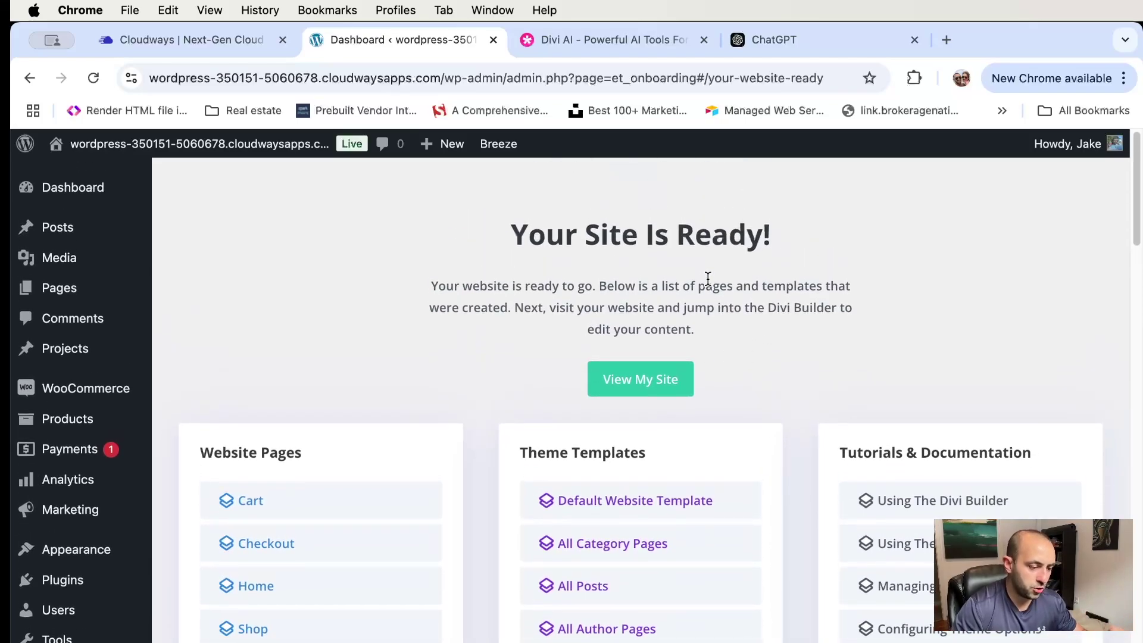
Open the generated website and examine the home page's header menu and welcome section
left_click(645, 379)
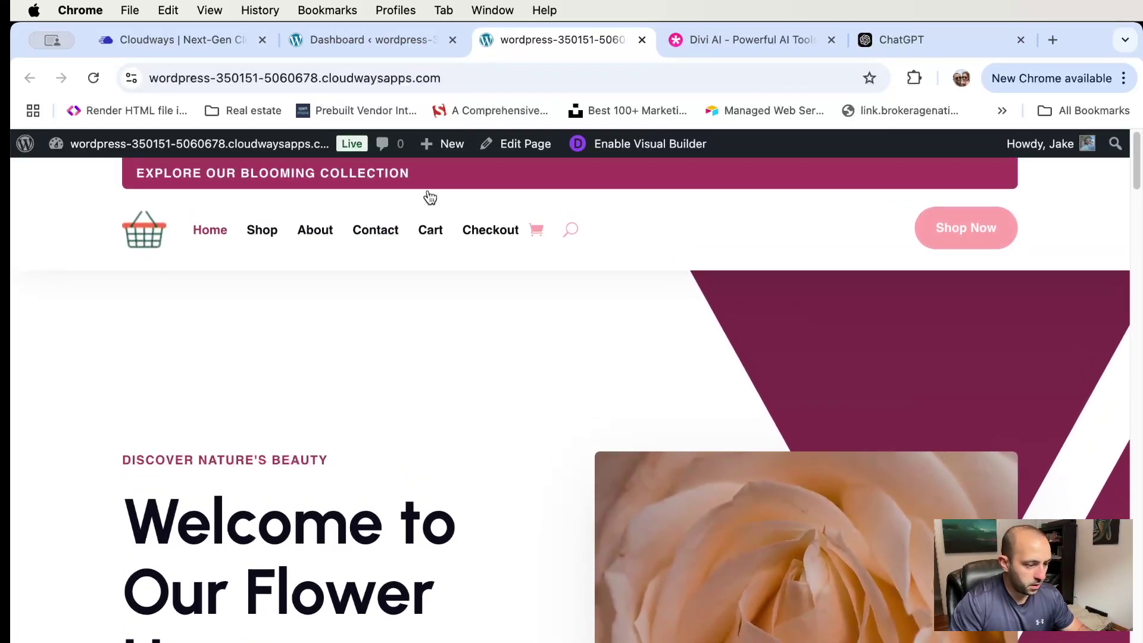
scroll(662, 267, "down", 5)
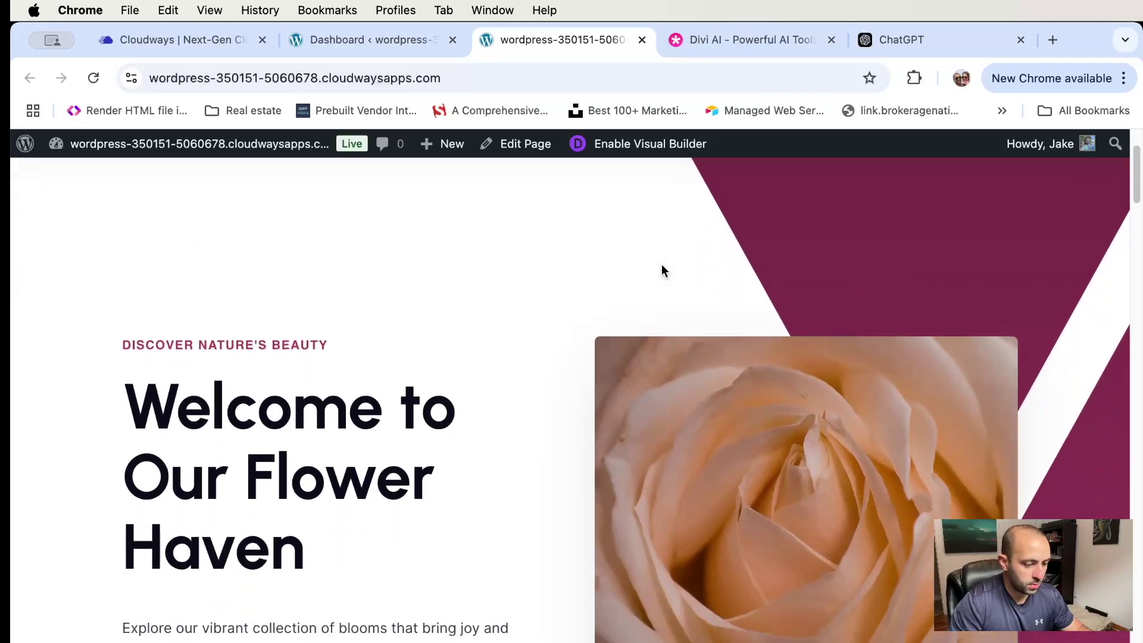
scroll(661, 269, "down", 4)
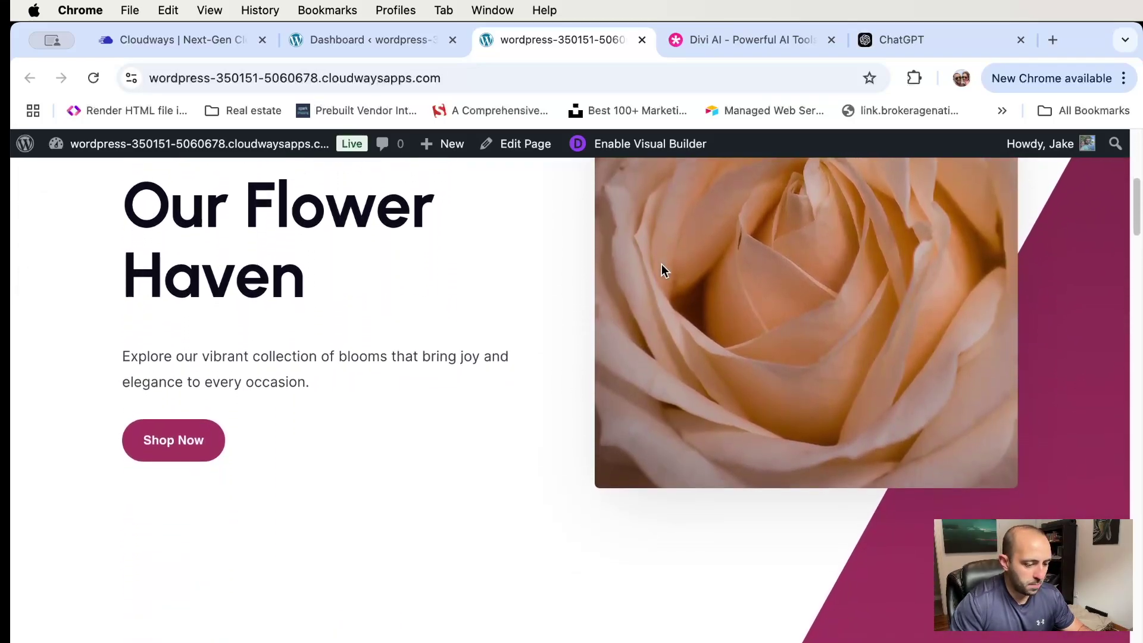
scroll(663, 270, "up", 8)
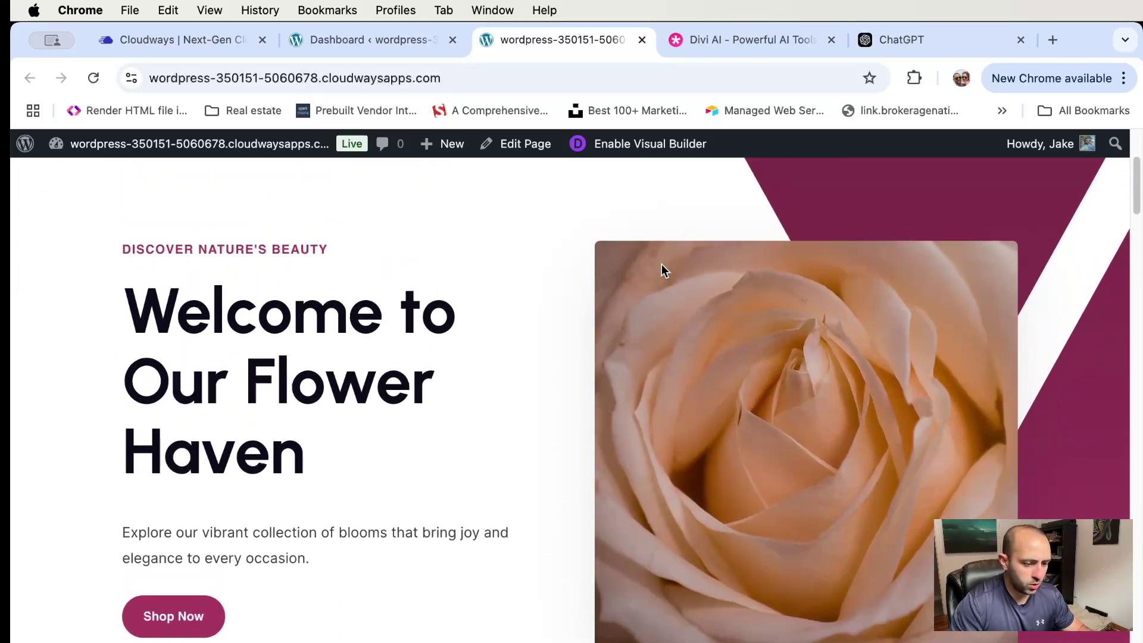
scroll(663, 278, "down", 3)
scroll(663, 278, "up", 5)
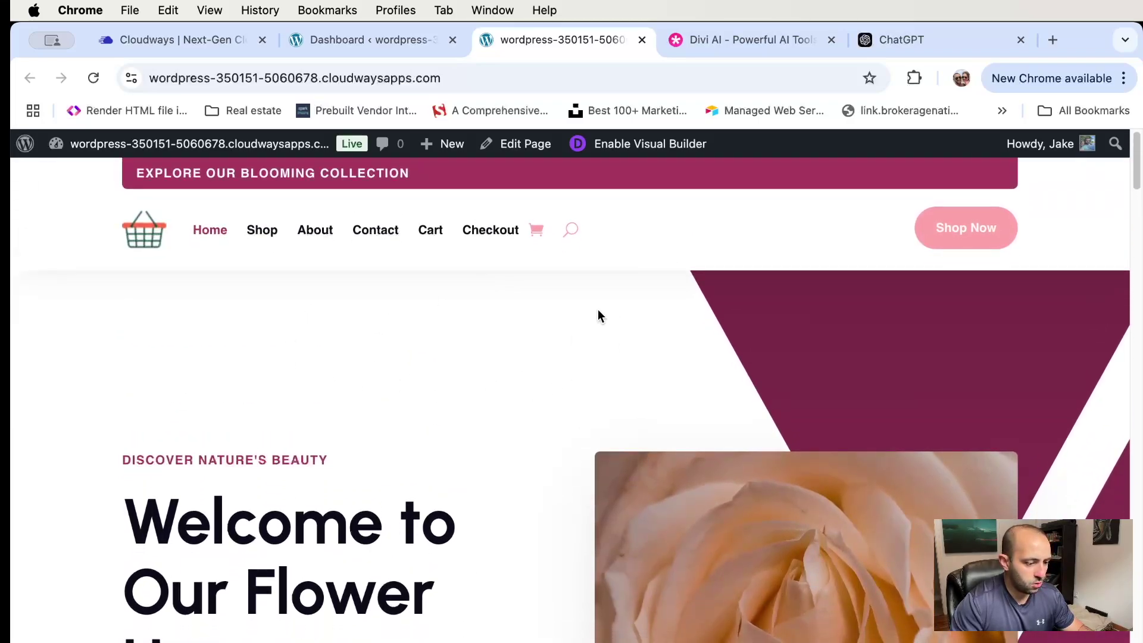
scroll(635, 403, "down", 5)
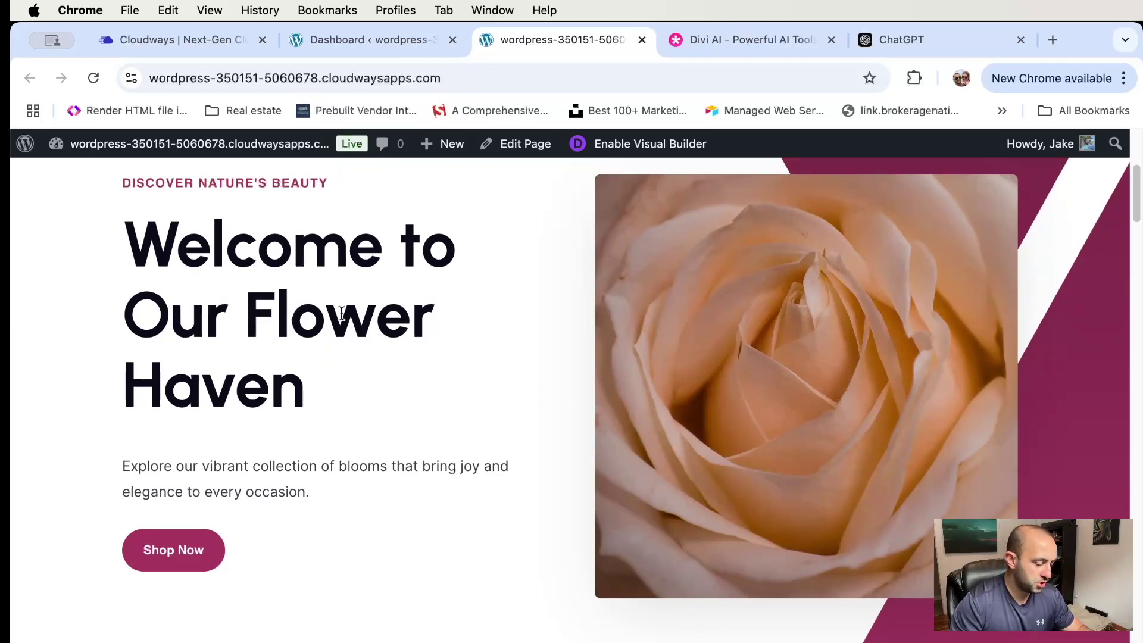
scroll(450, 384, "down", 2)
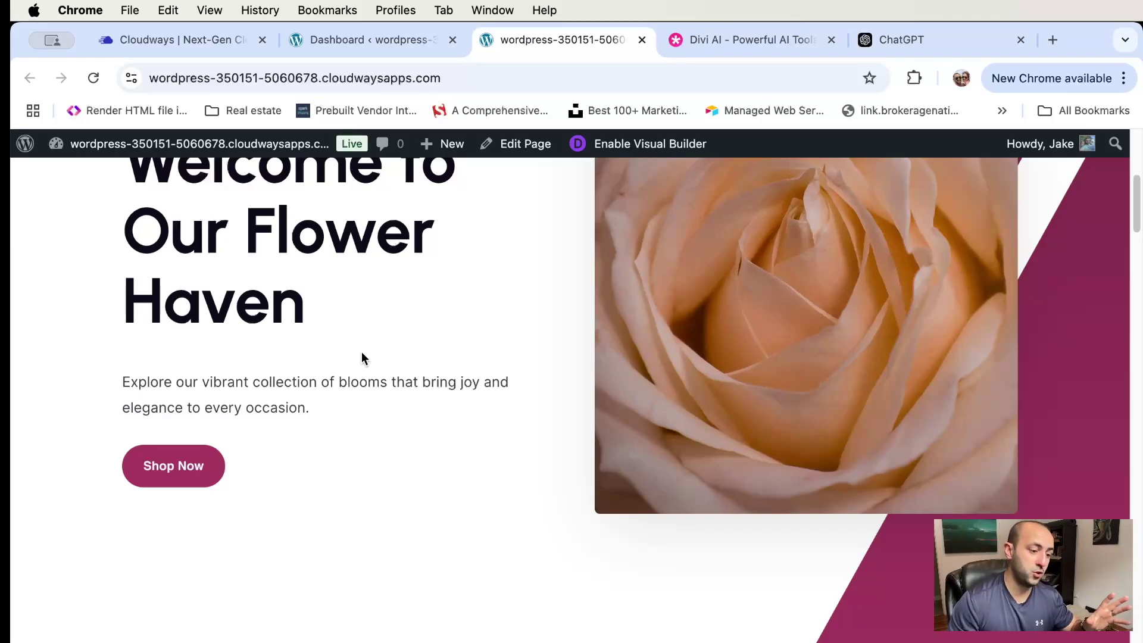
Examine the rest of the home page, from the story and offerings to the customer testimonials and contact form
scroll(357, 366, "down", 5)
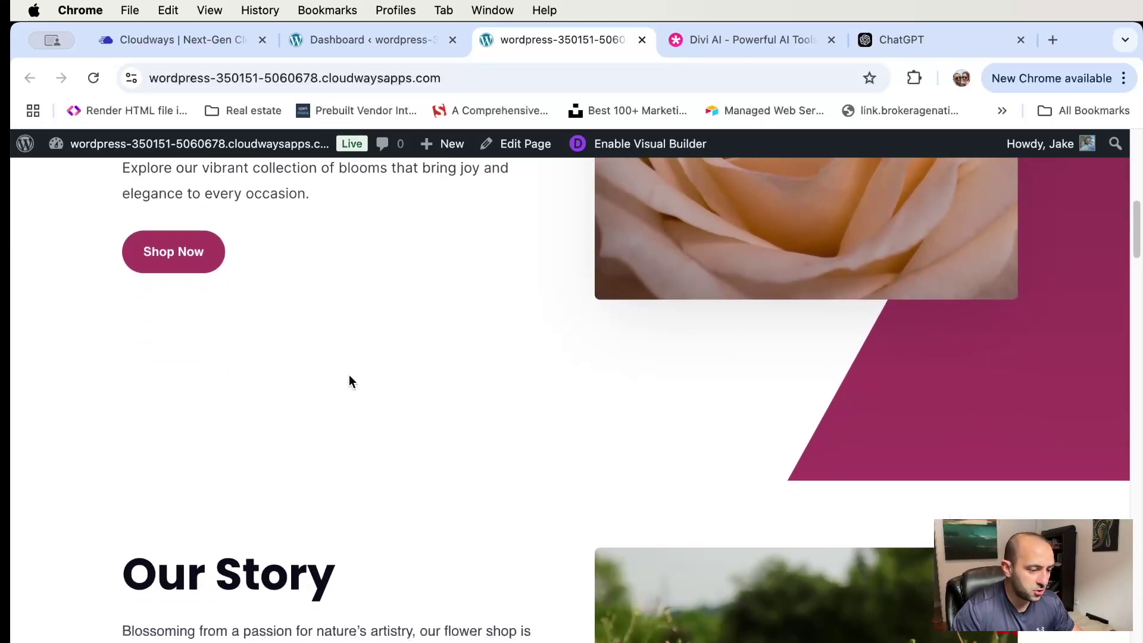
scroll(350, 379, "down", 4)
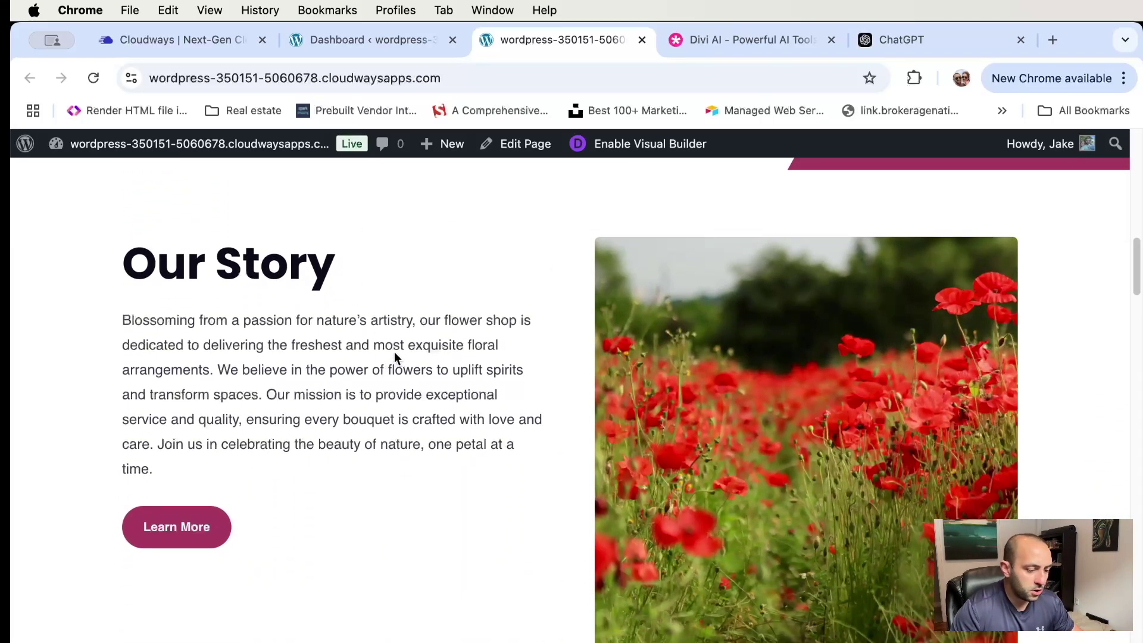
scroll(440, 357, "down", 13)
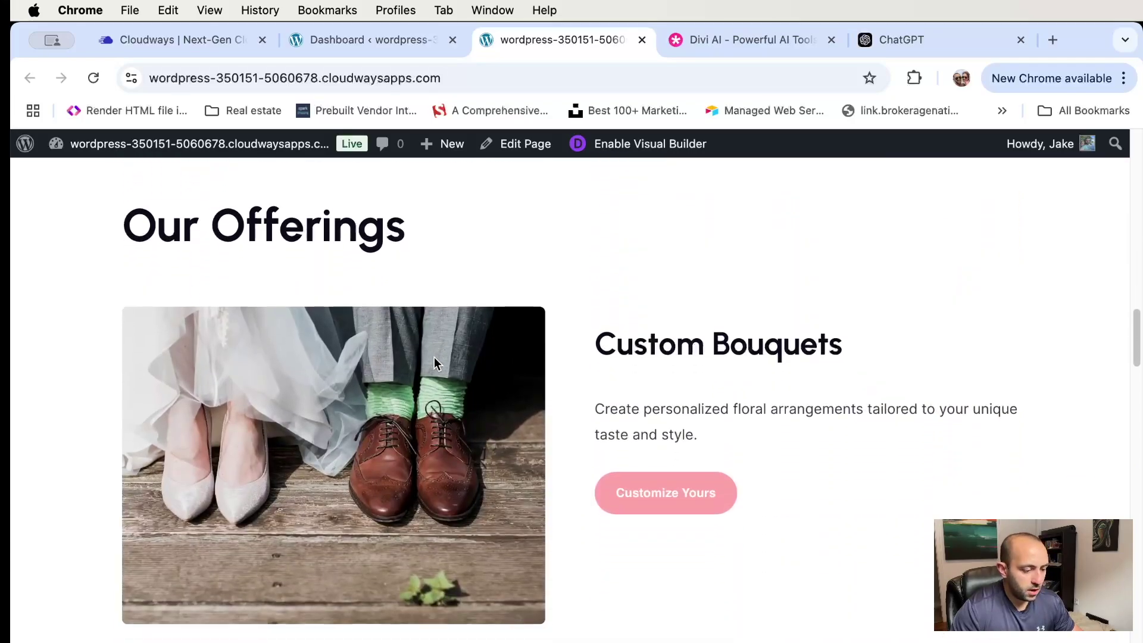
scroll(476, 357, "down", 2)
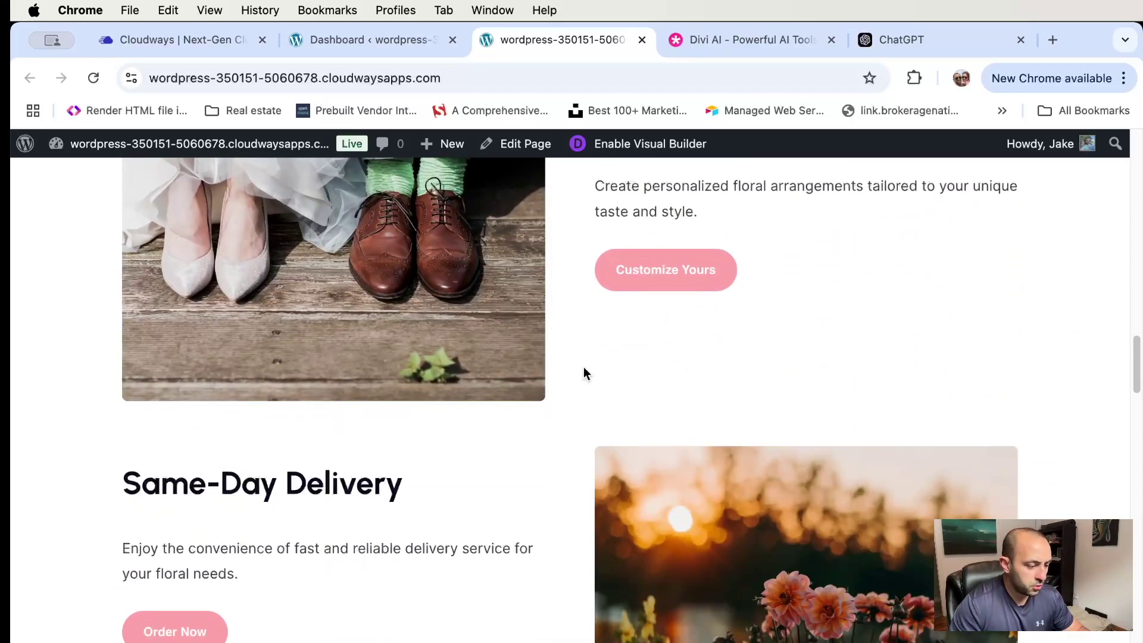
scroll(584, 373, "down", 5)
scroll(501, 289, "down", 5)
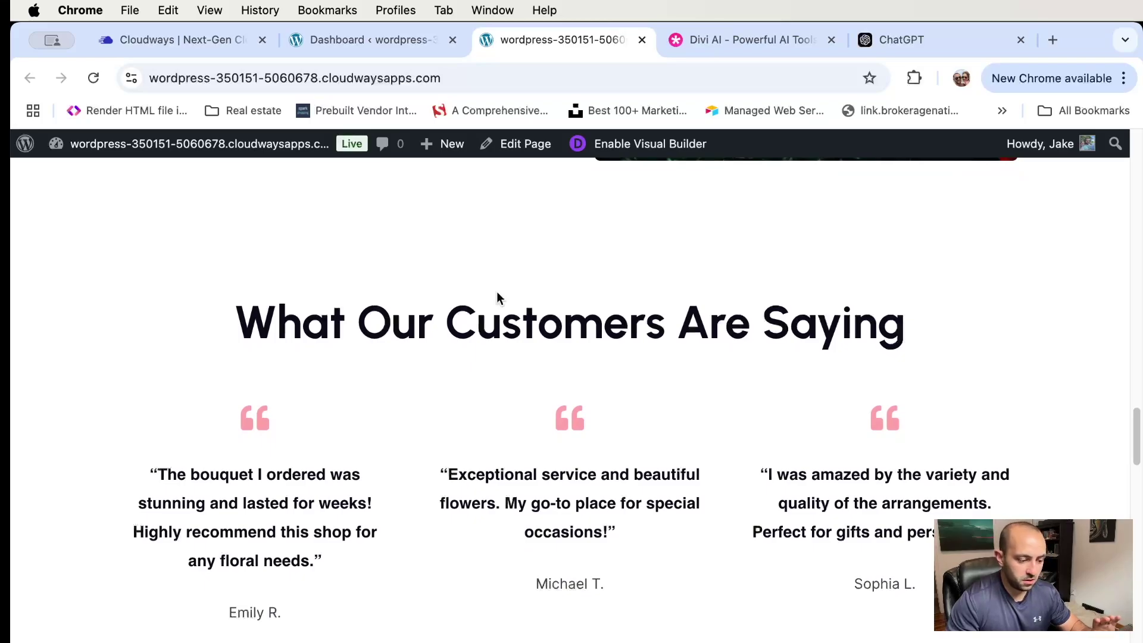
scroll(497, 296, "down", 2)
scroll(498, 296, "down", 1)
scroll(497, 296, "up", 2)
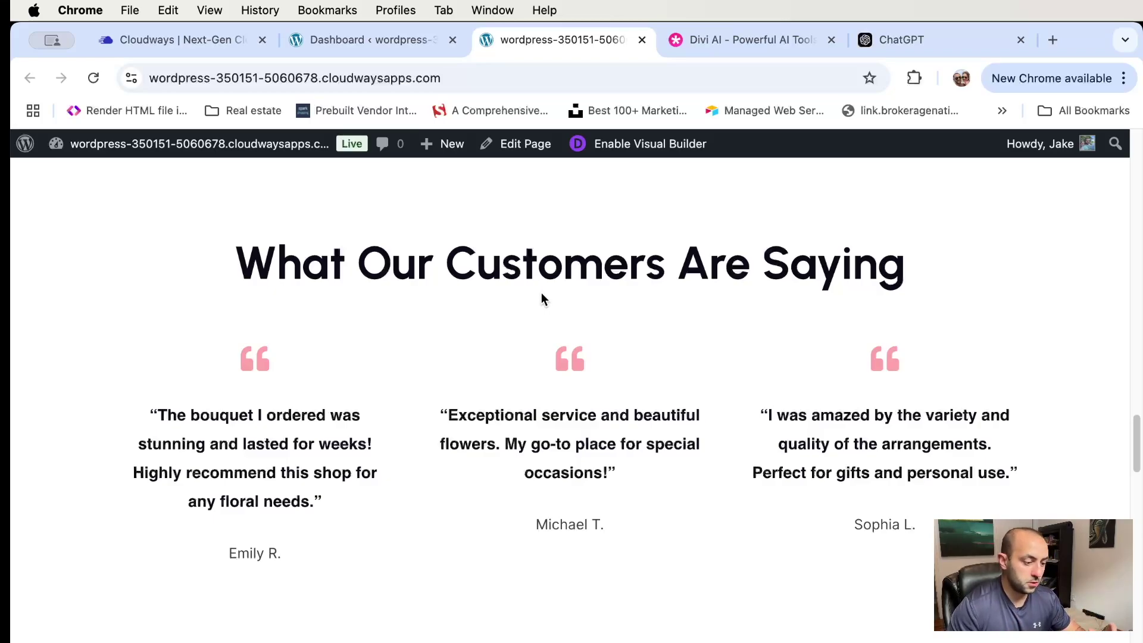
scroll(540, 295, "down", 6)
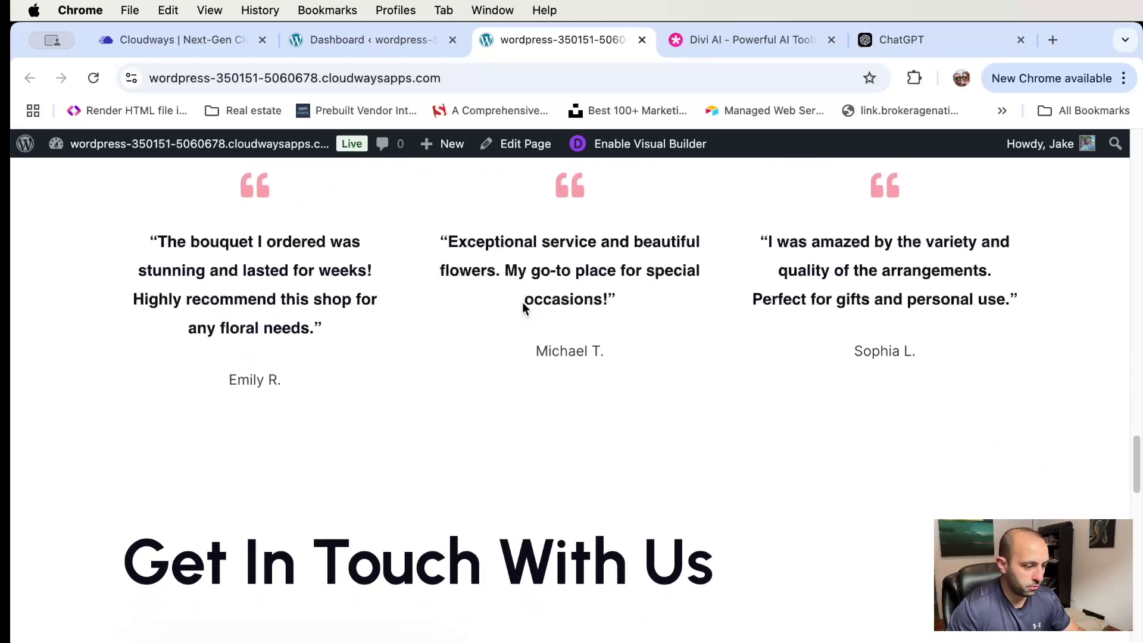
scroll(523, 309, "down", 4)
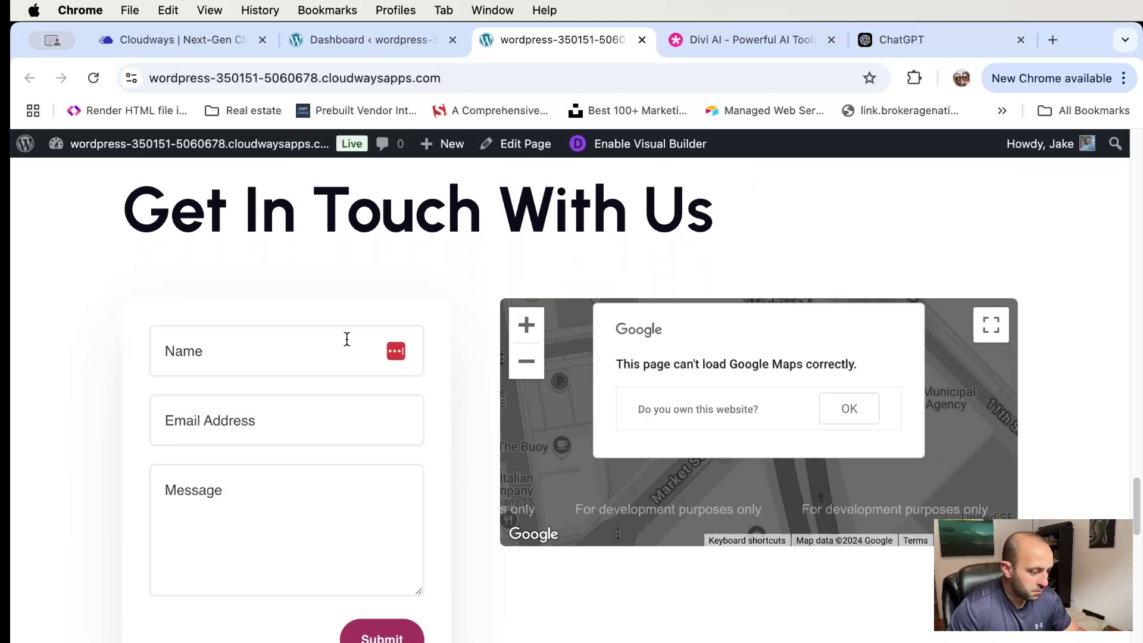
Examine the home page's contact form and map, featured blooms banner, and footer with the shop description and address
scroll(325, 330, "down", 2)
scroll(339, 283, "up", 1)
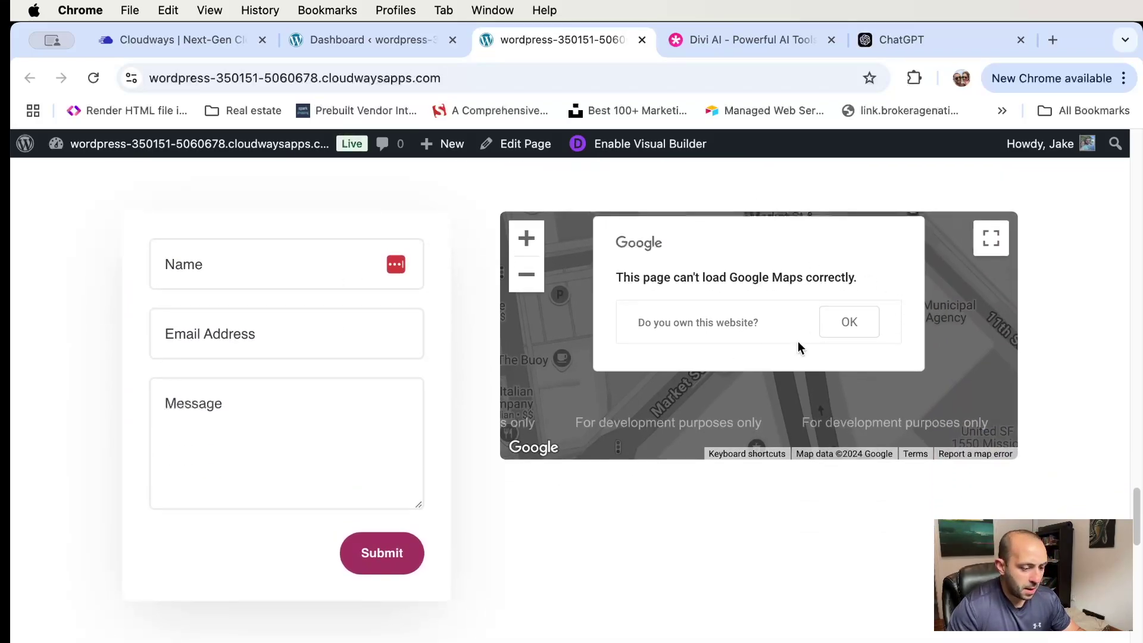
scroll(770, 417, "down", 8)
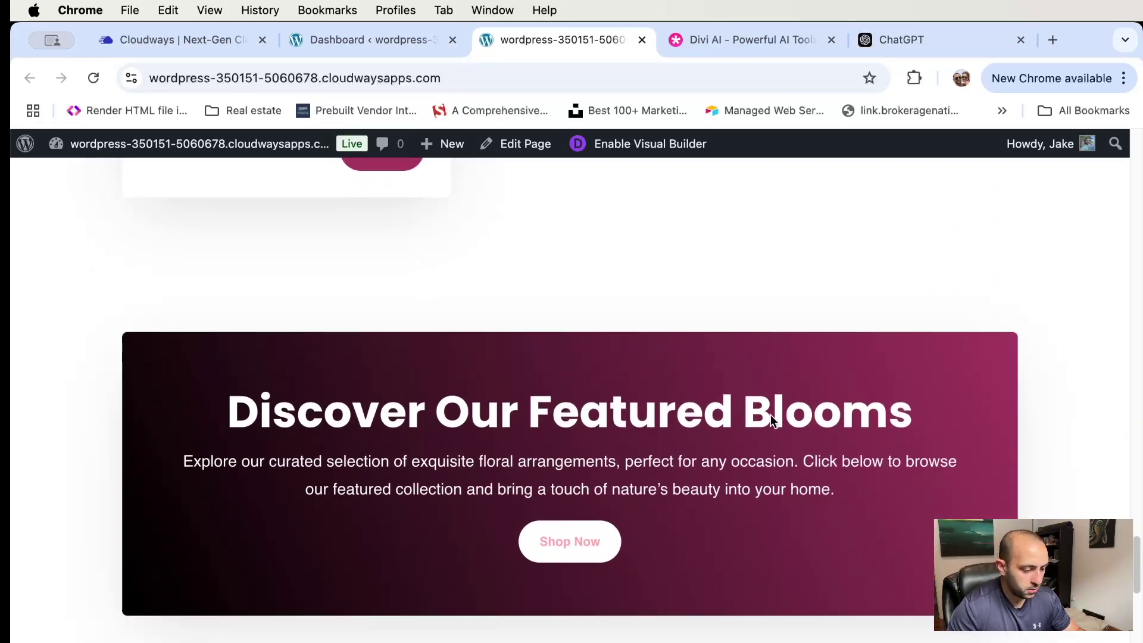
scroll(689, 441, "down", 2)
scroll(707, 370, "down", 8)
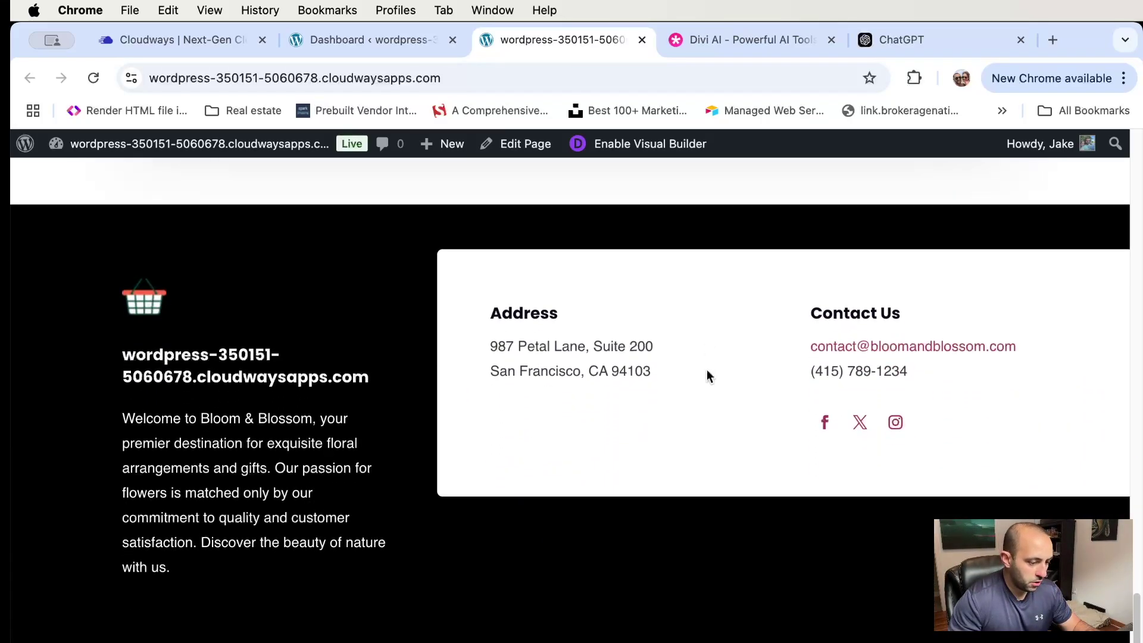
left_click_drag(486, 315, 662, 369)
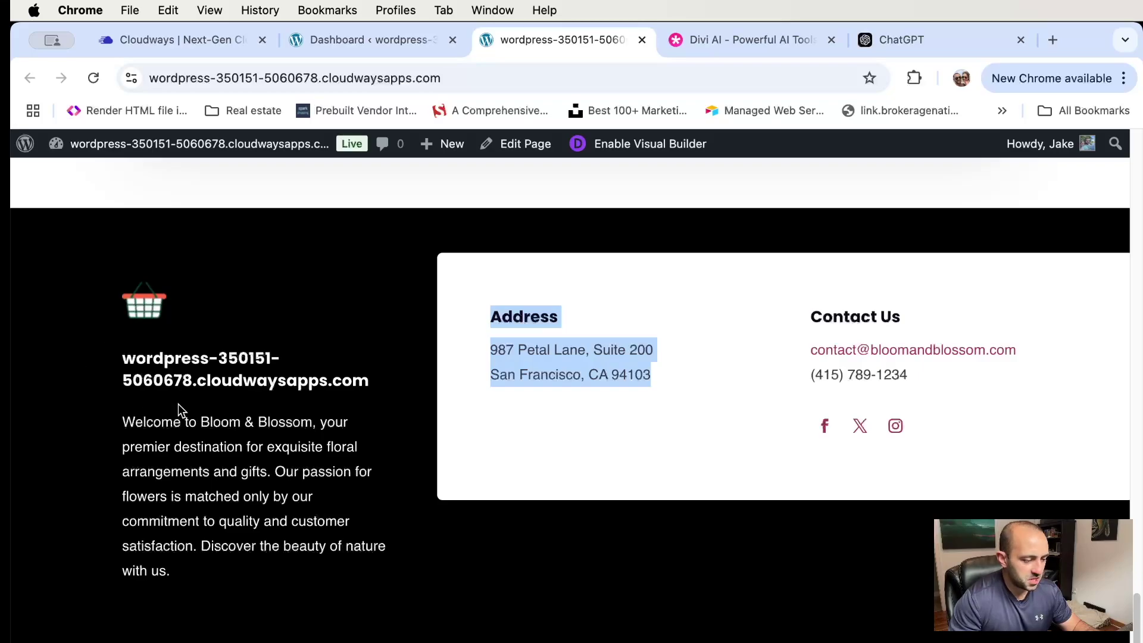
left_click_drag(125, 360, 433, 395)
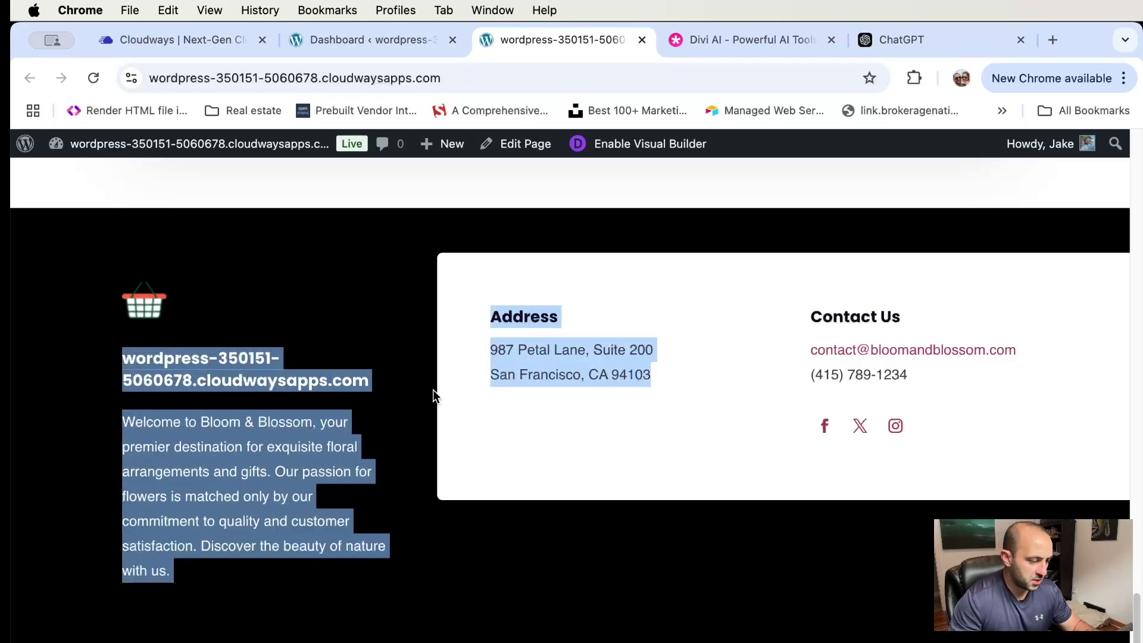
left_click(335, 373)
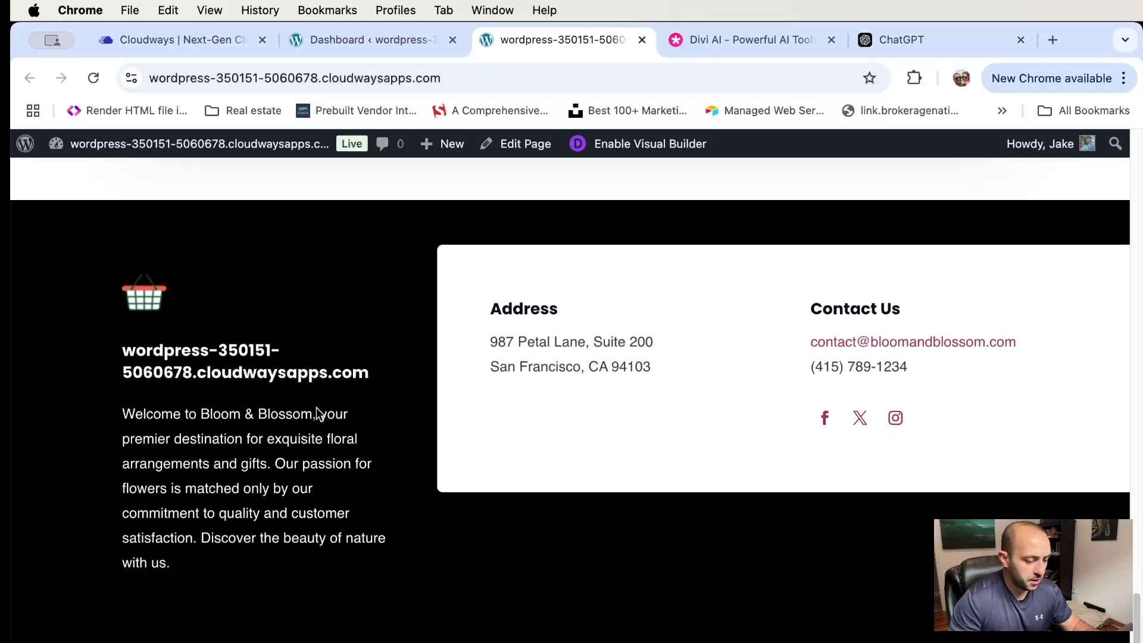
left_click_drag(102, 309, 285, 306)
left_click(274, 309)
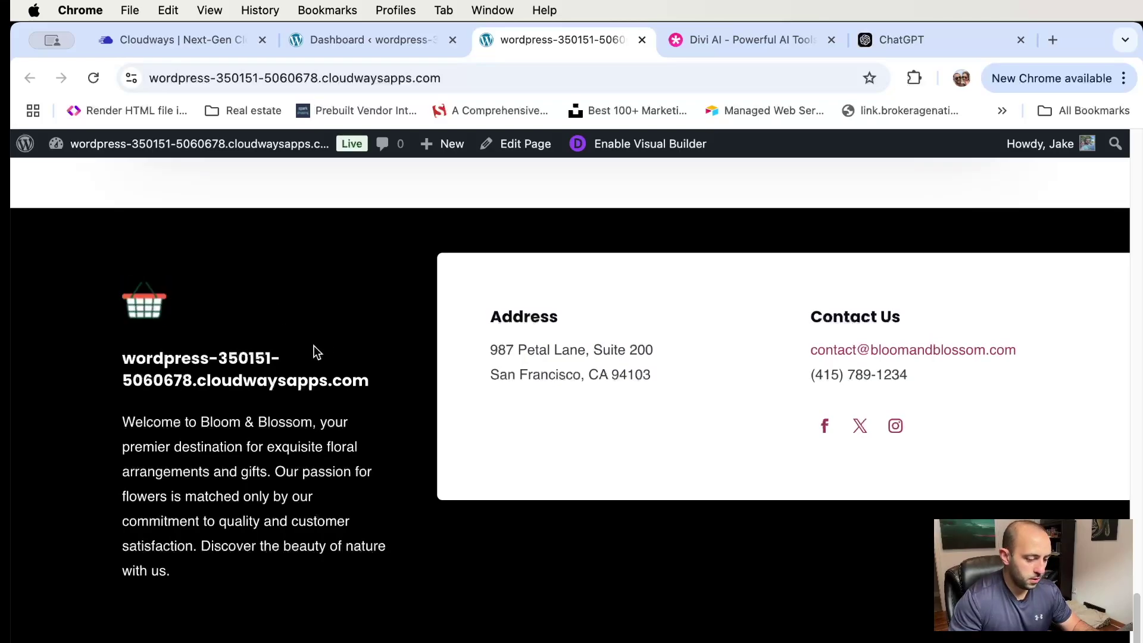
Open the About page from the site menu and examine its welcome, story, mission and core values sections
scroll(316, 351, "up", 5)
scroll(308, 348, "up", 10)
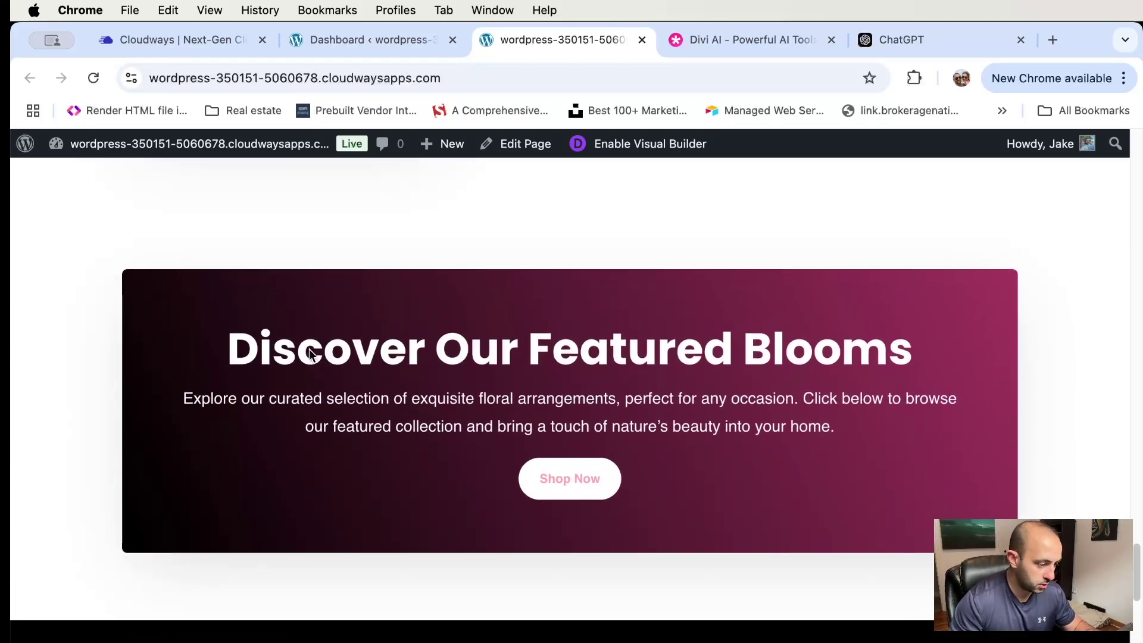
scroll(309, 349, "up", 20)
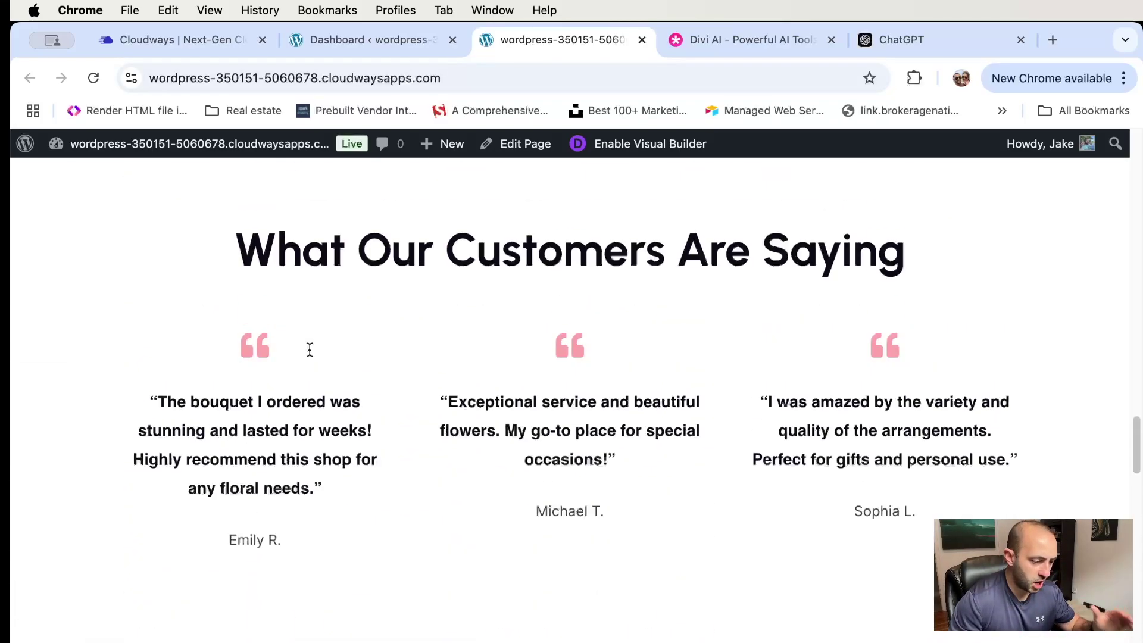
scroll(302, 355, "up", 5)
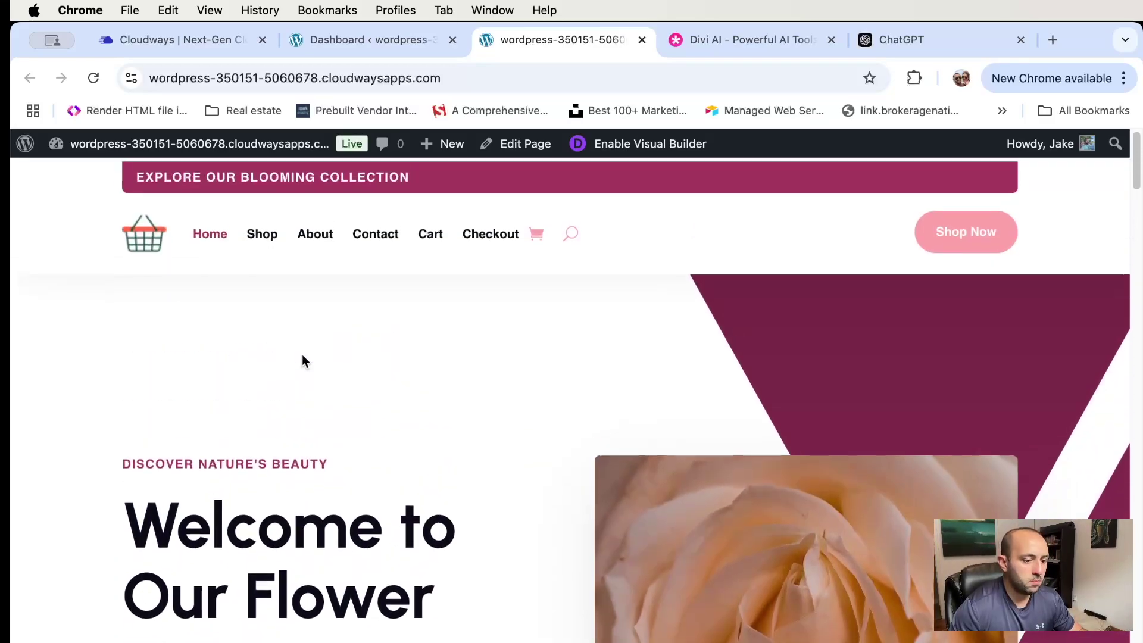
left_click(315, 236)
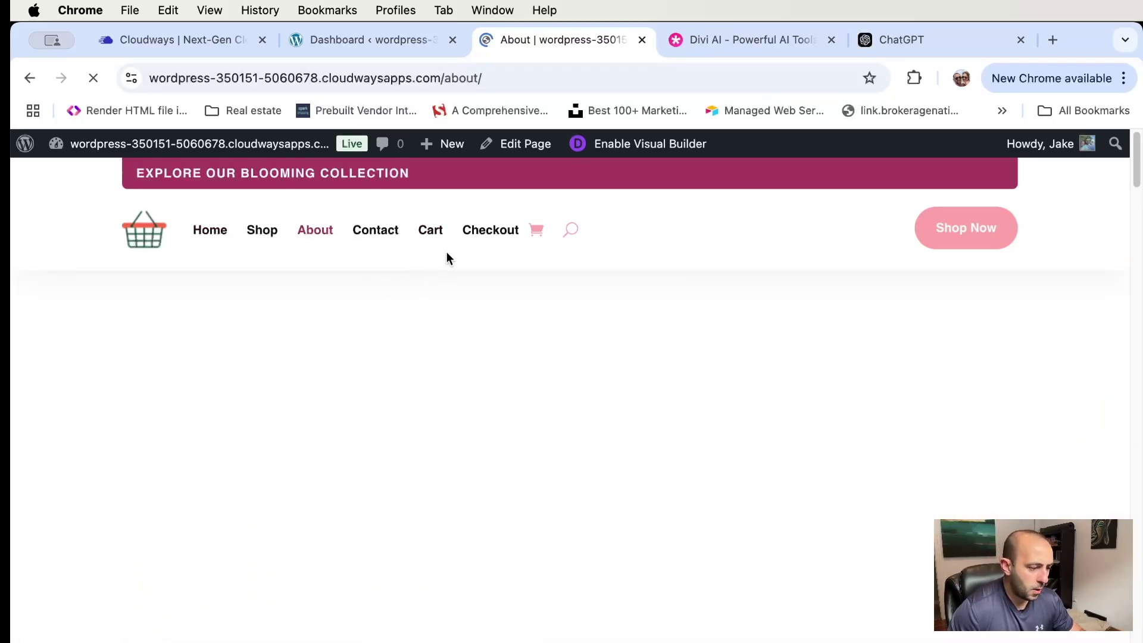
scroll(558, 363, "down", 1)
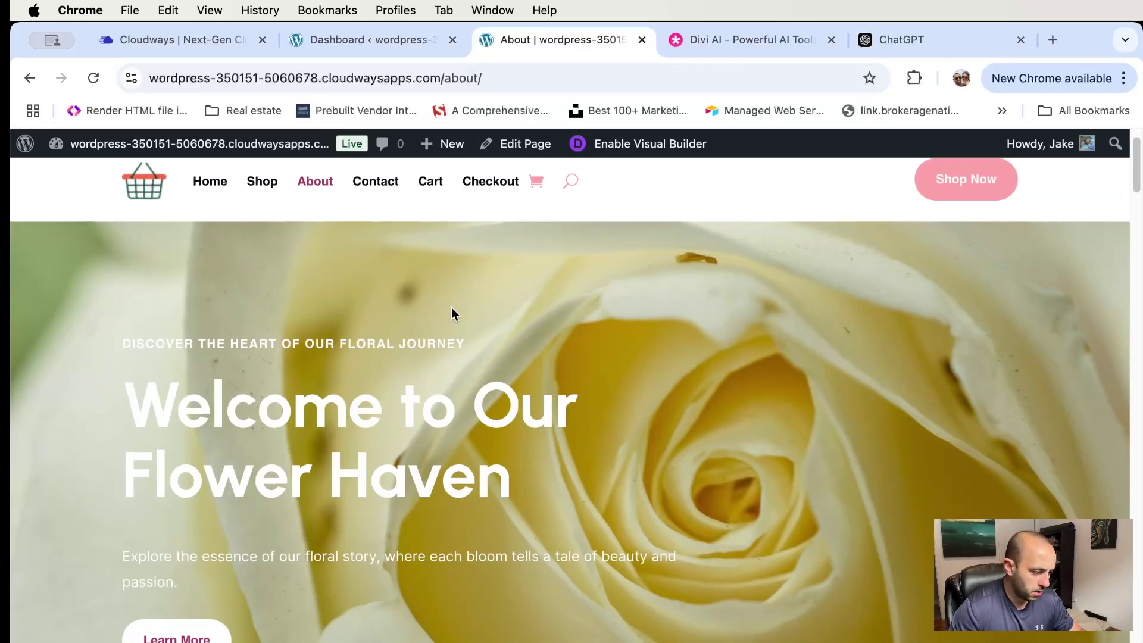
scroll(451, 307, "down", 3)
scroll(452, 307, "up", 1)
scroll(451, 307, "down", 10)
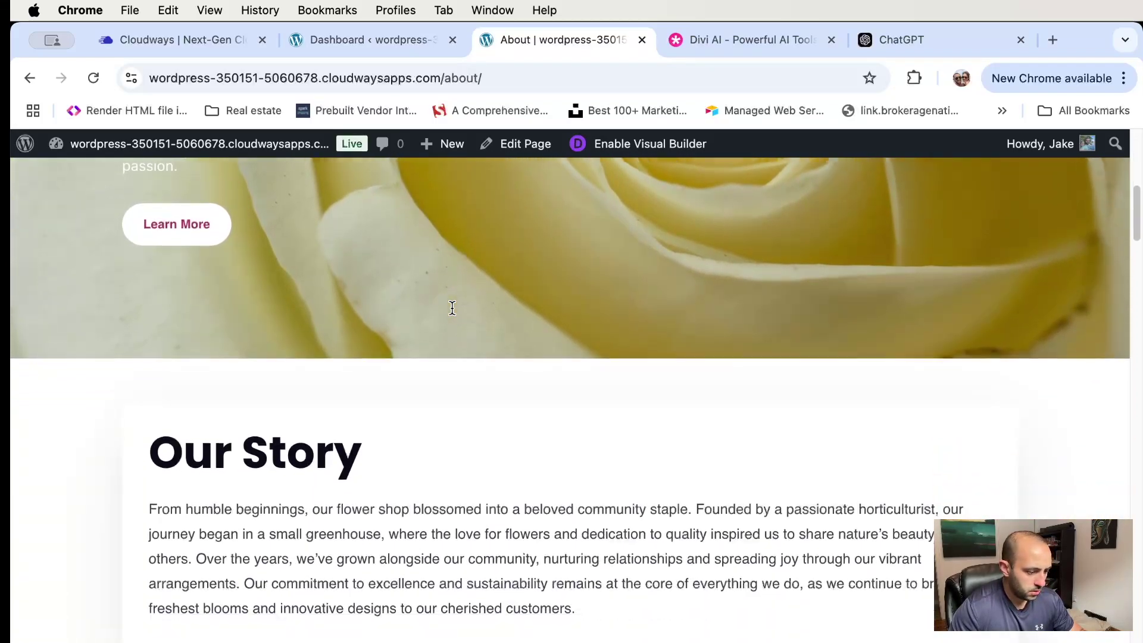
scroll(451, 307, "down", 8)
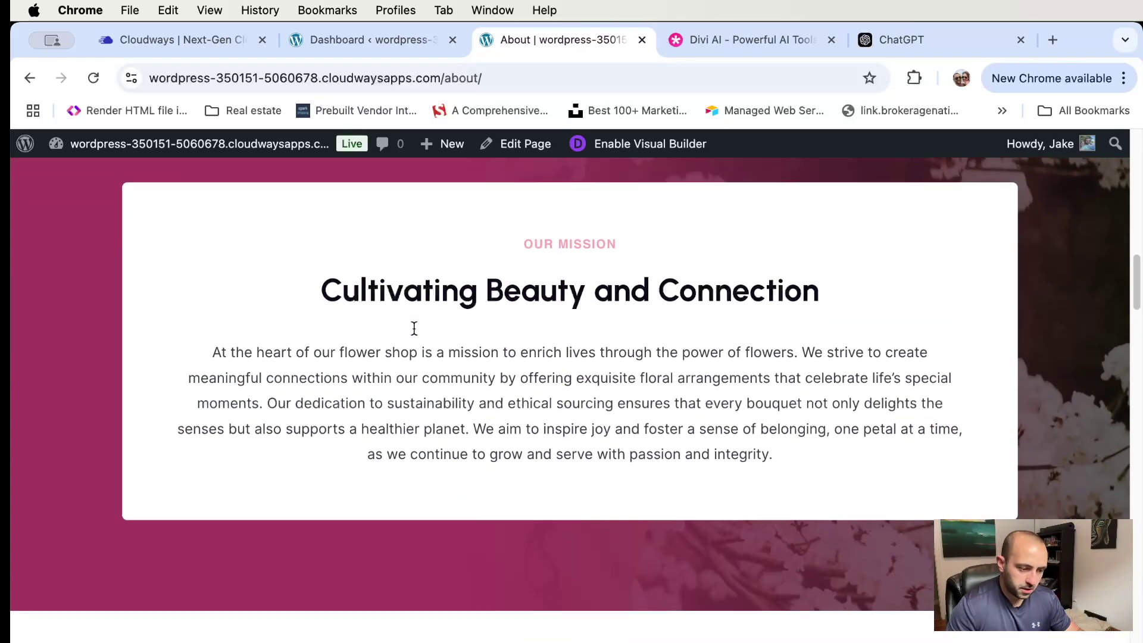
scroll(416, 320, "down", 7)
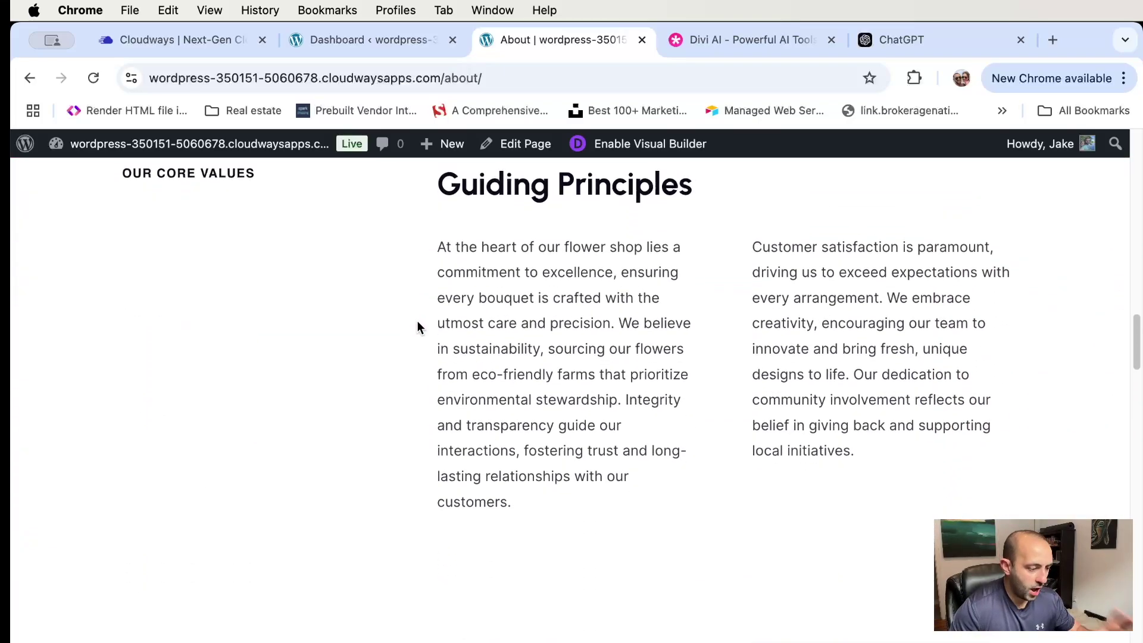
scroll(419, 319, "down", 12)
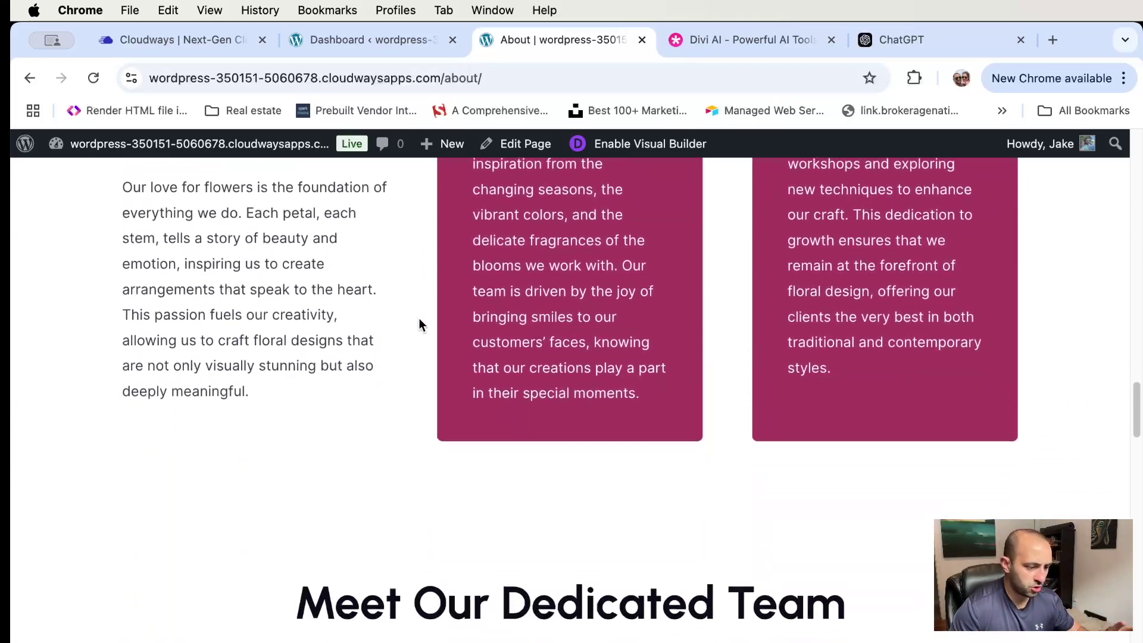
Examine the About page's team portraits and its contact section with form and map
scroll(419, 324, "down", 4)
scroll(419, 324, "up", 2)
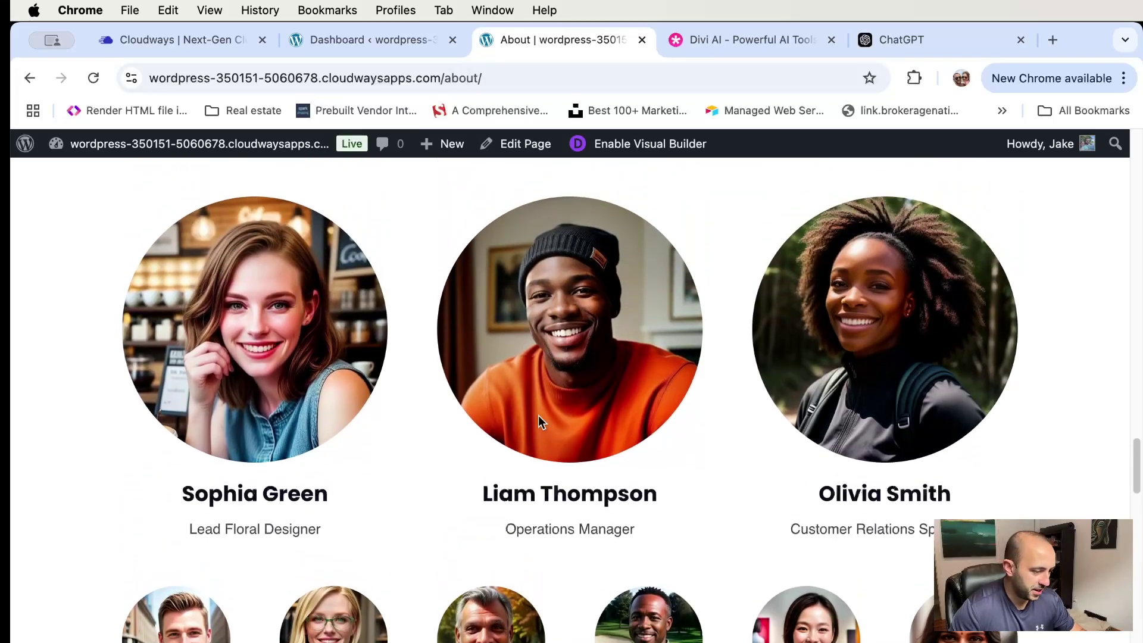
scroll(432, 312, "down", 3)
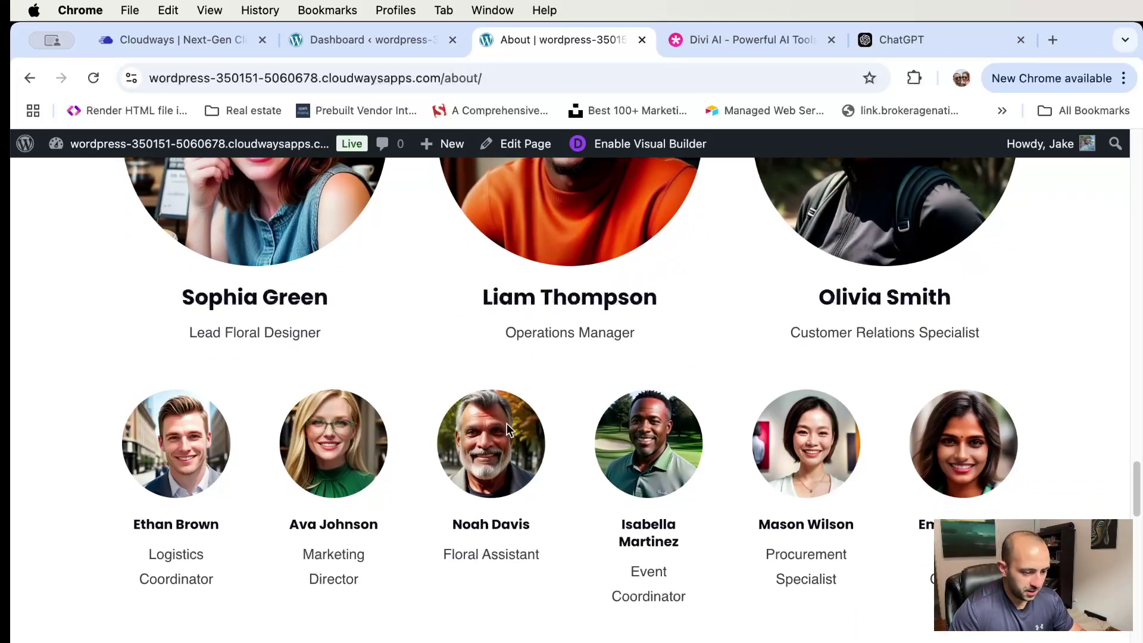
scroll(823, 441, "down", 14)
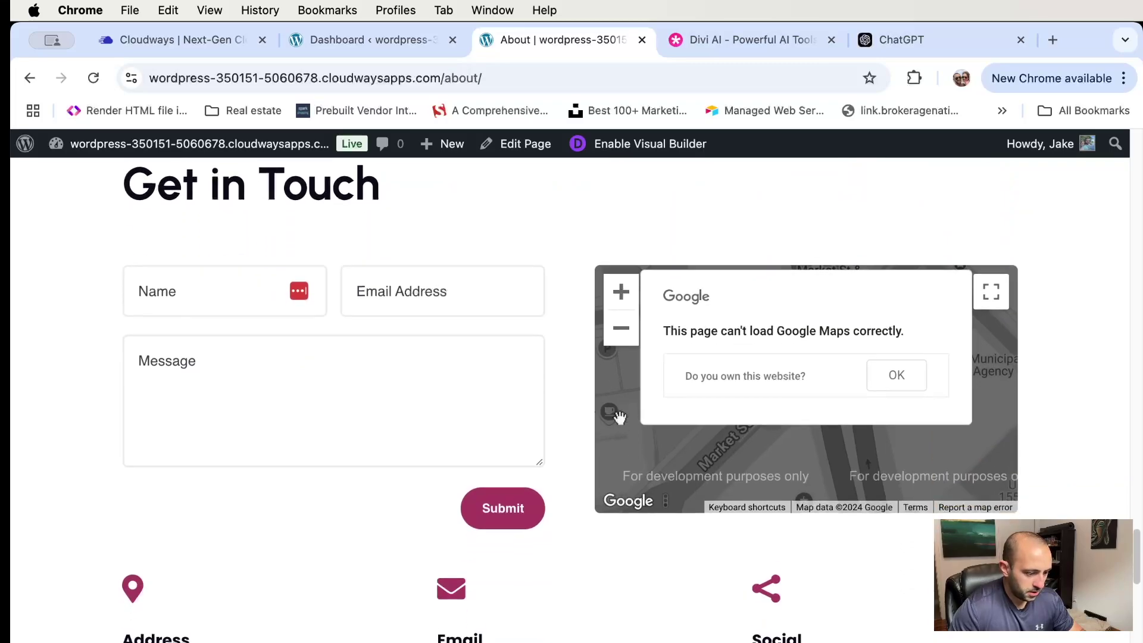
scroll(562, 402, "down", 4)
Open the Contact page and examine its hero image, contact form, email and live chat boxes, story section and closing call to action
scroll(653, 400, "up", 15)
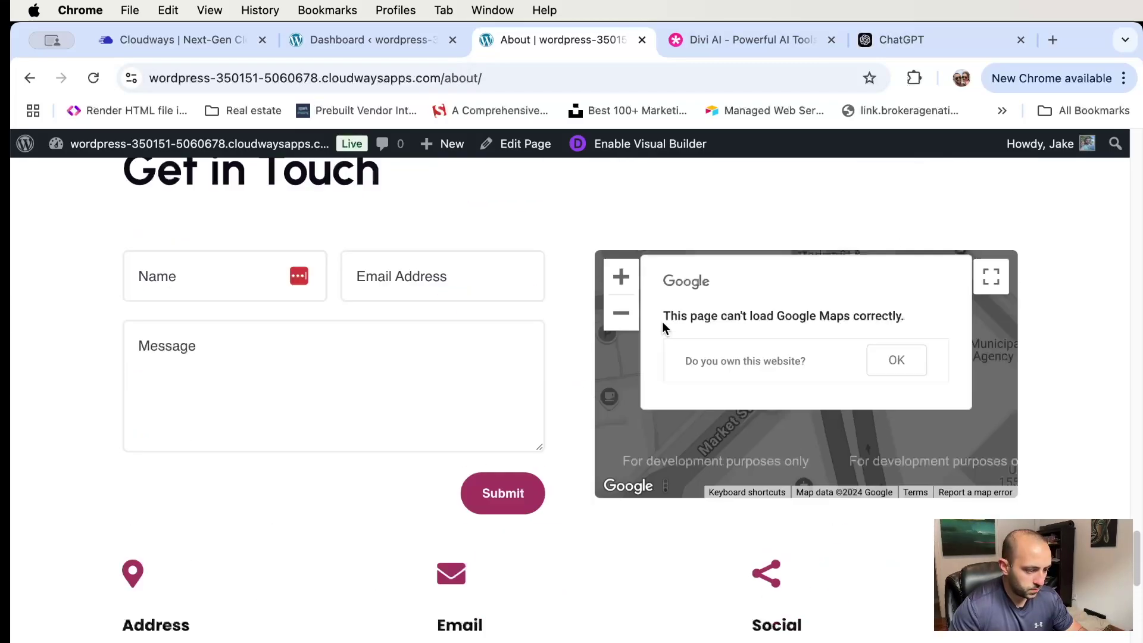
scroll(663, 326, "up", 15)
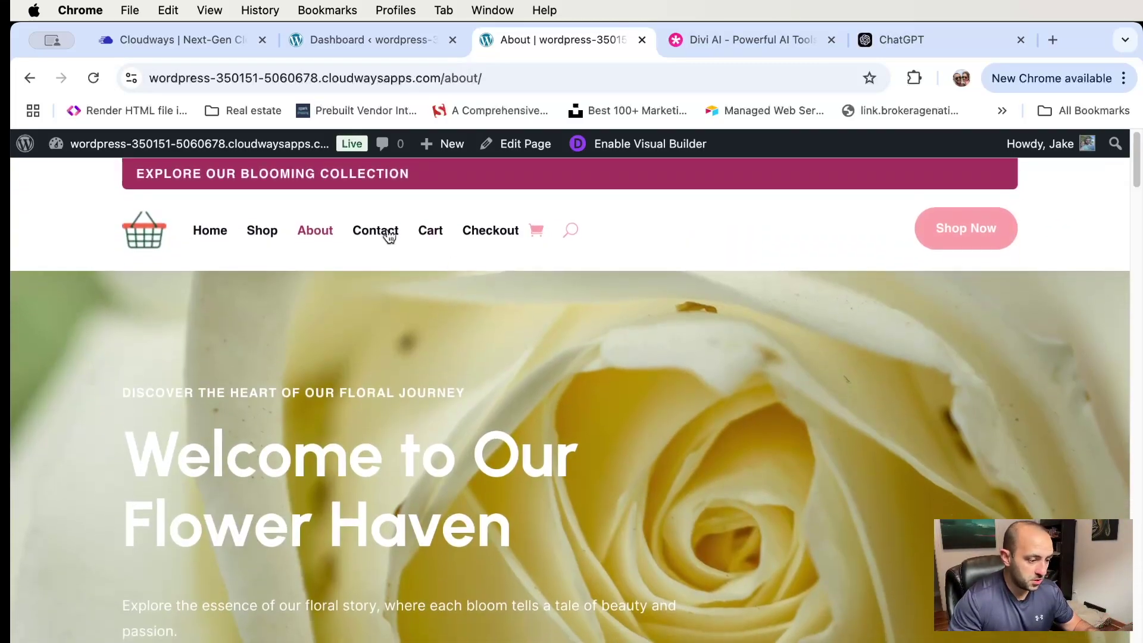
left_click(389, 236)
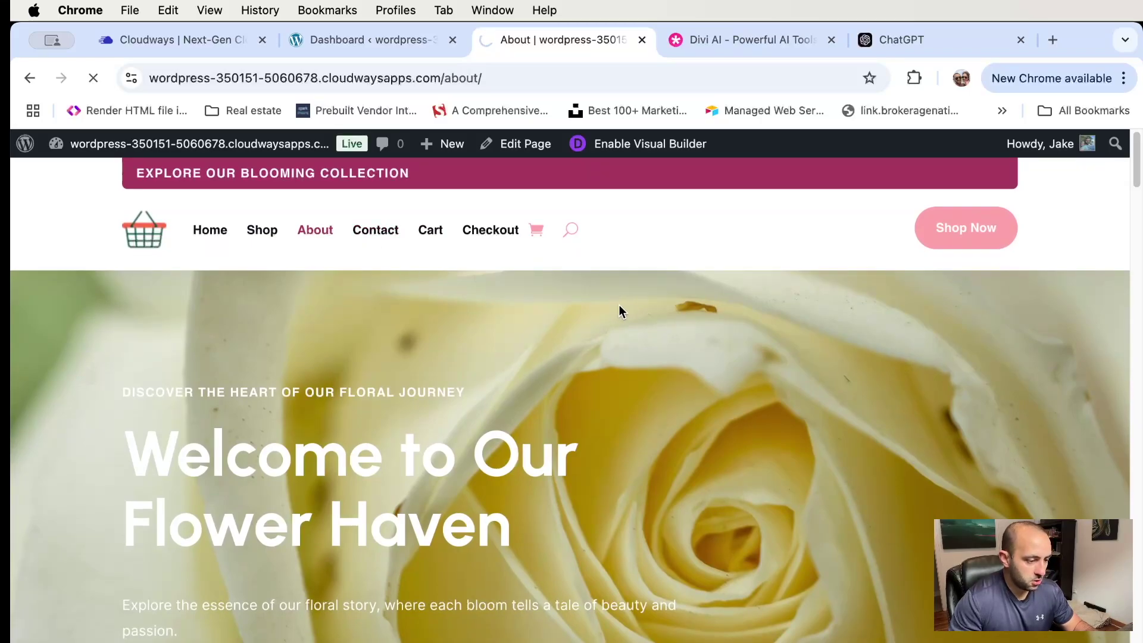
scroll(794, 333, "down", 2)
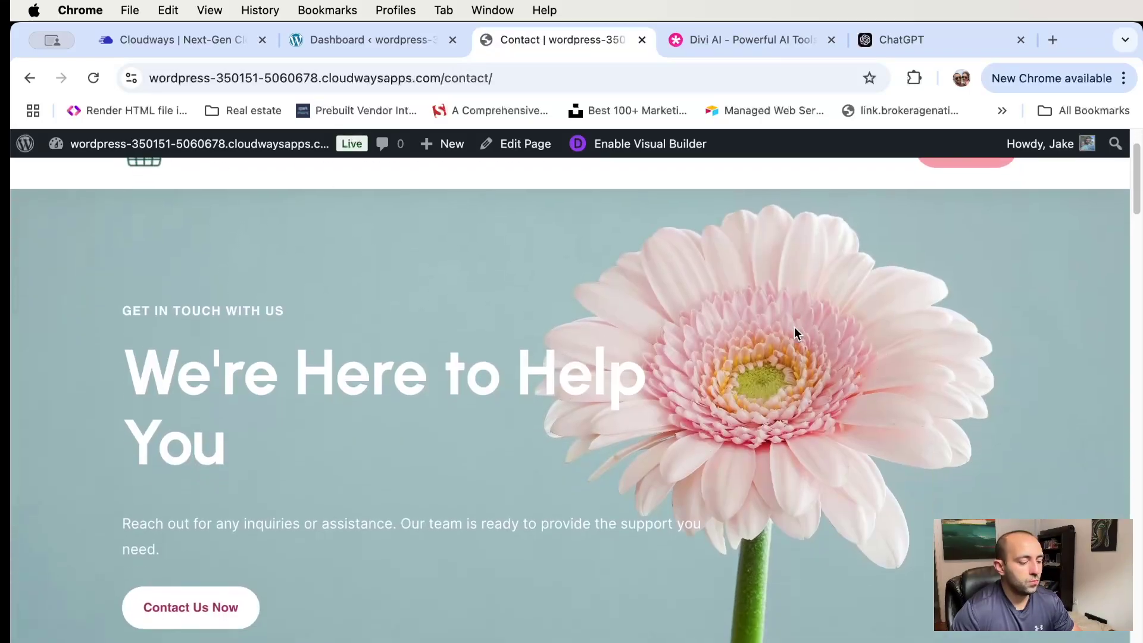
scroll(793, 329, "down", 5)
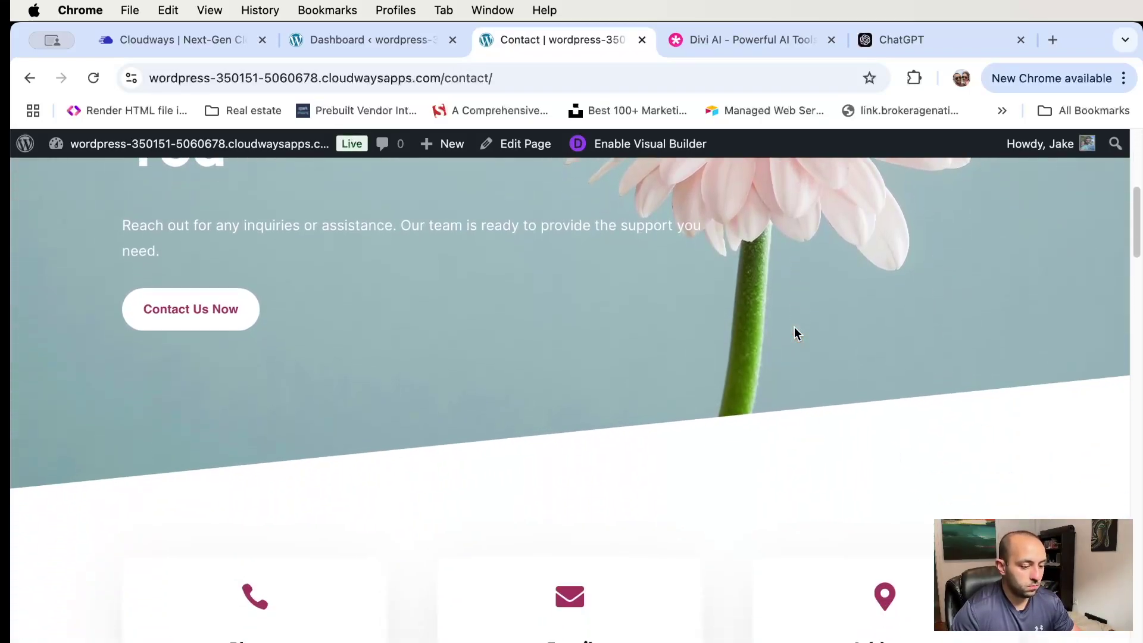
scroll(793, 333, "down", 10)
scroll(794, 329, "down", 4)
scroll(410, 489, "down", 3)
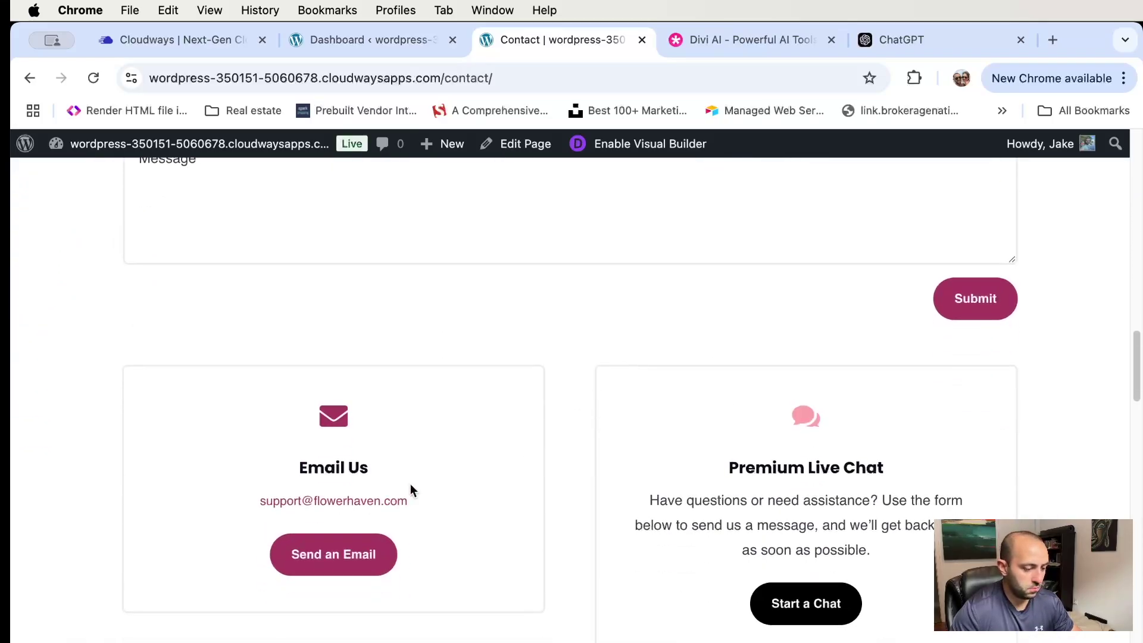
scroll(683, 416, "down", 4)
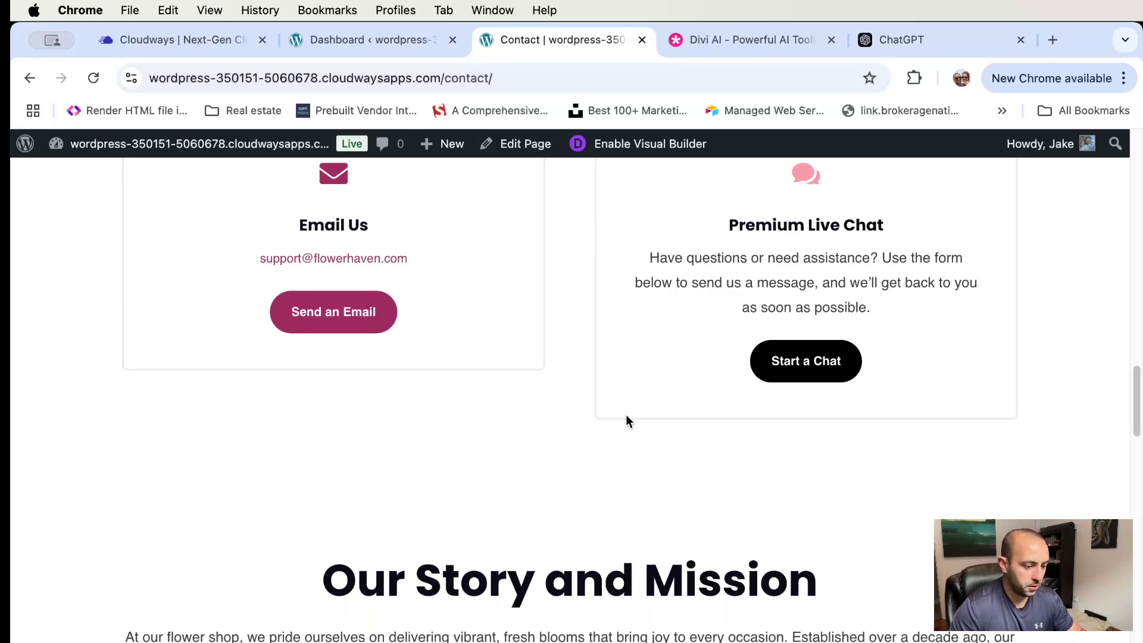
scroll(730, 454, "down", 15)
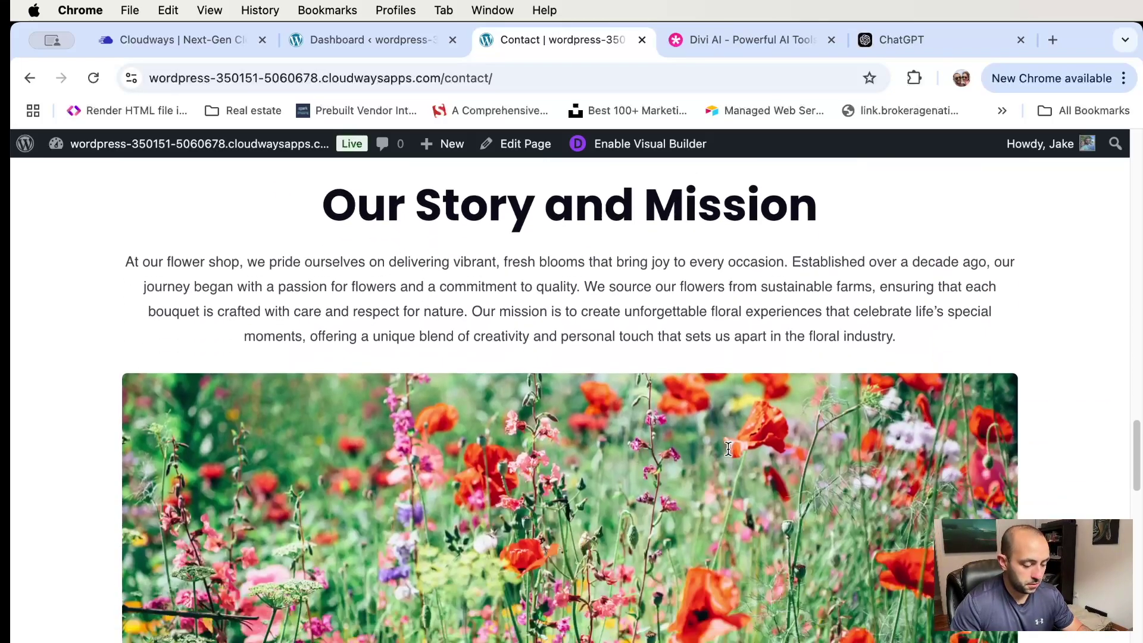
scroll(727, 448, "down", 9)
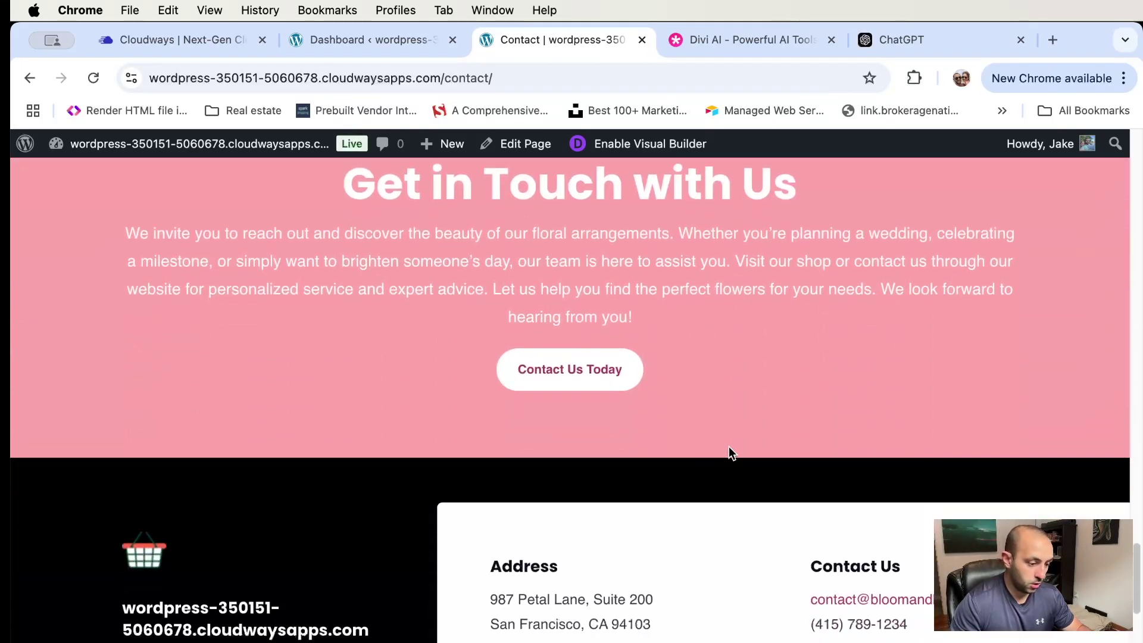
Return to the site's Home page and open it for editing in the Visual Builder
scroll(720, 393, "up", 6)
scroll(718, 376, "up", 20)
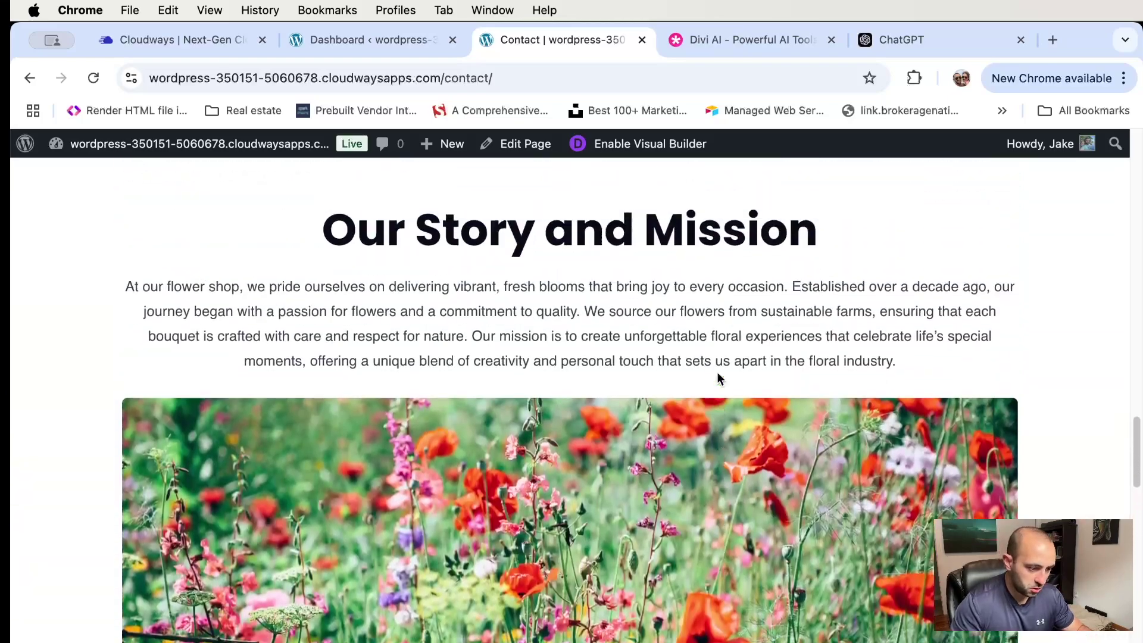
scroll(717, 373, "up", 5)
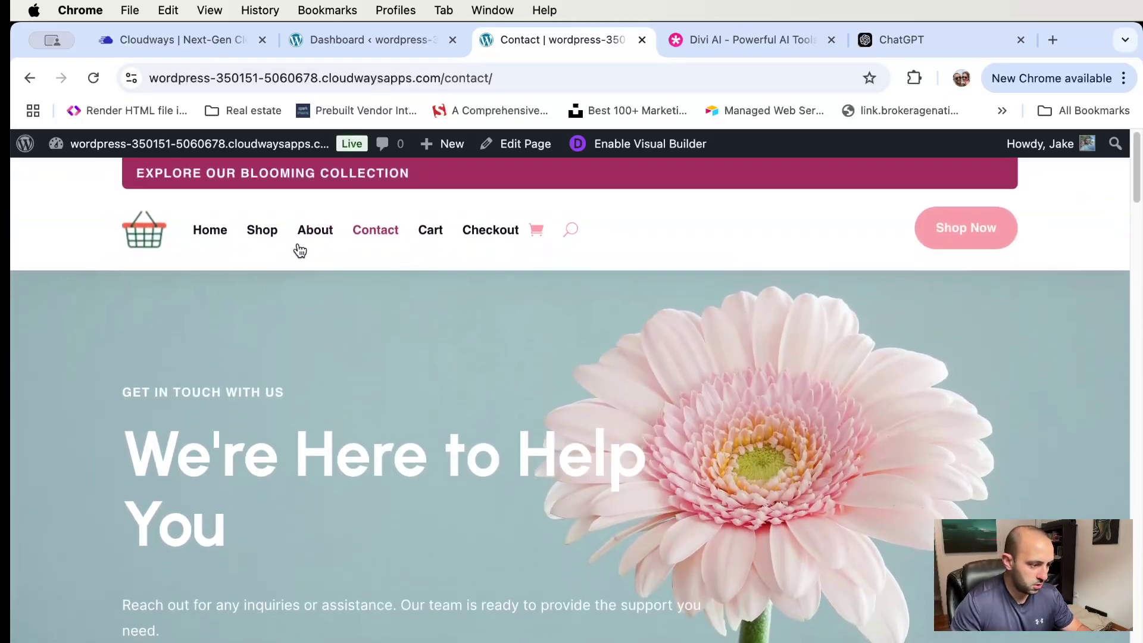
left_click(205, 231)
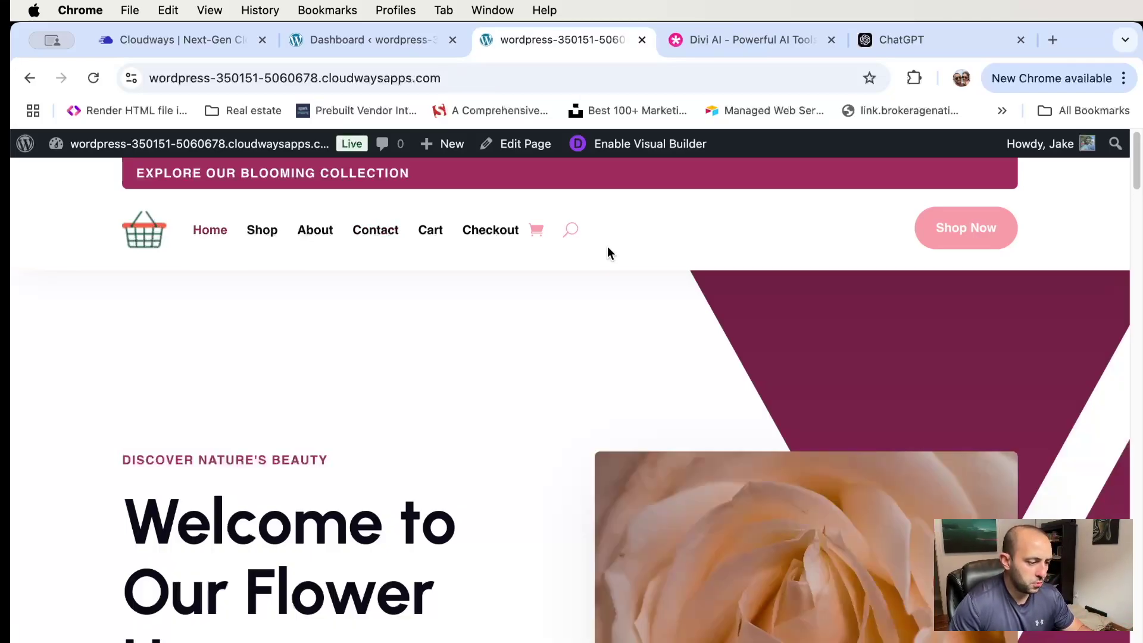
left_click(627, 145)
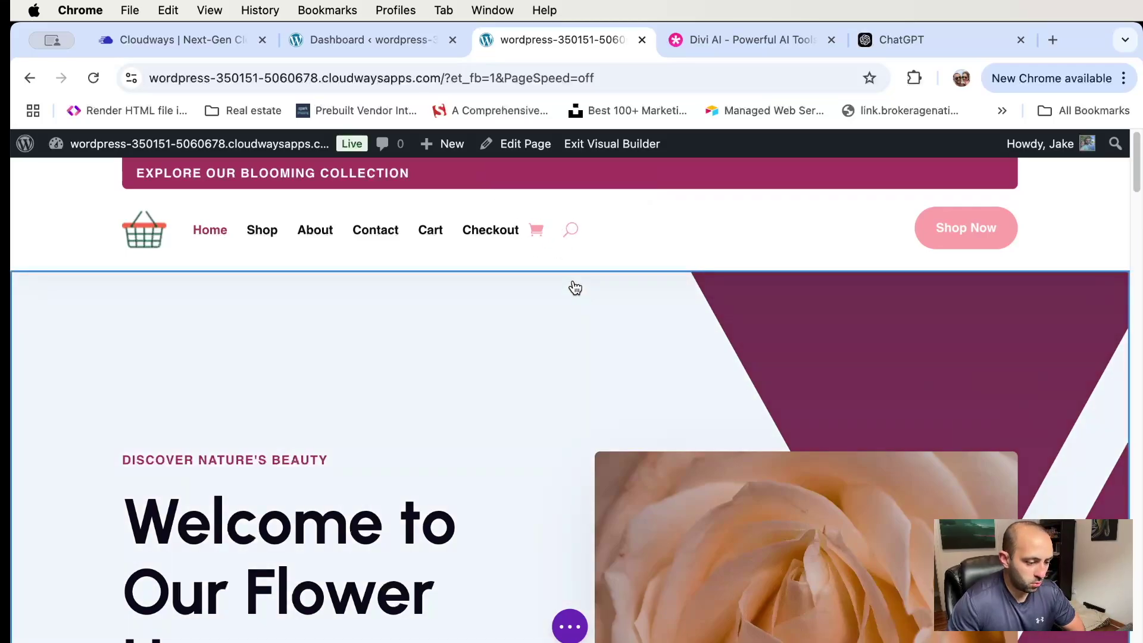
Open the text settings of the hero section's description, select its whole paragraph and have AI lengthen it
scroll(575, 287, "down", 5)
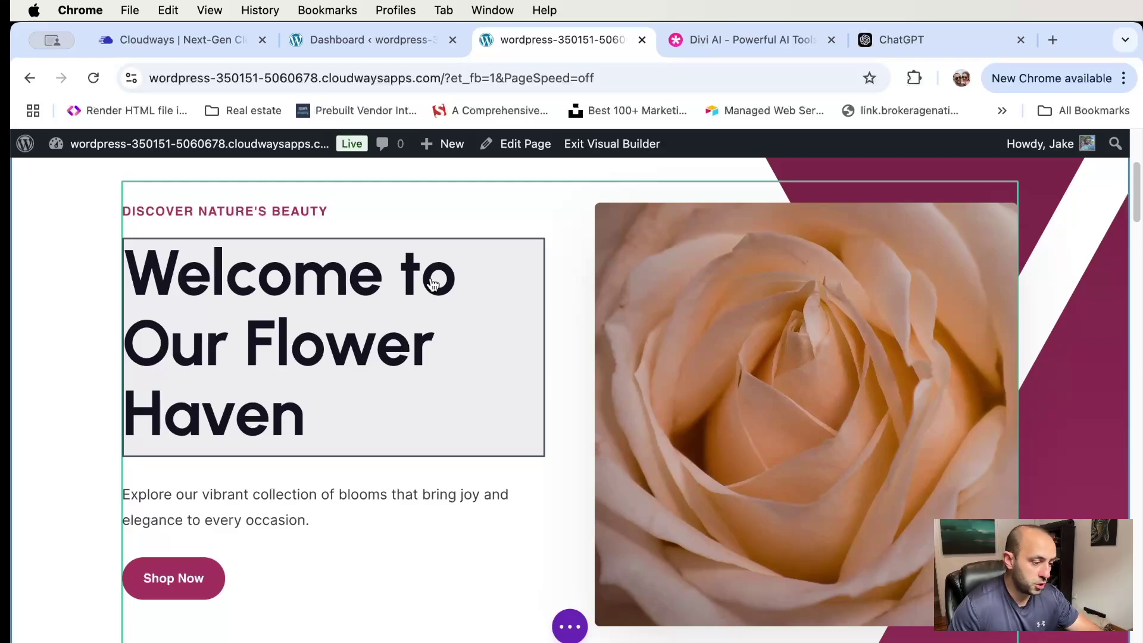
mouse_move(433, 291)
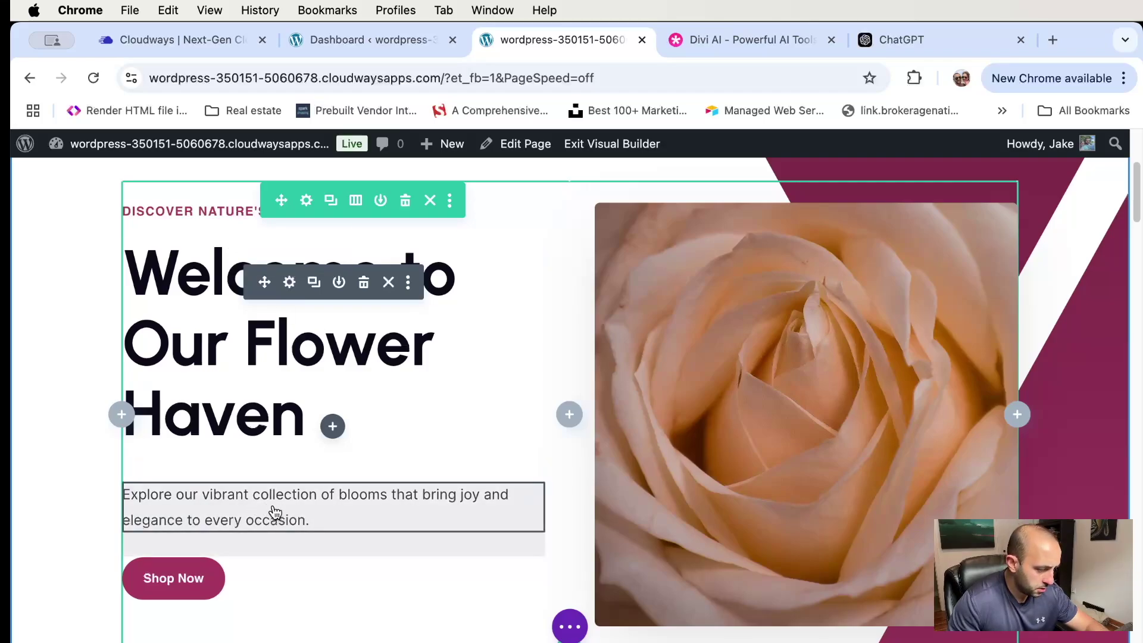
left_click(287, 490)
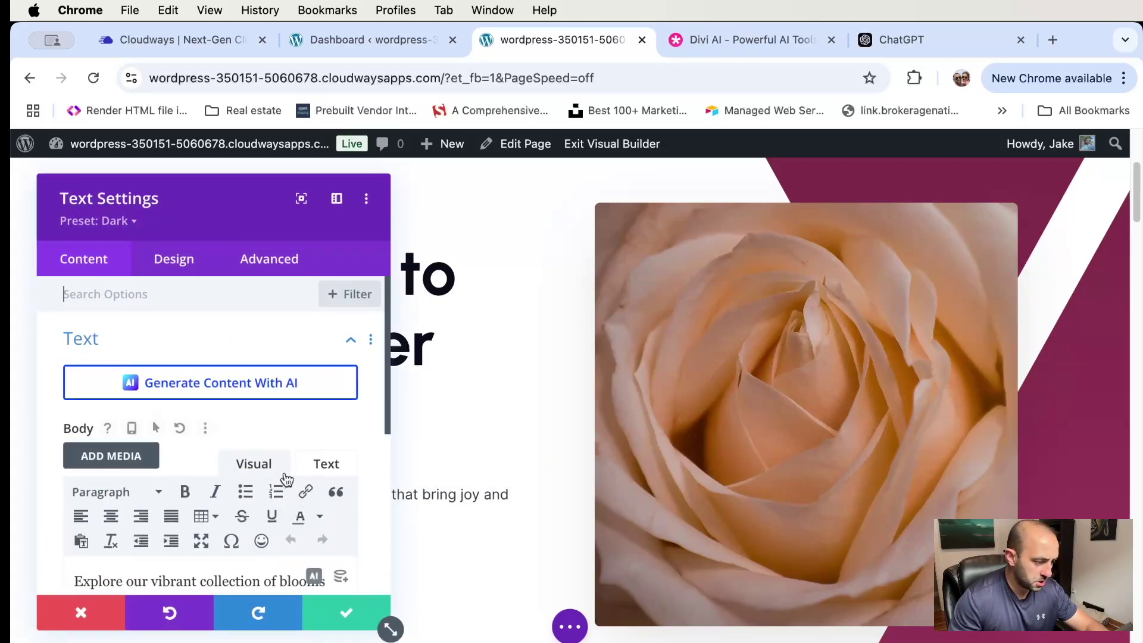
scroll(234, 341, "down", 1)
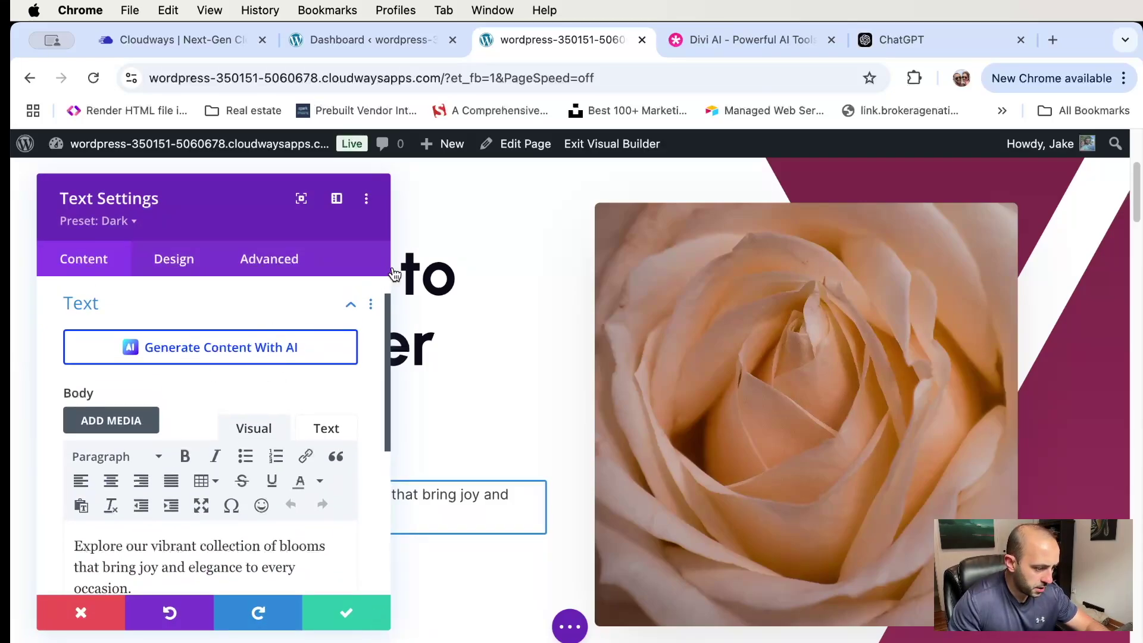
scroll(288, 366, "down", 3)
scroll(287, 365, "down", 1)
scroll(286, 360, "up", 2)
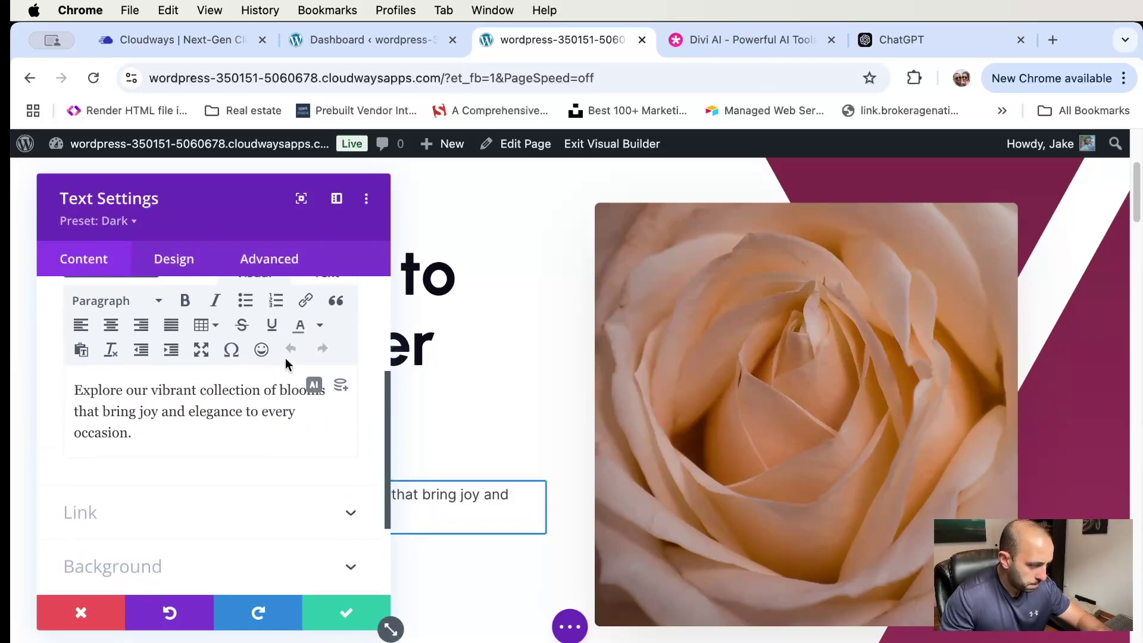
left_click_drag(132, 451, 90, 407)
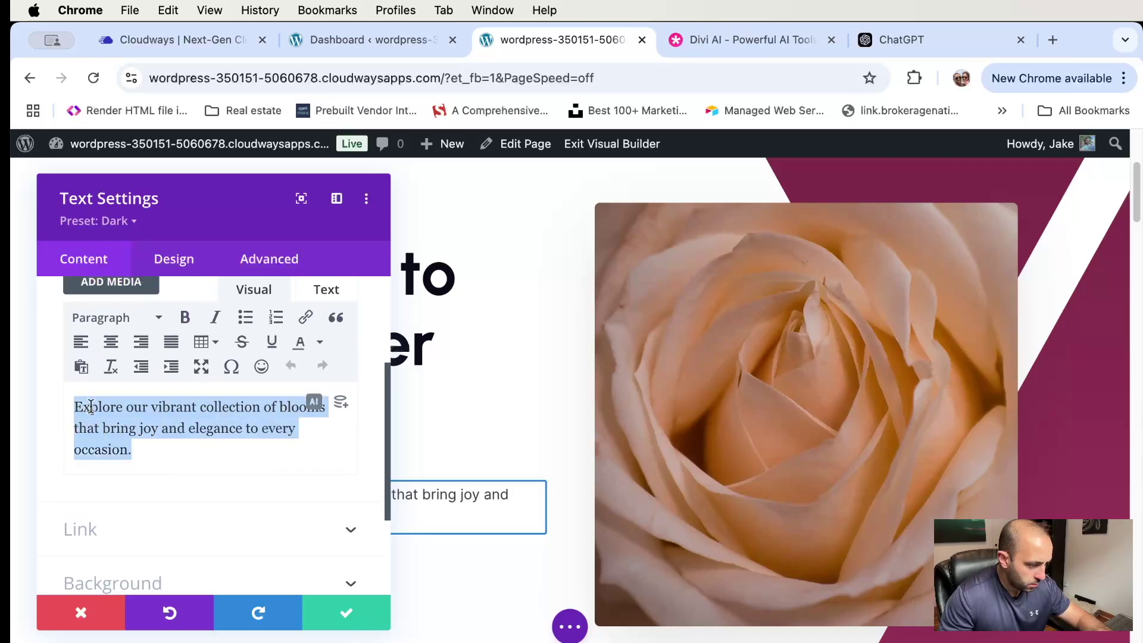
left_click(315, 406)
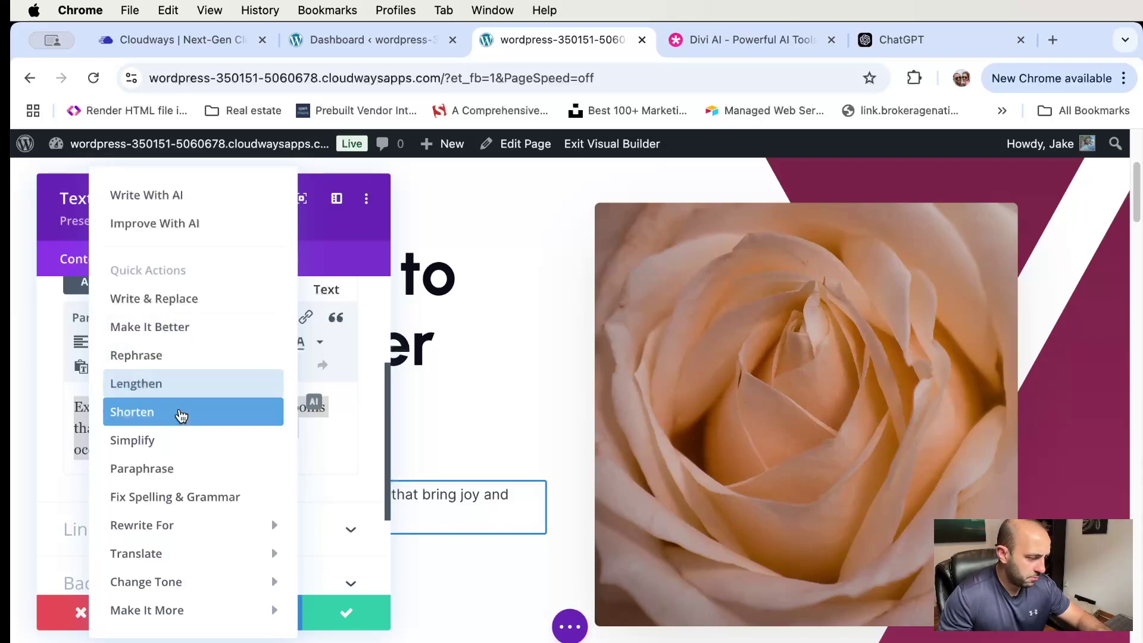
left_click(183, 383)
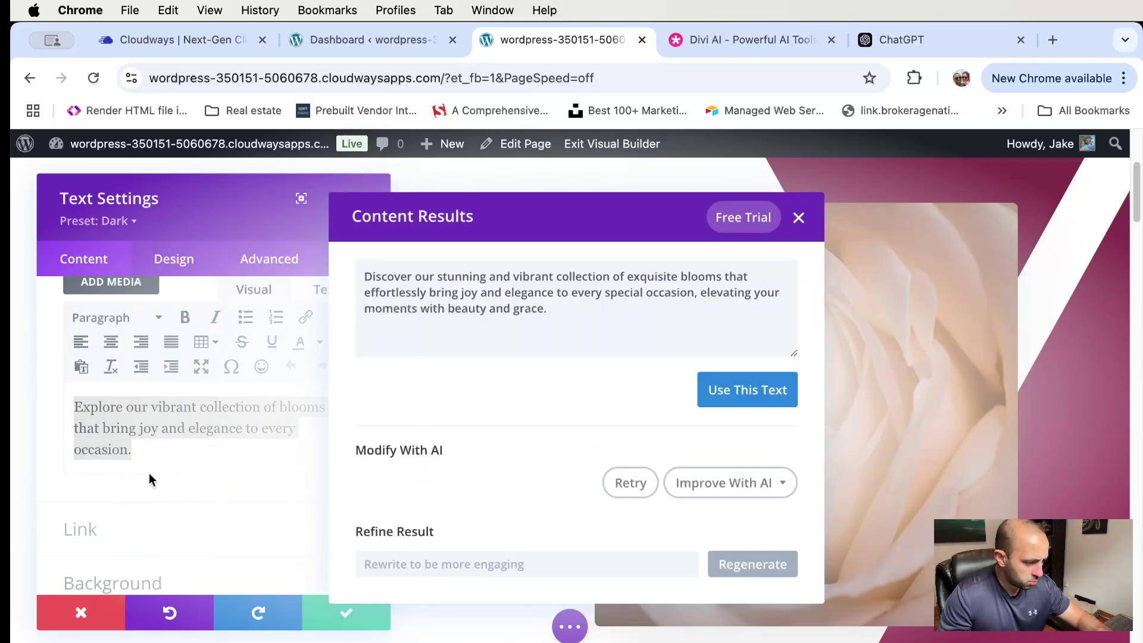
Use the AI-lengthened text for the hero description and save the text module's settings
left_click(747, 492)
left_click(721, 323)
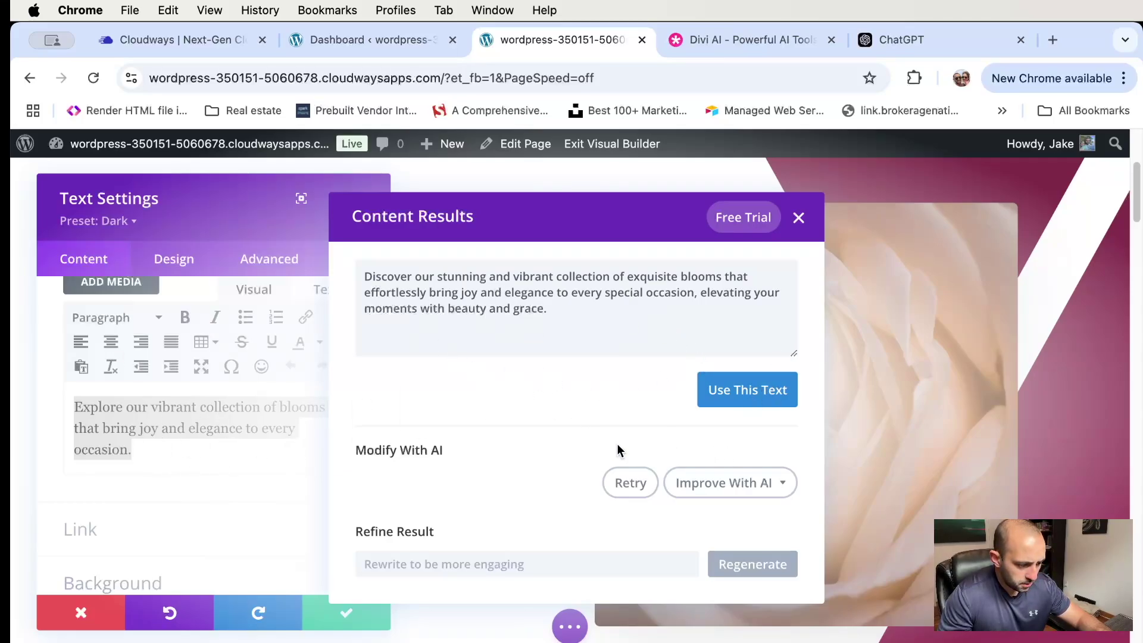
left_click(792, 384)
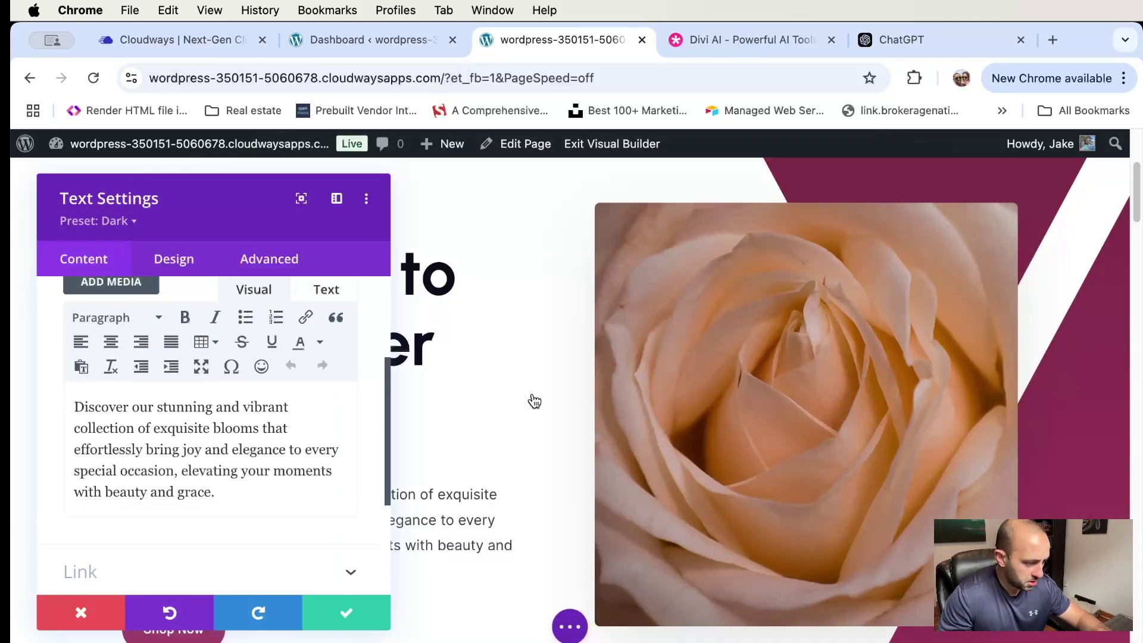
scroll(262, 417, "down", 1)
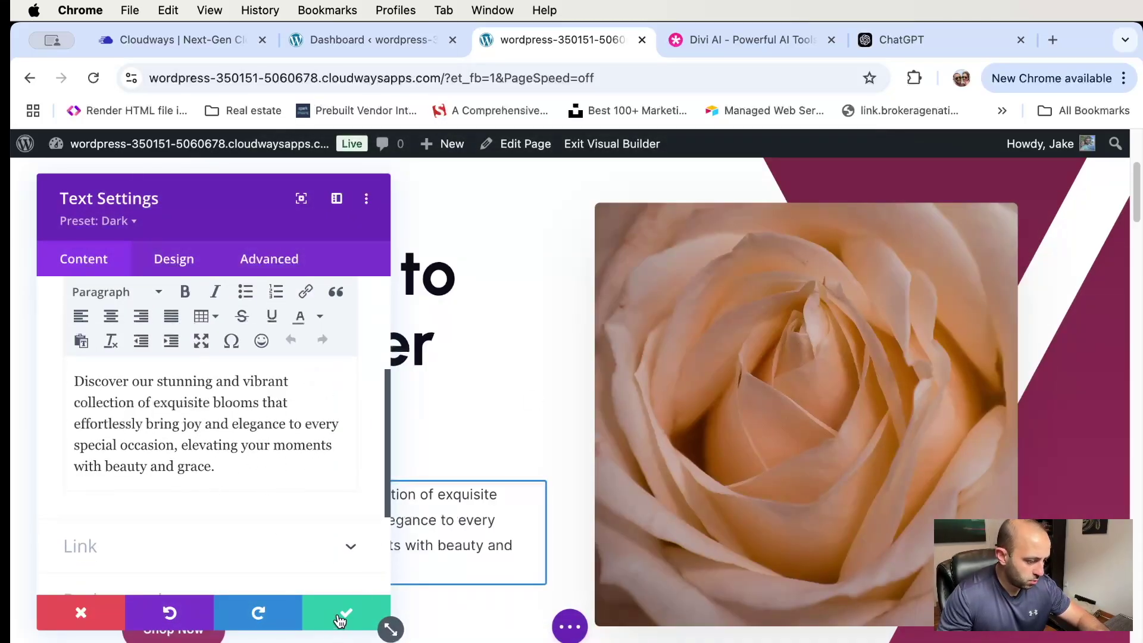
left_click(340, 621)
Have AI make the Our Story paragraph better and read through the suggested text
scroll(390, 352, "down", 3)
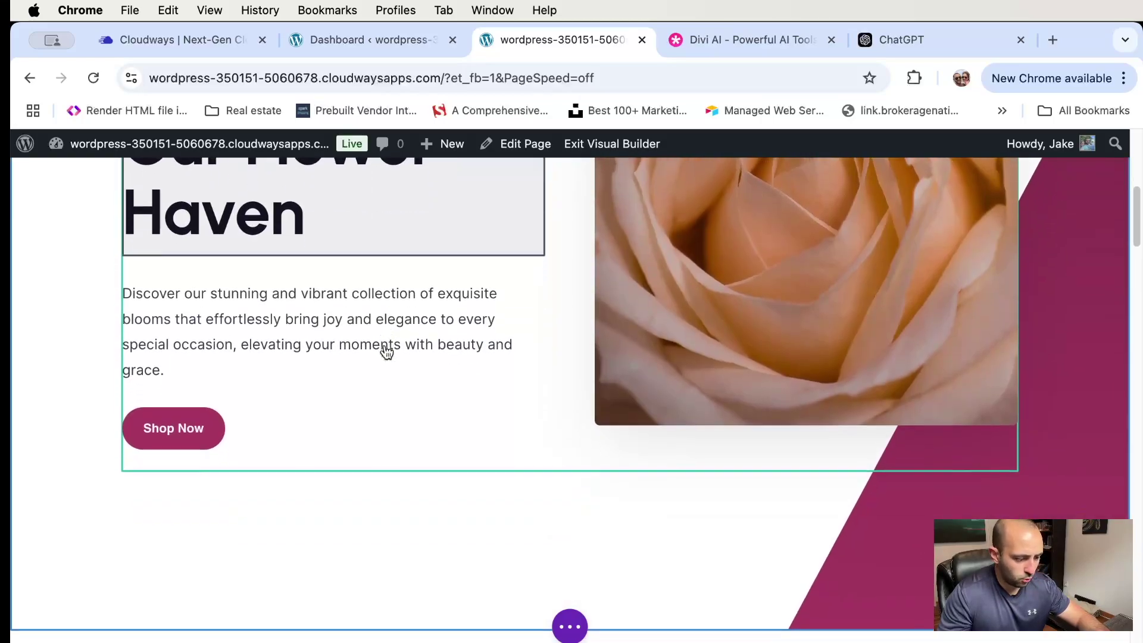
scroll(387, 351, "down", 7)
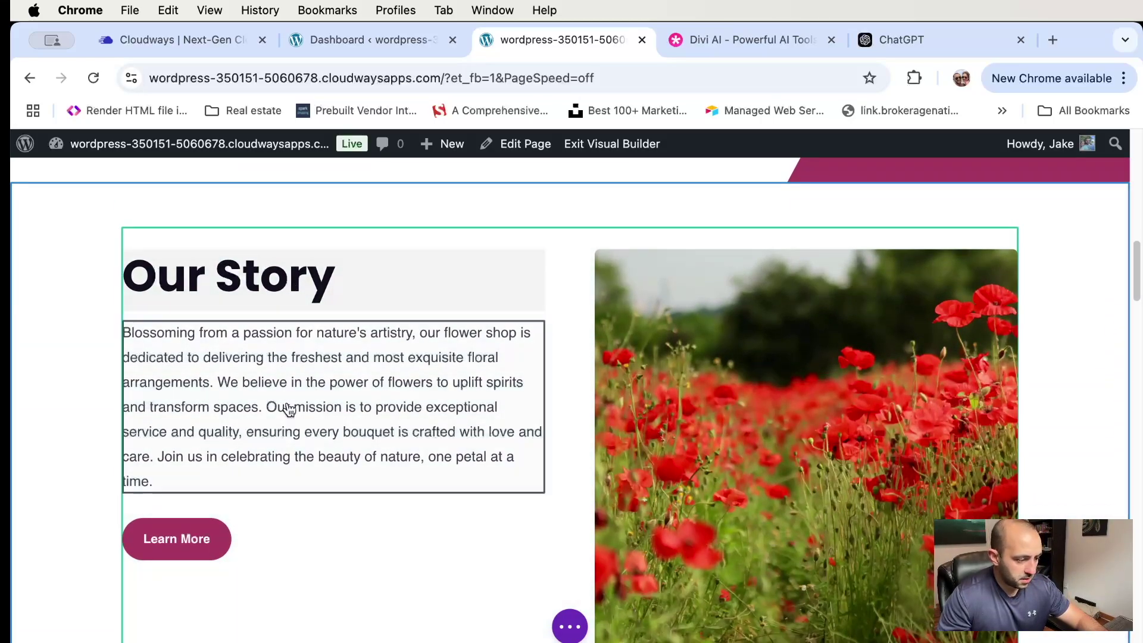
mouse_move(308, 411)
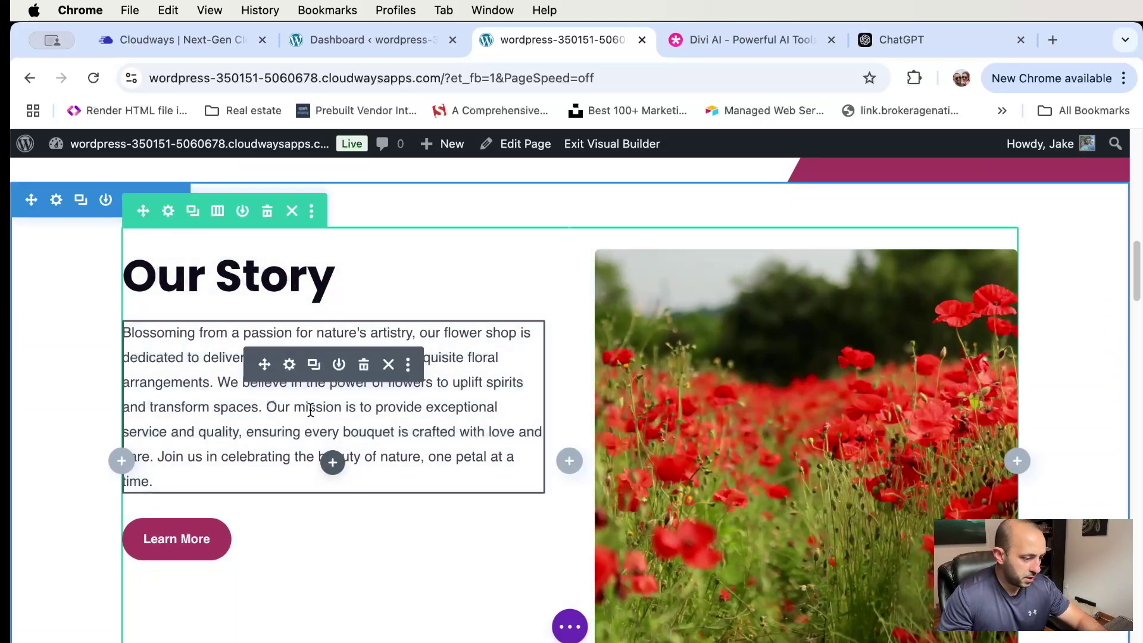
left_click(290, 365)
scroll(298, 416, "down", 5)
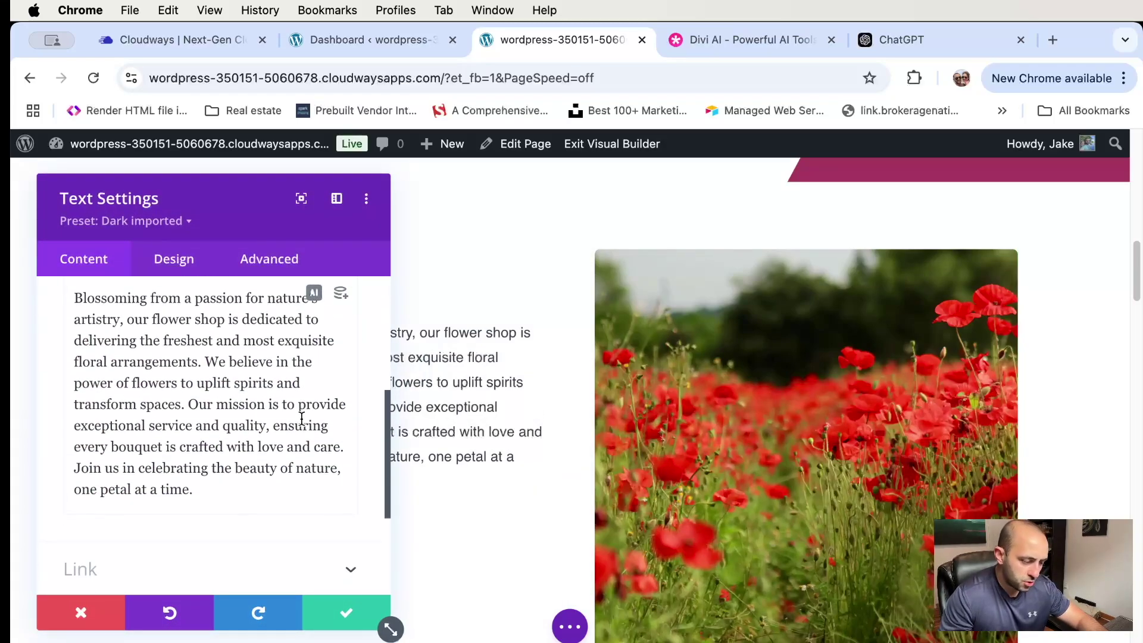
scroll(228, 490, "up", 2)
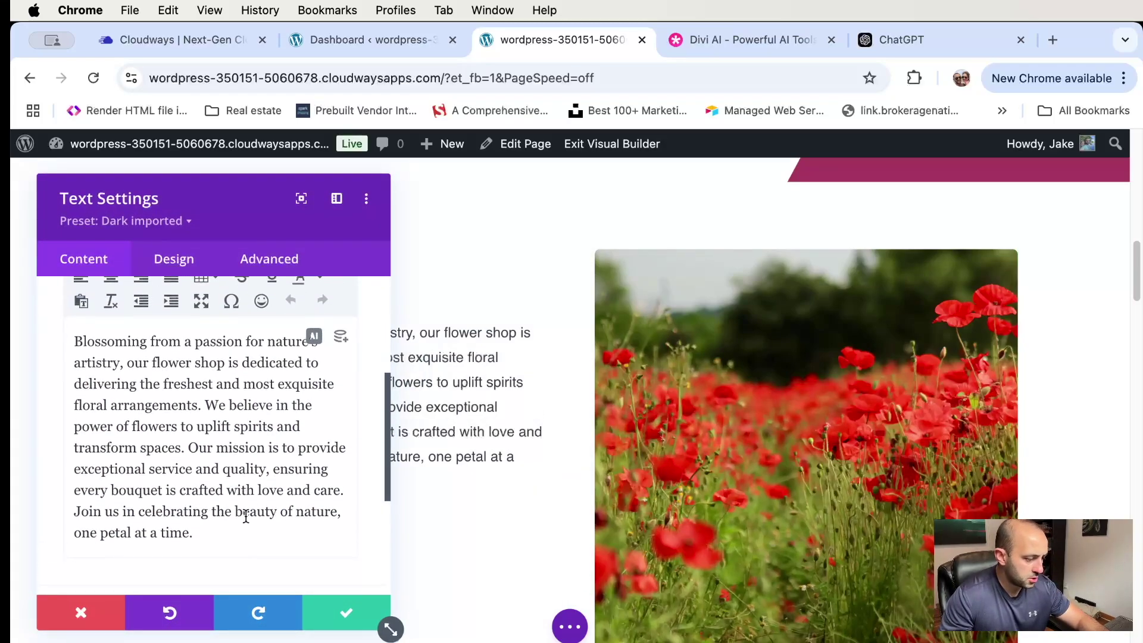
left_click(314, 336)
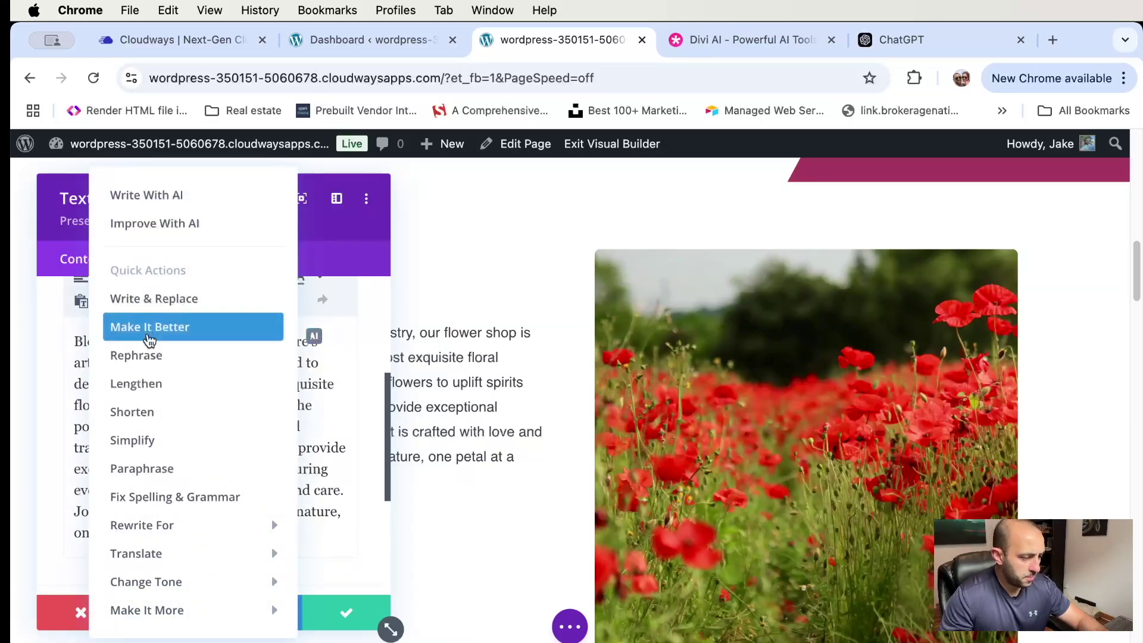
left_click(188, 327)
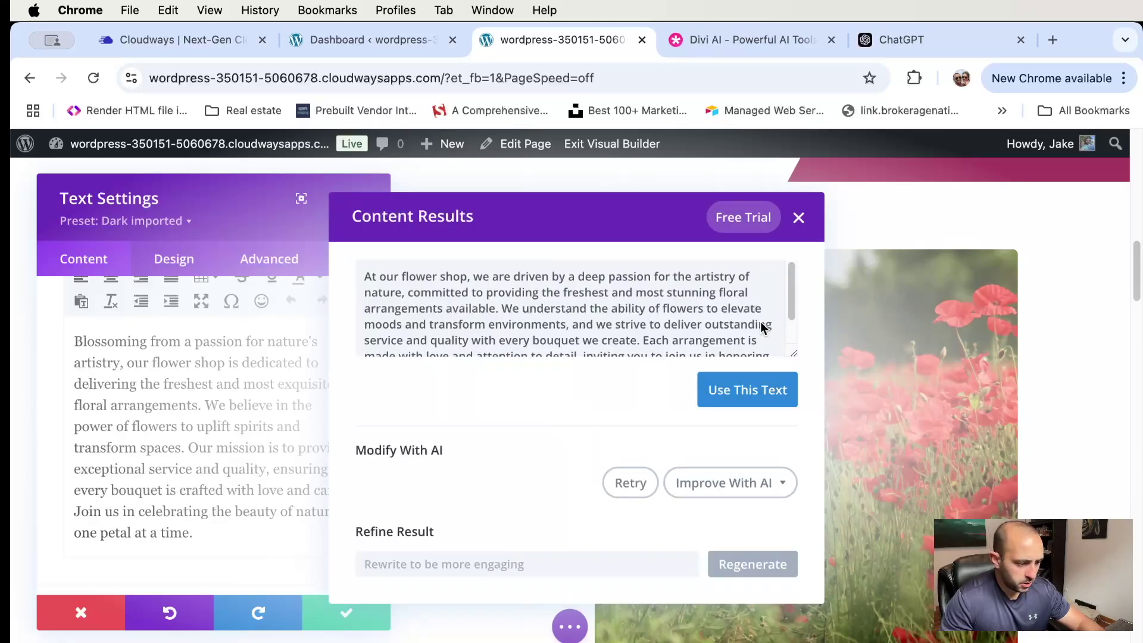
scroll(760, 321, "down", 2)
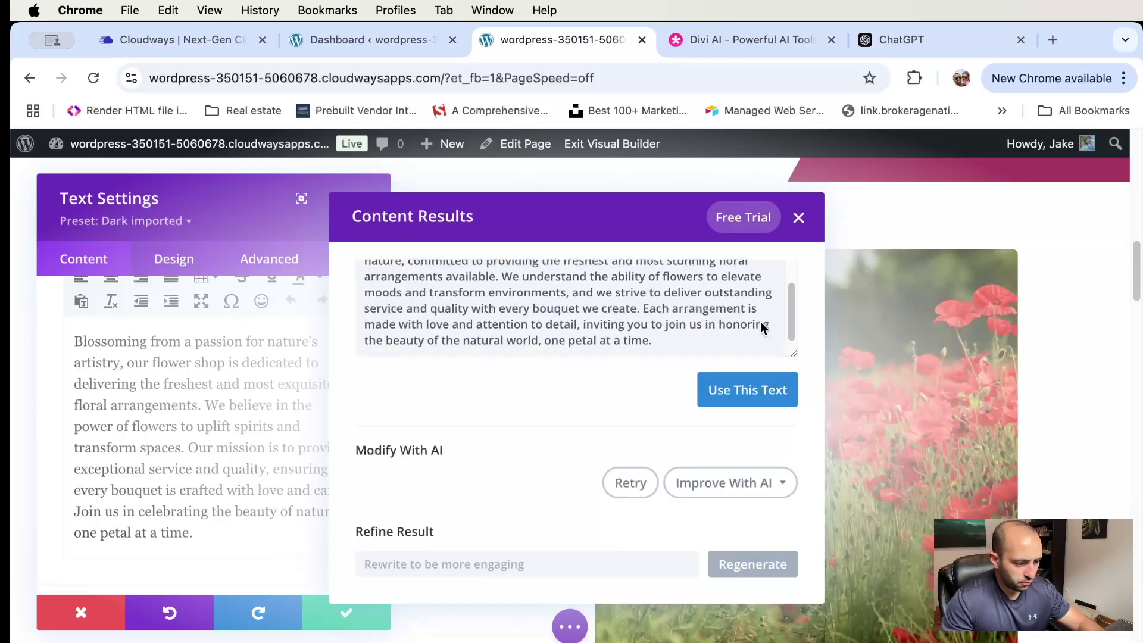
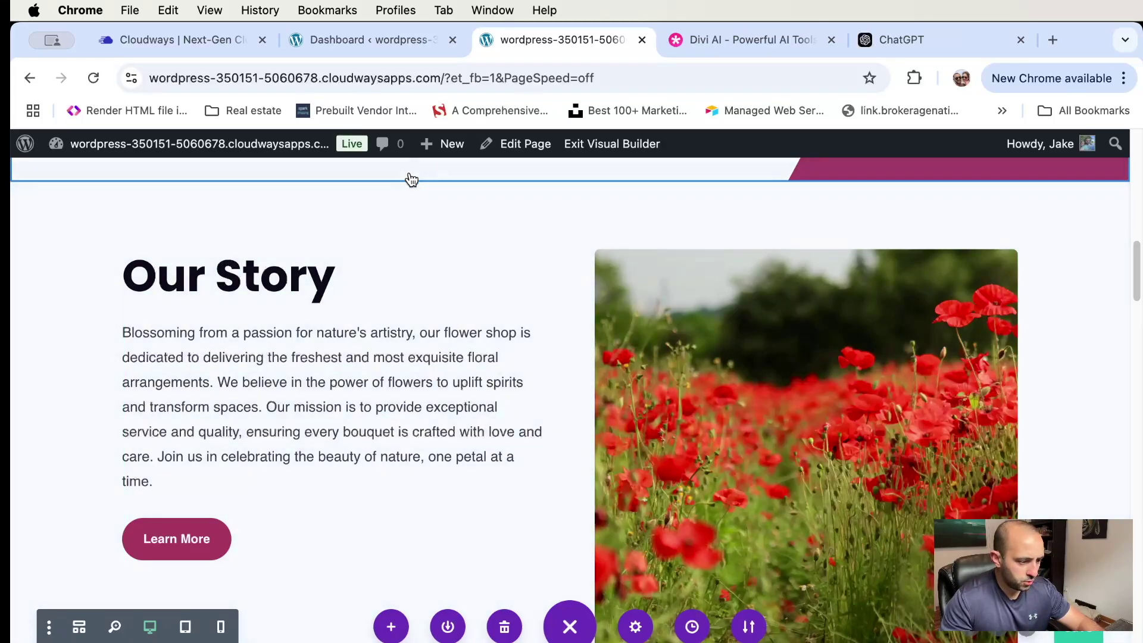
Add a new page, saving the home page's changes on exit, and start building it with the Divi Builder's AI option
mouse_move(449, 146)
left_click(462, 229)
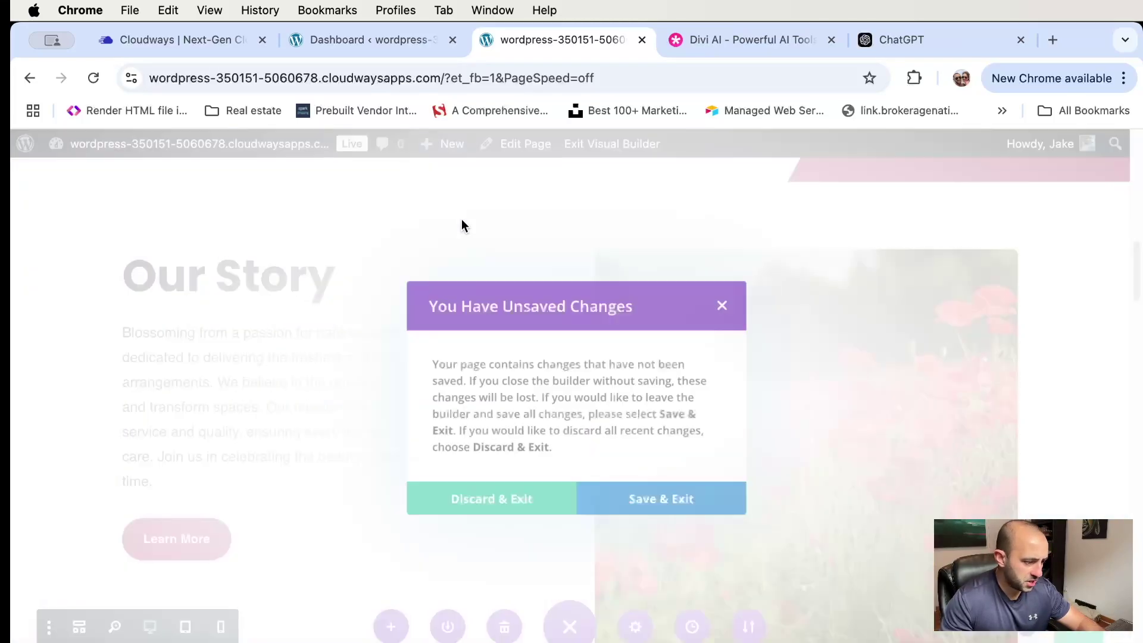
left_click(649, 505)
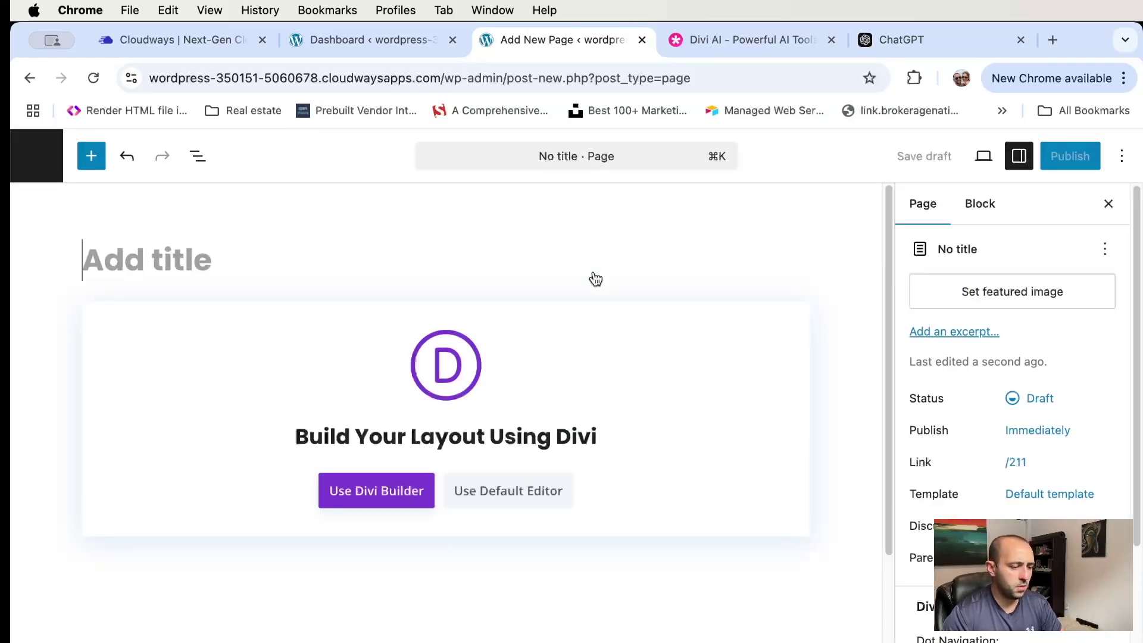
left_click(388, 494)
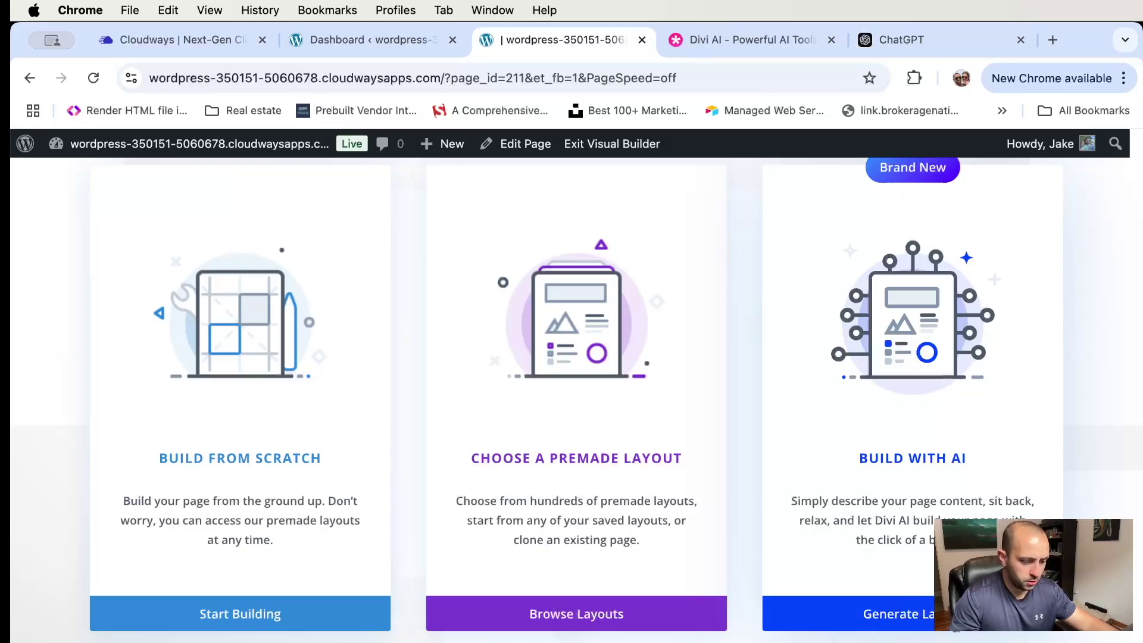
left_click(914, 334)
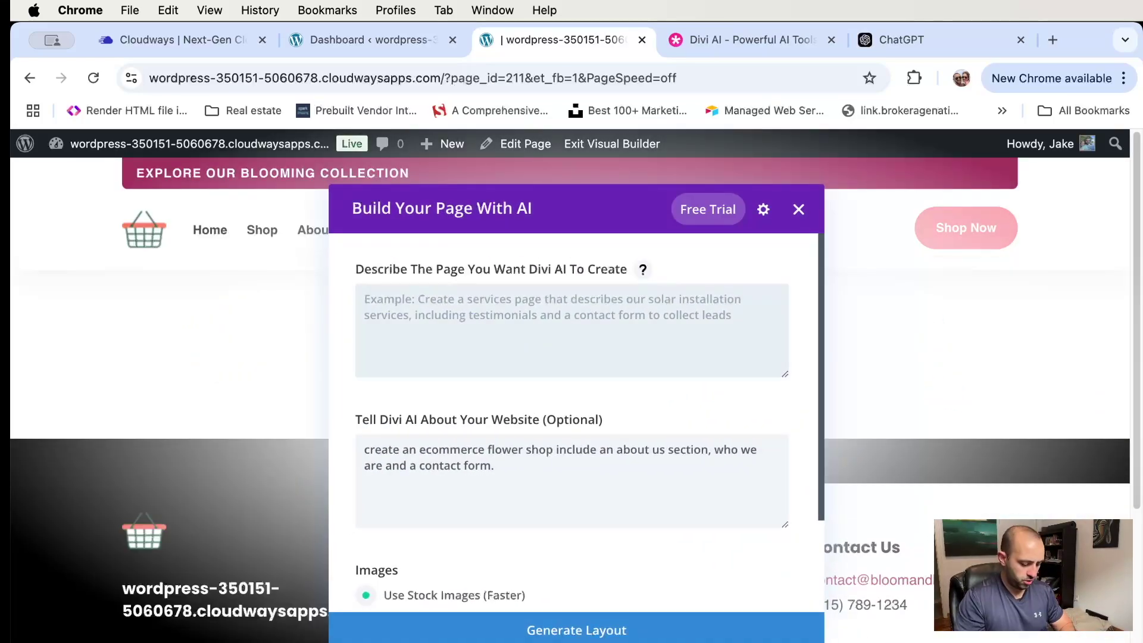
Describe the page as "create me a services page for my flower shop, highlighting some key services you would include with a flower shop,"
type("create me a servic")
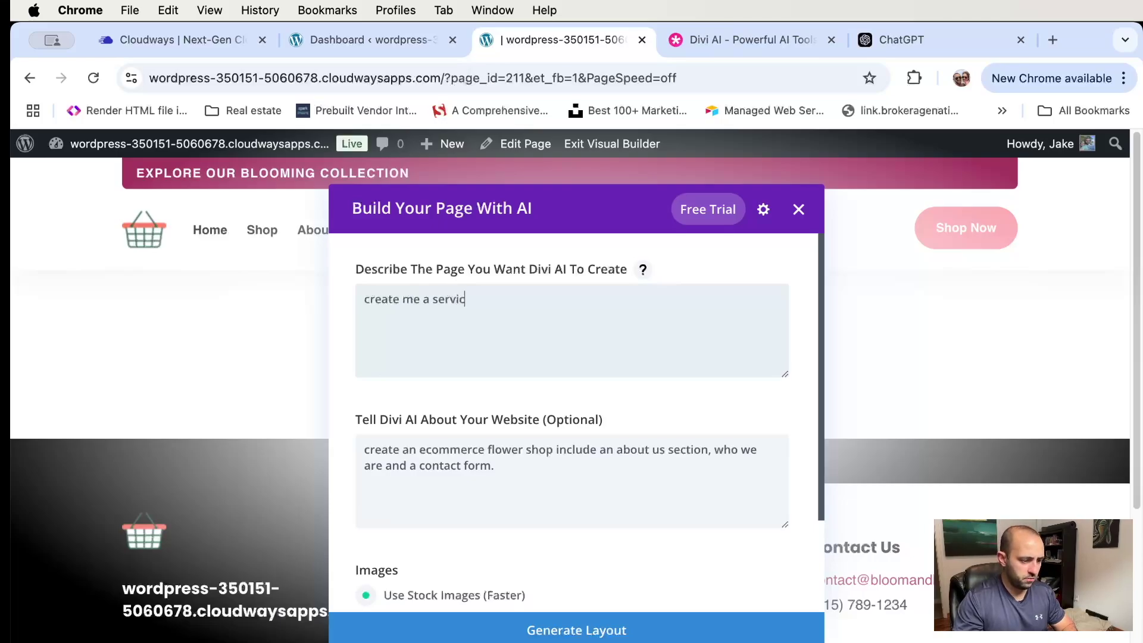
type("es page for my flower sho")
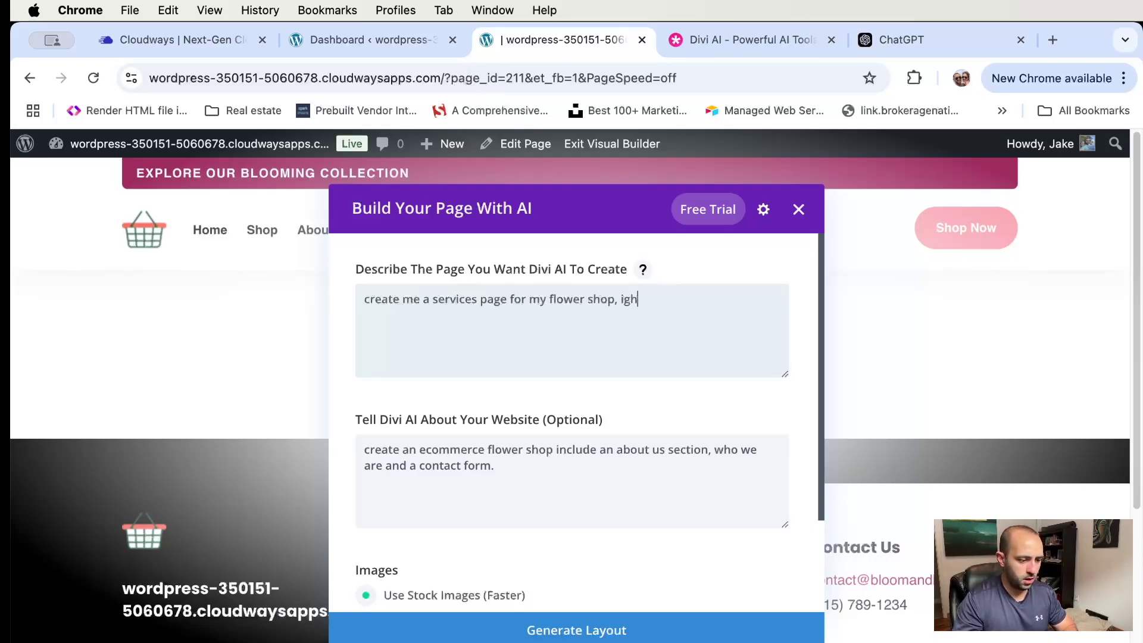
type("p, highlight")
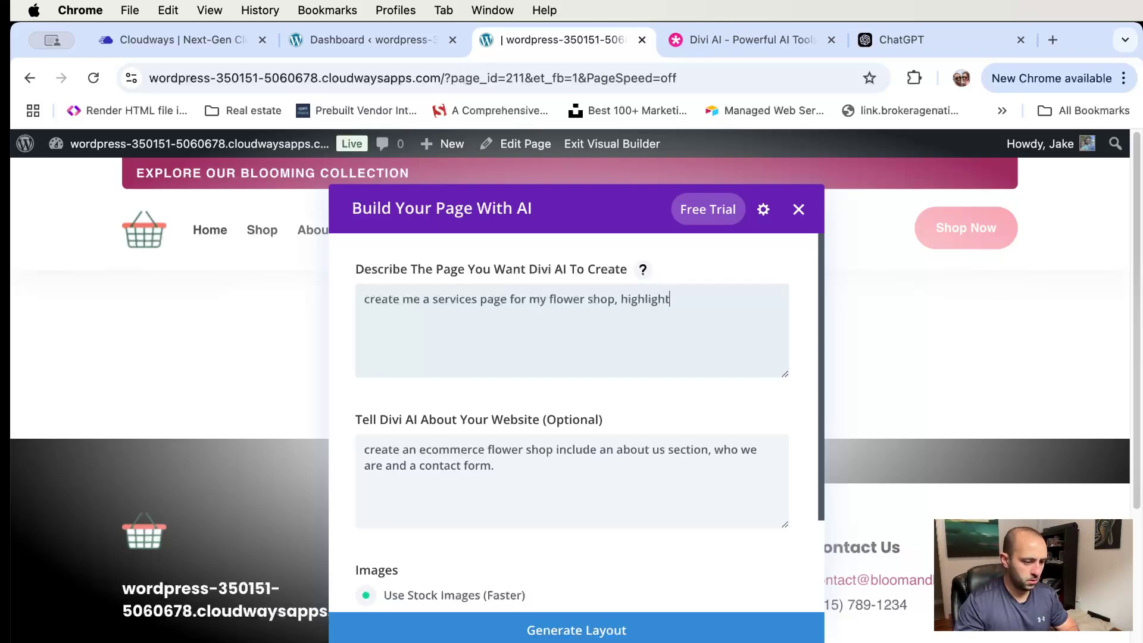
type("ing some key features you would")
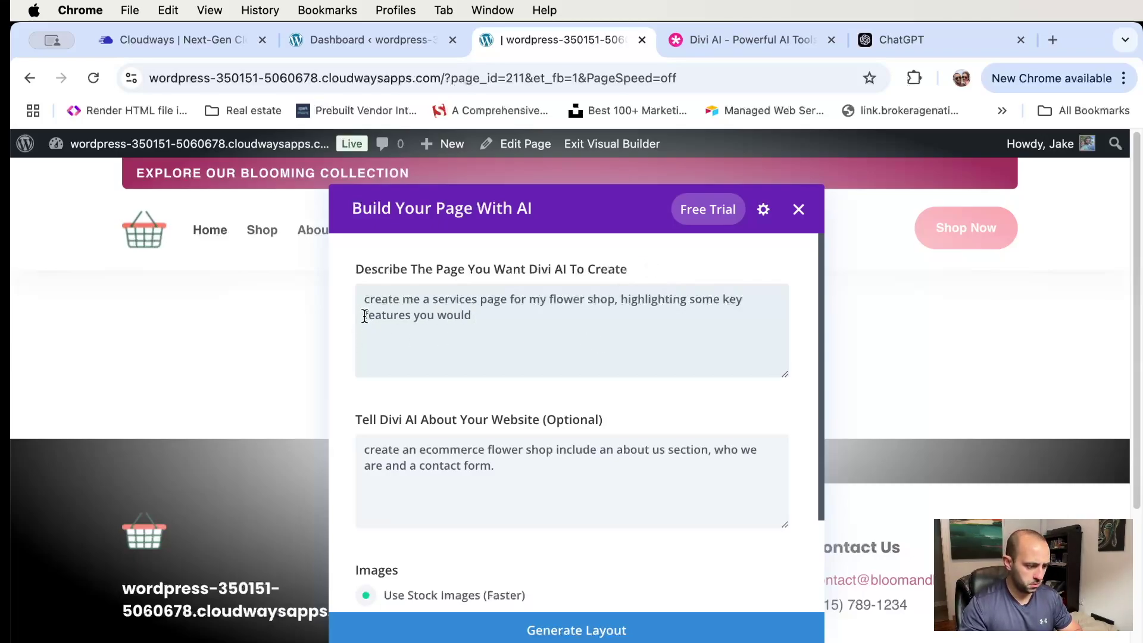
left_click_drag(364, 316, 475, 316)
left_click(423, 318)
double_click(393, 316)
type("services")
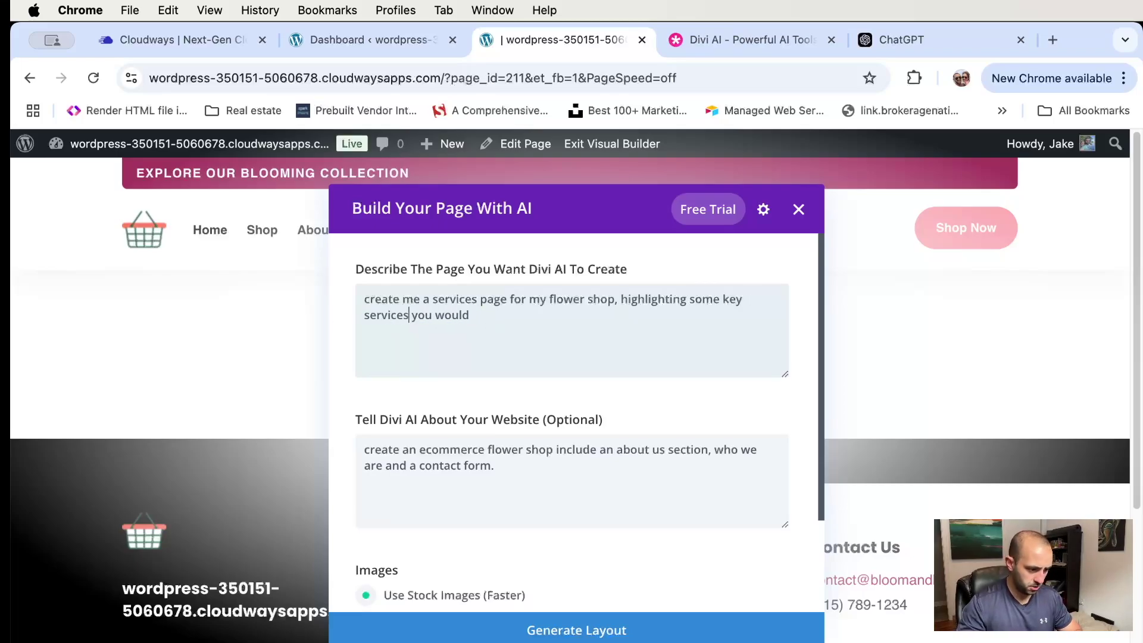
type("with a flower shop,")
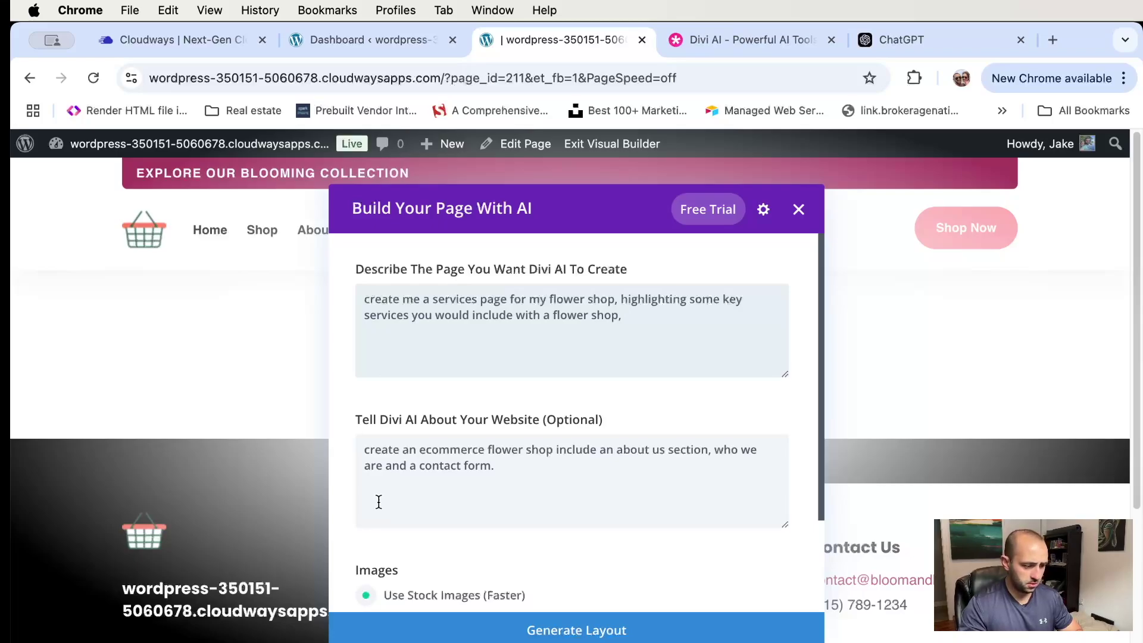
Extend the page description with "the top section needs to be a hero layout and I want to include an FAQ section."
left_click(500, 470)
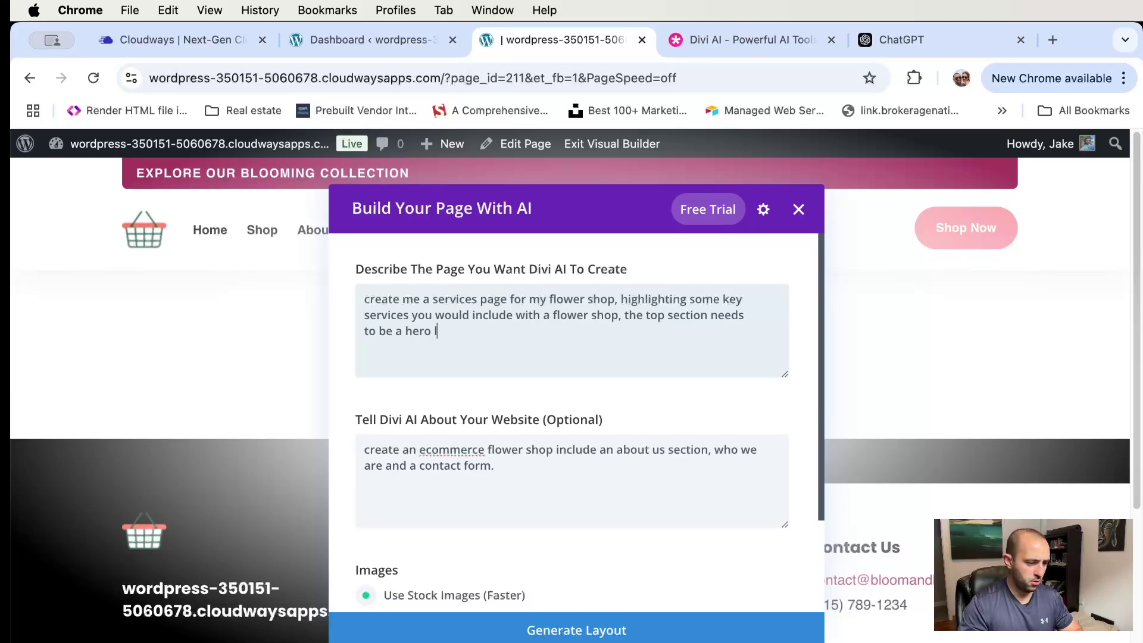
type("and t")
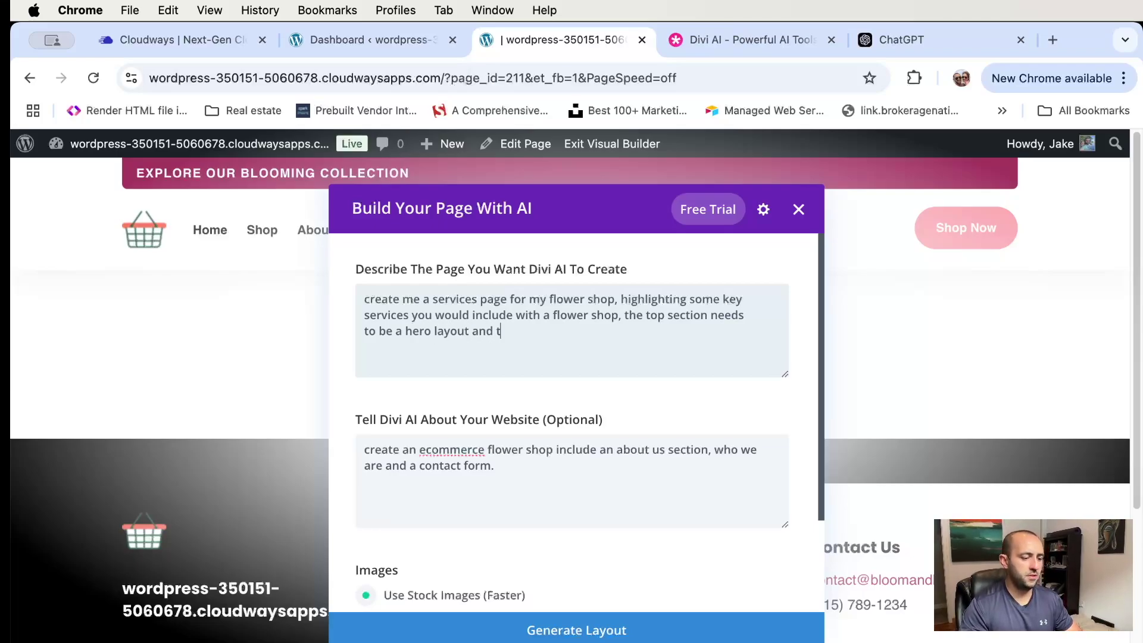
type(" want to include an FAQ section.")
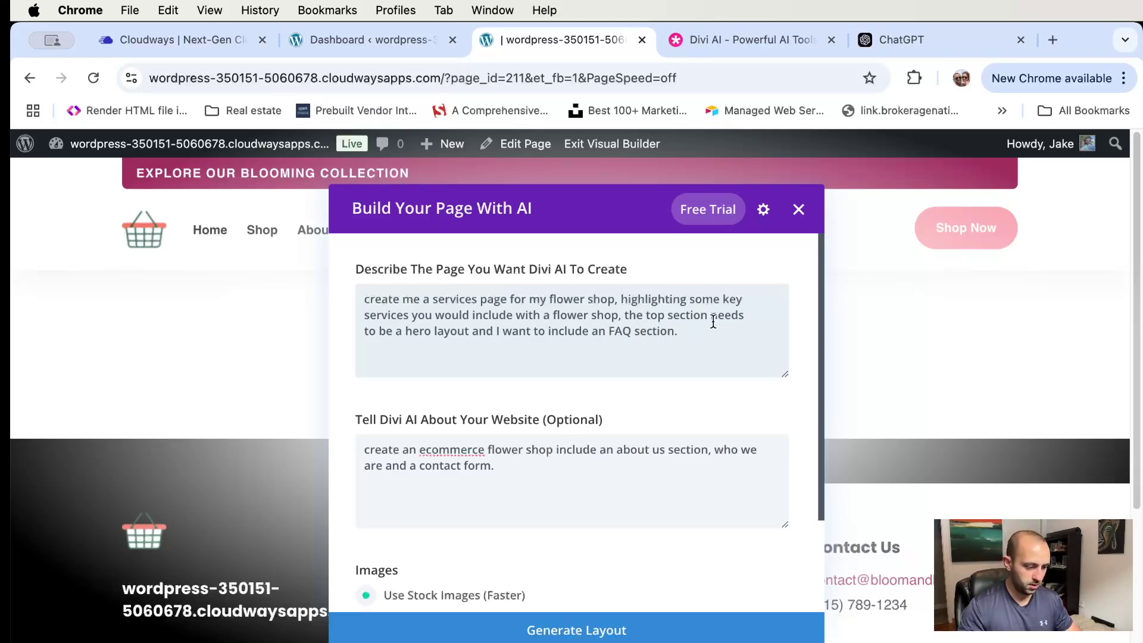
Check the font and color customization options, then generate the services page layout using stock images
scroll(690, 346, "down", 5)
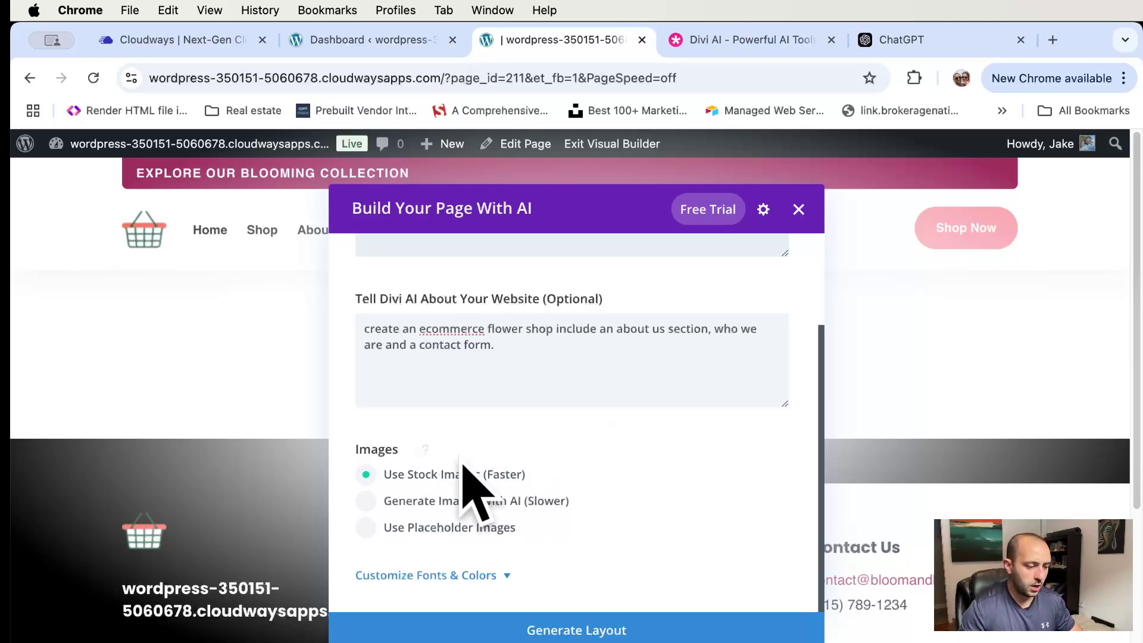
left_click(507, 576)
scroll(587, 497, "down", 5)
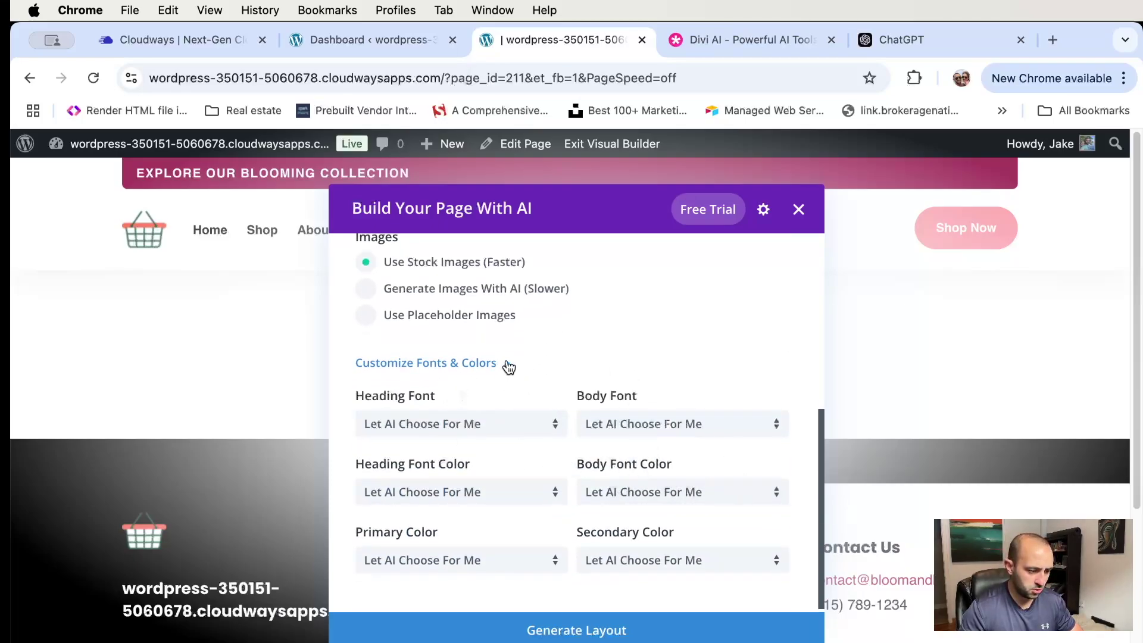
left_click(508, 364)
scroll(660, 452, "up", 3)
scroll(657, 476, "down", 3)
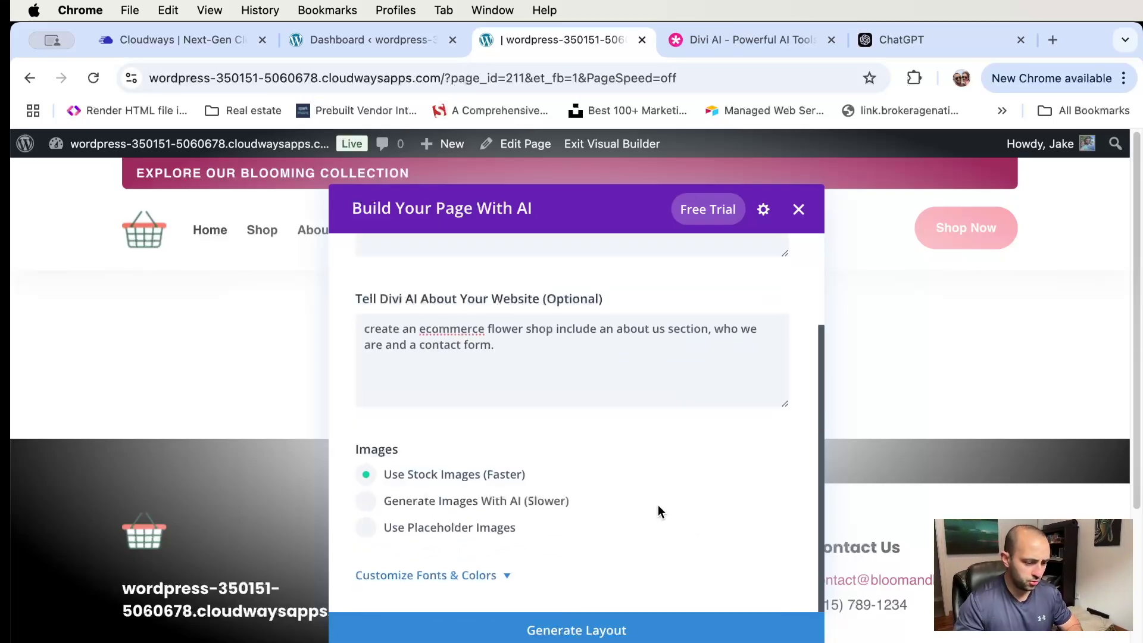
left_click(621, 632)
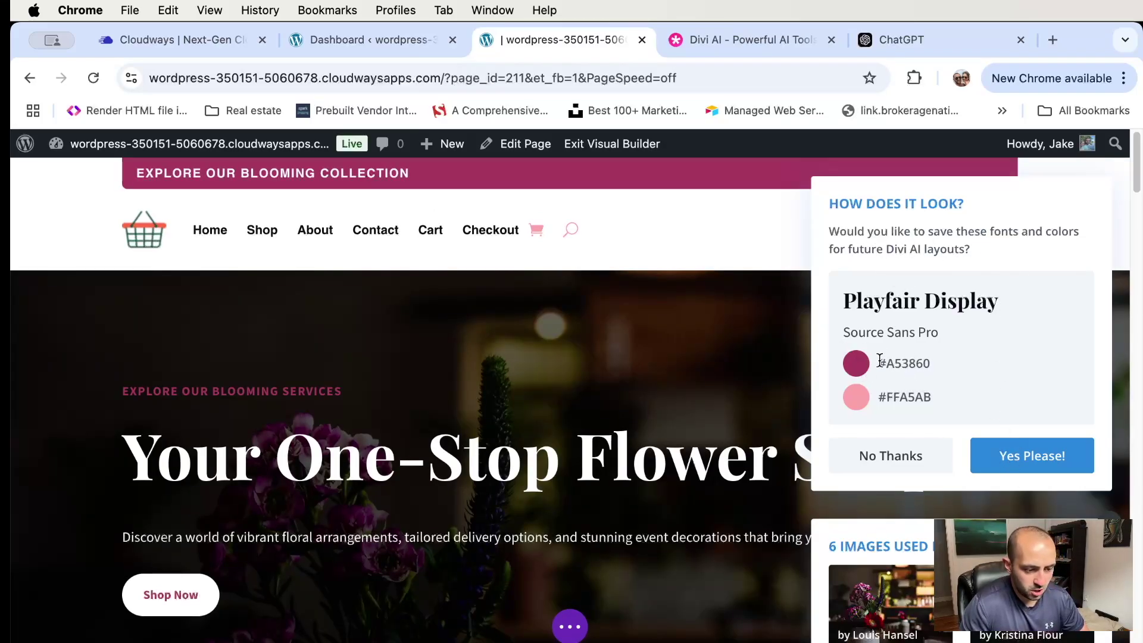
Save the generated Playfair Display and Source Sans Pro fonts and the #A53860 and #FFA5AB colors for future Divi AI layouts
left_click_drag(1000, 299, 842, 302)
left_click_drag(940, 332, 836, 334)
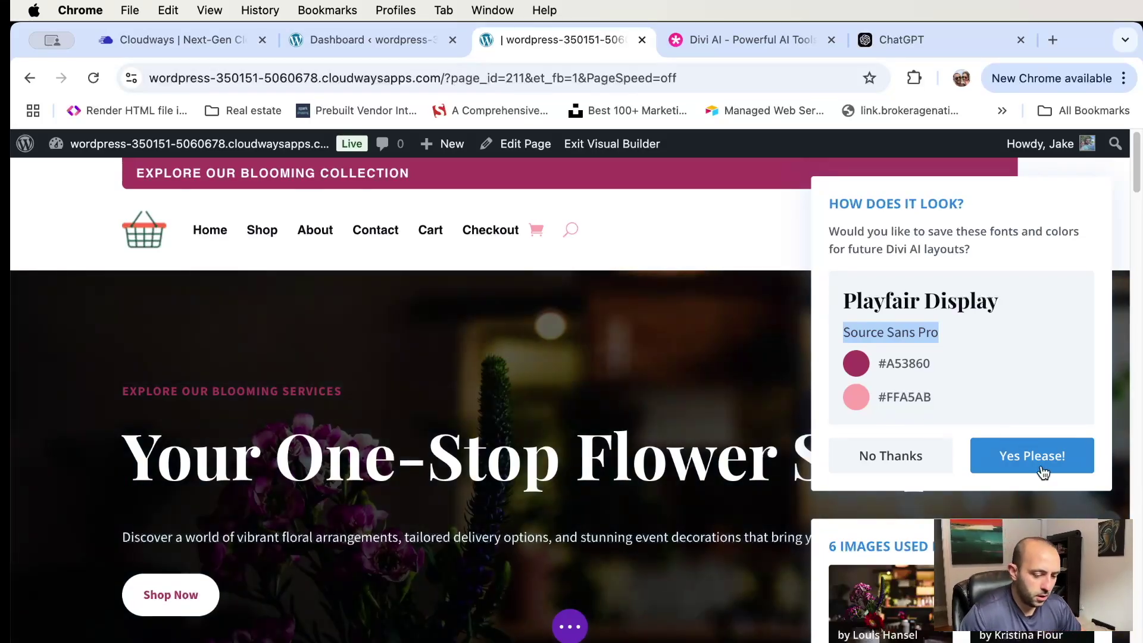
left_click(1038, 465)
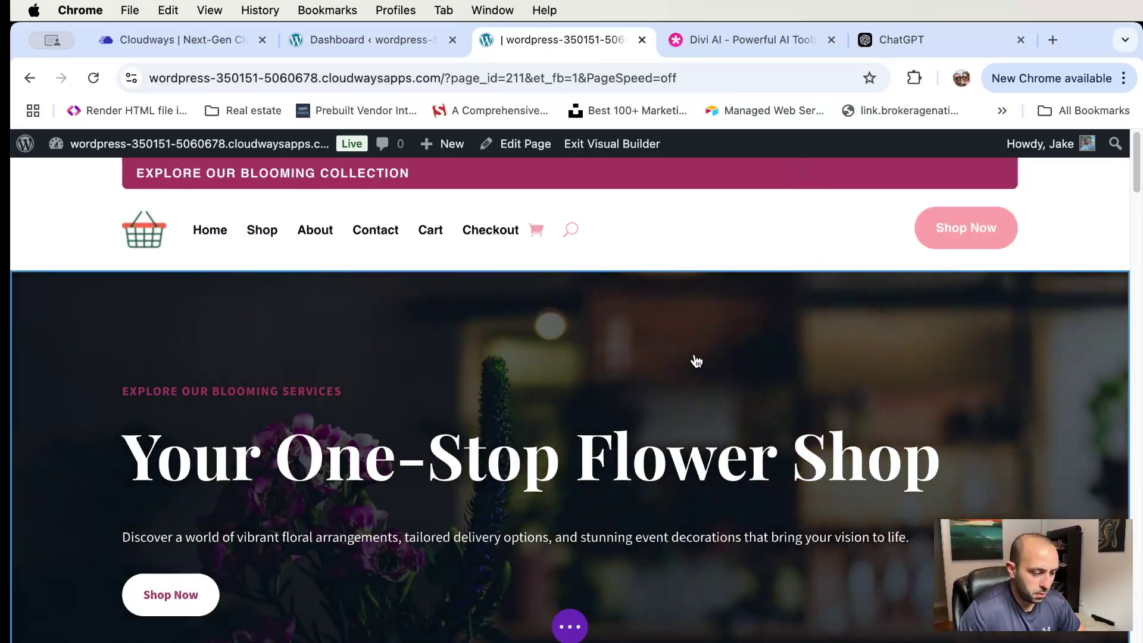
Review the generated services page from the hero to the FAQ, expanding the same-day delivery and return policy answers
scroll(697, 361, "down", 3)
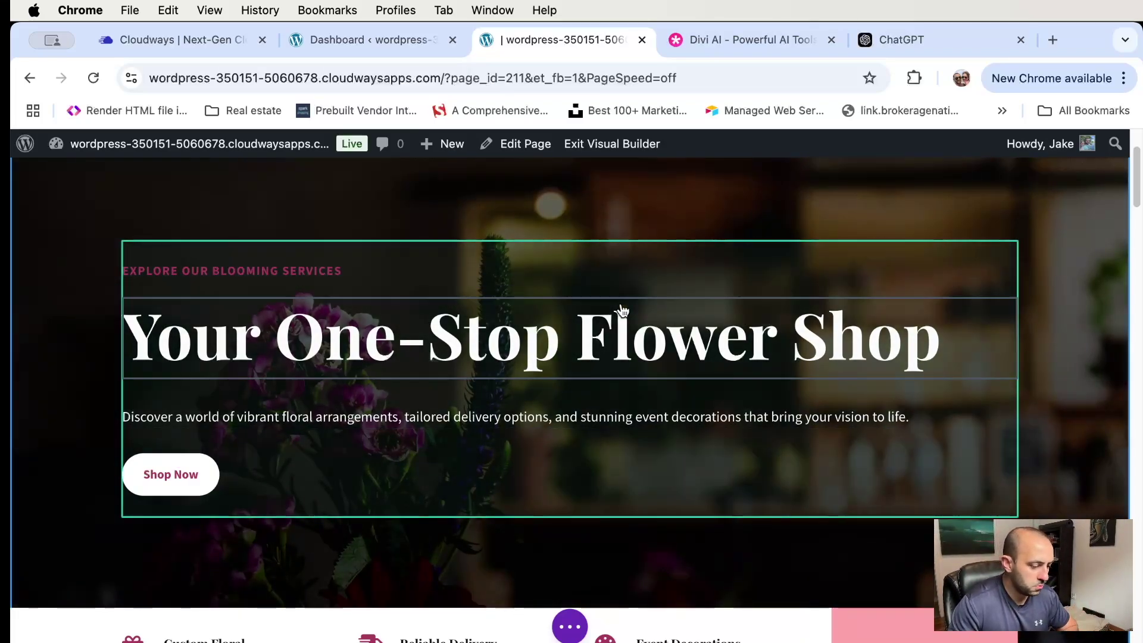
scroll(601, 298, "down", 5)
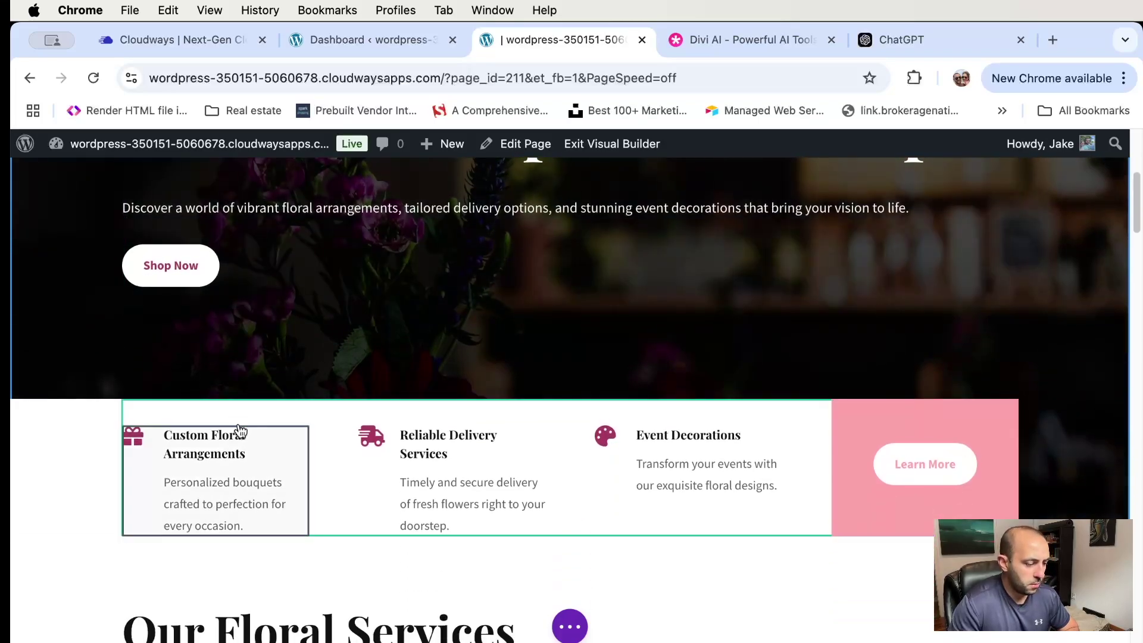
scroll(435, 380, "down", 8)
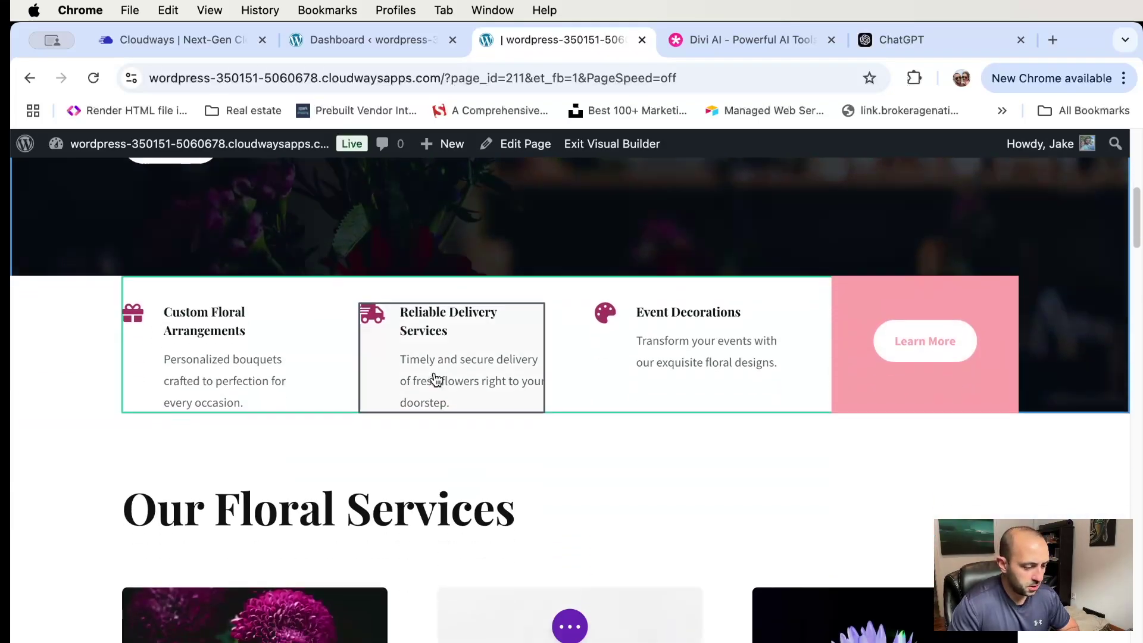
scroll(927, 452, "down", 12)
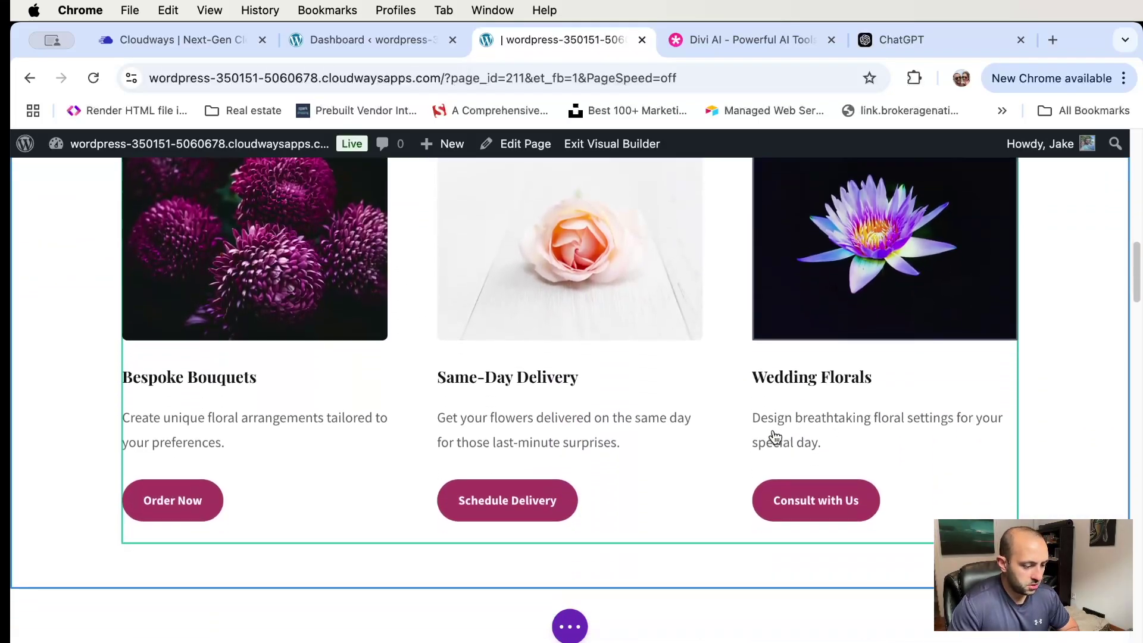
scroll(437, 441, "down", 7)
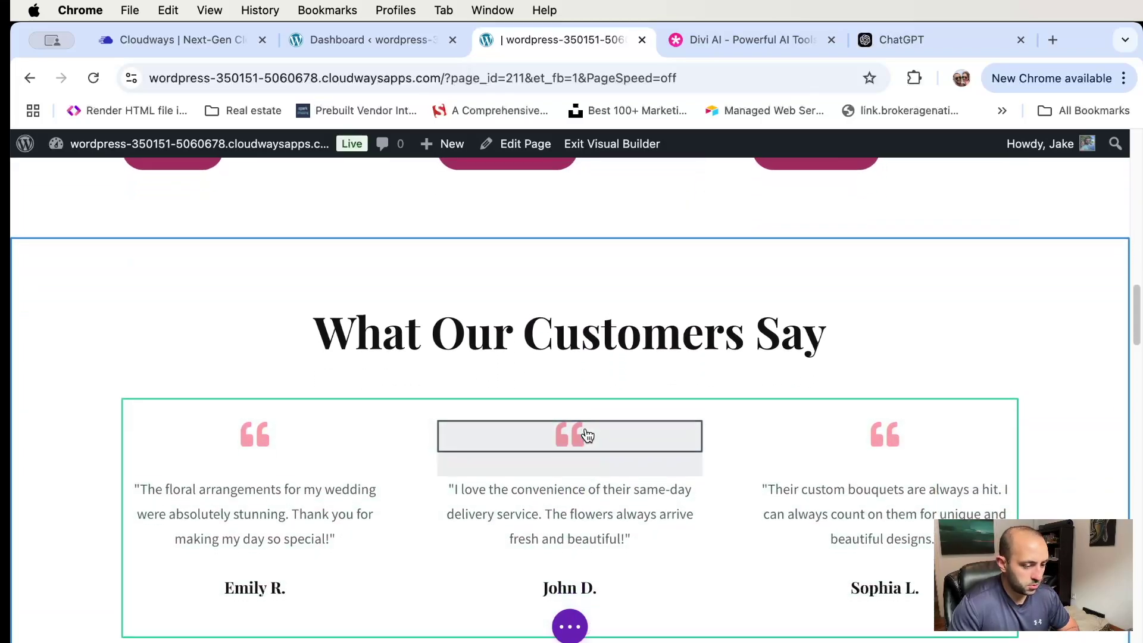
scroll(500, 333, "down", 6)
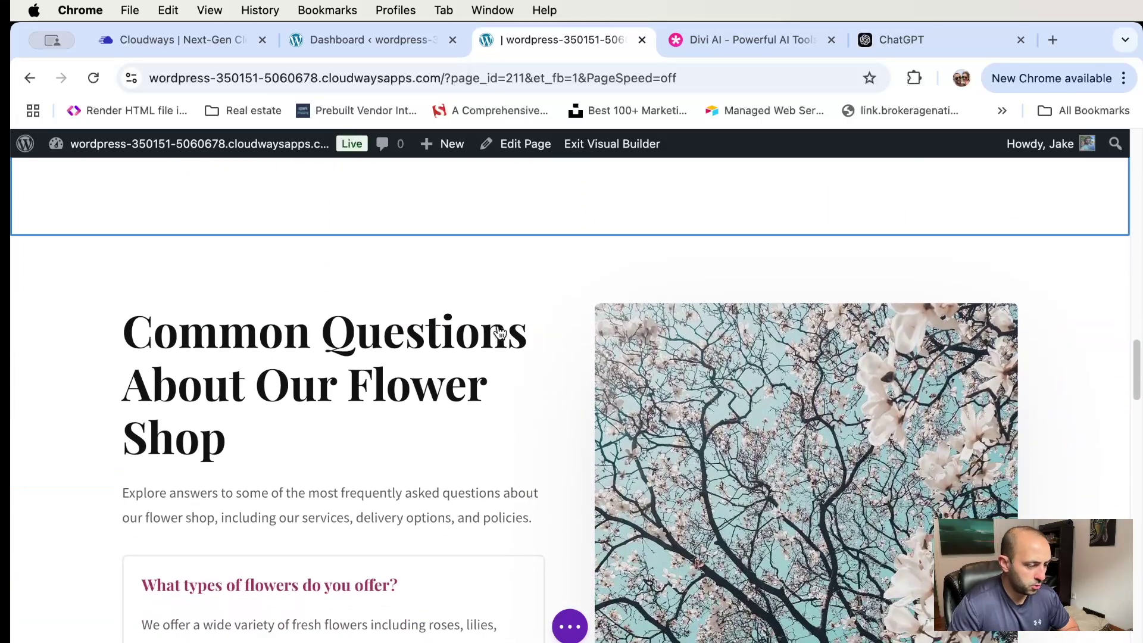
scroll(503, 456, "down", 3)
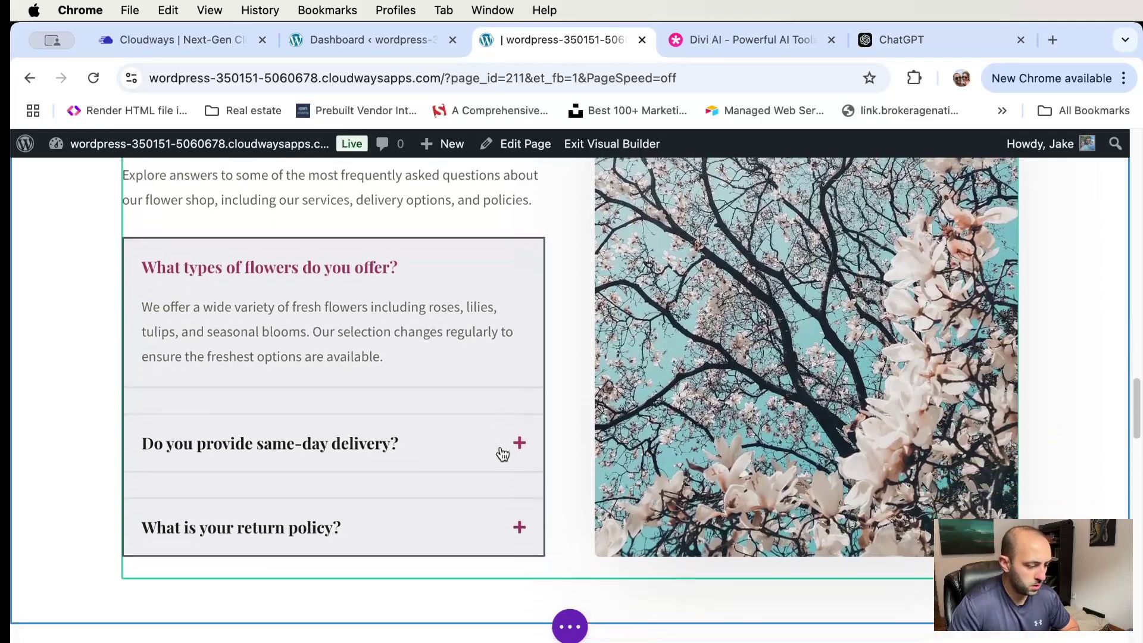
left_click(519, 443)
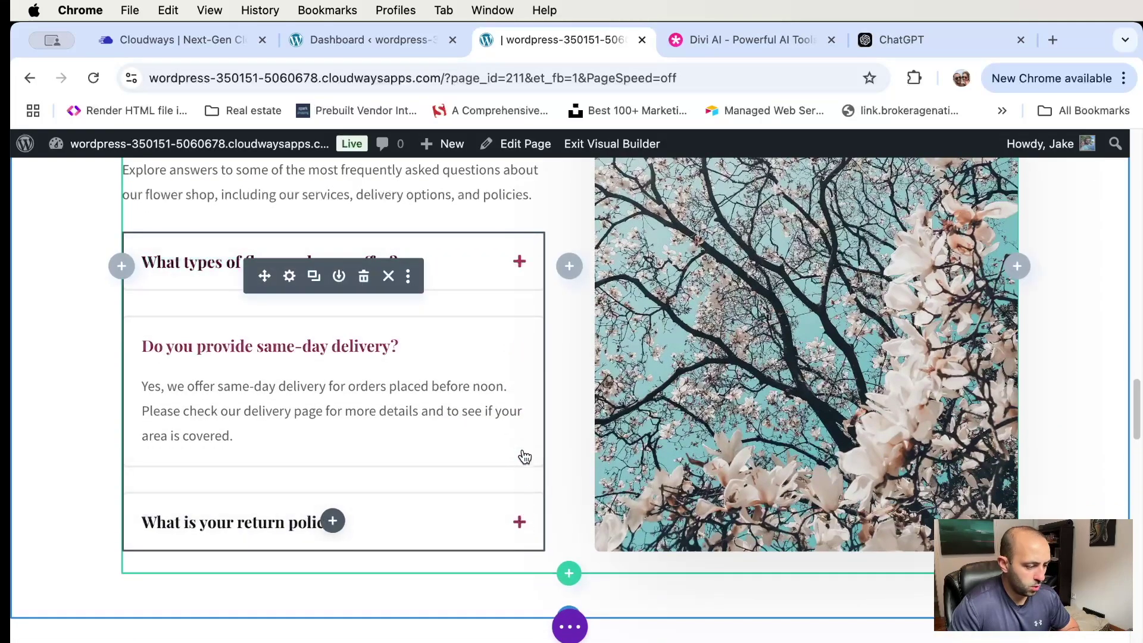
left_click(520, 521)
scroll(492, 398, "down", 8)
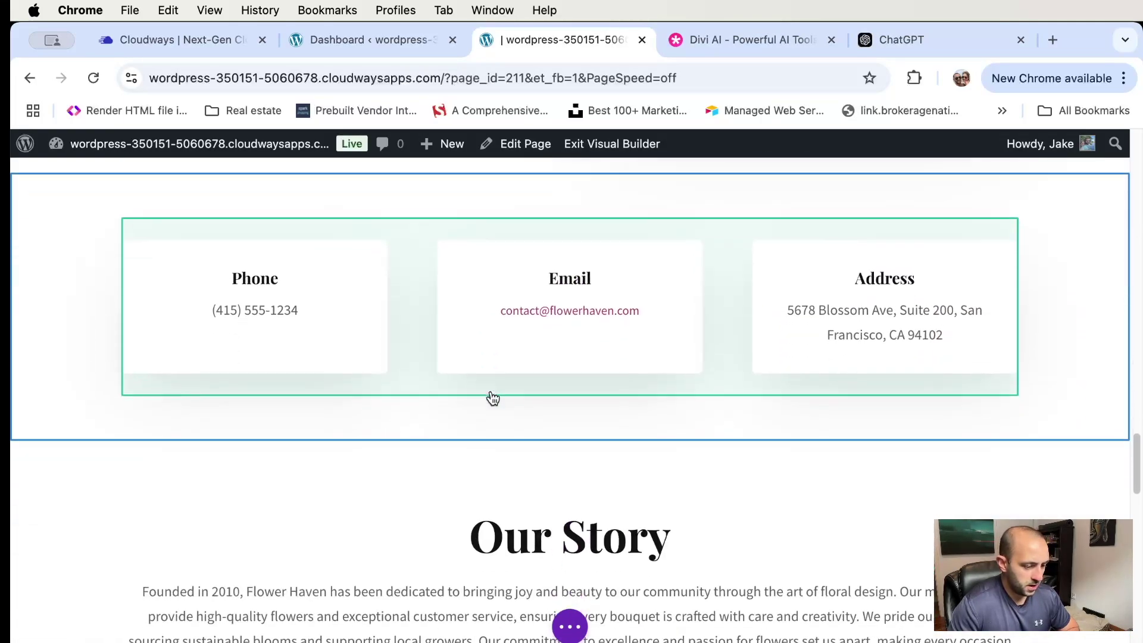
Examine the contact details, Our Story and bouquet call-to-action sections, and return to the floral services
scroll(493, 398, "down", 3)
scroll(493, 399, "up", 5)
scroll(493, 398, "down", 15)
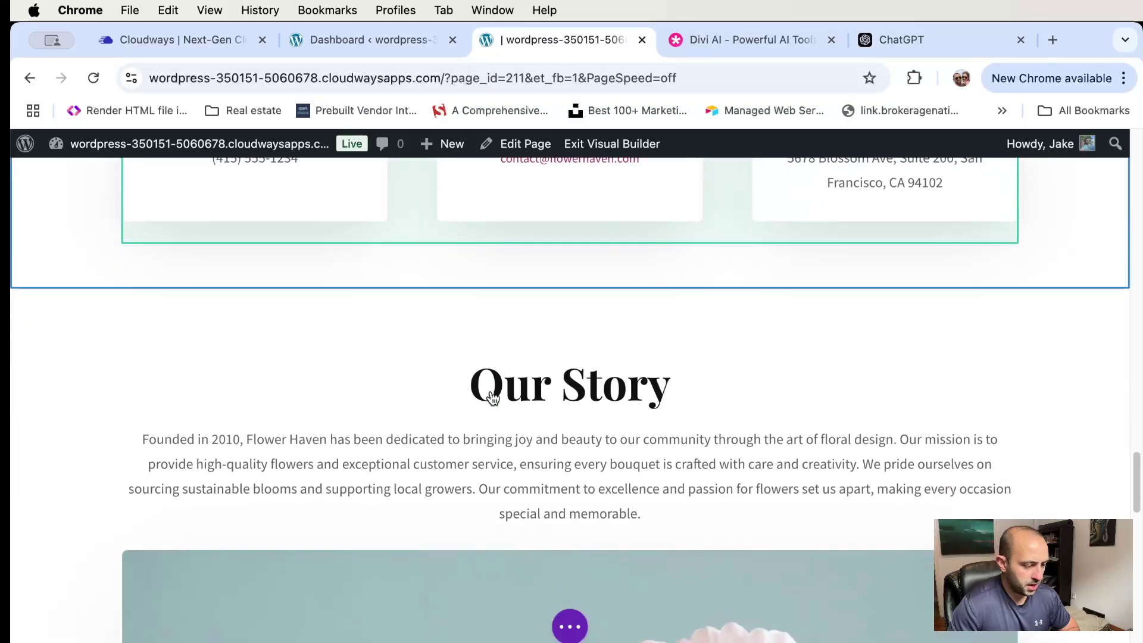
scroll(492, 398, "down", 10)
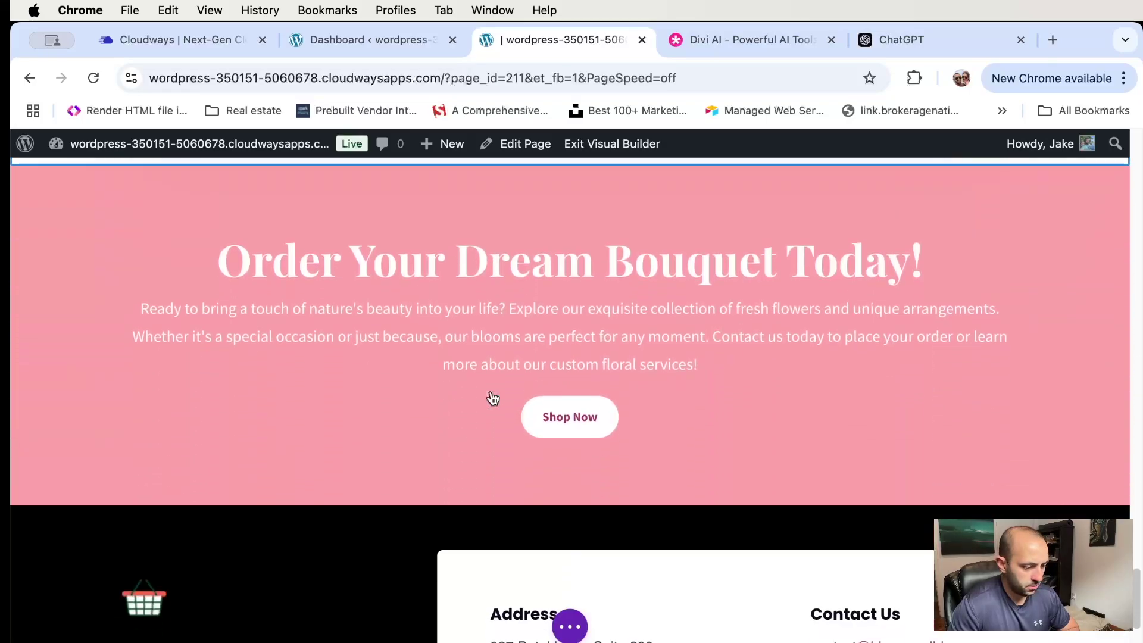
scroll(491, 397, "up", 20)
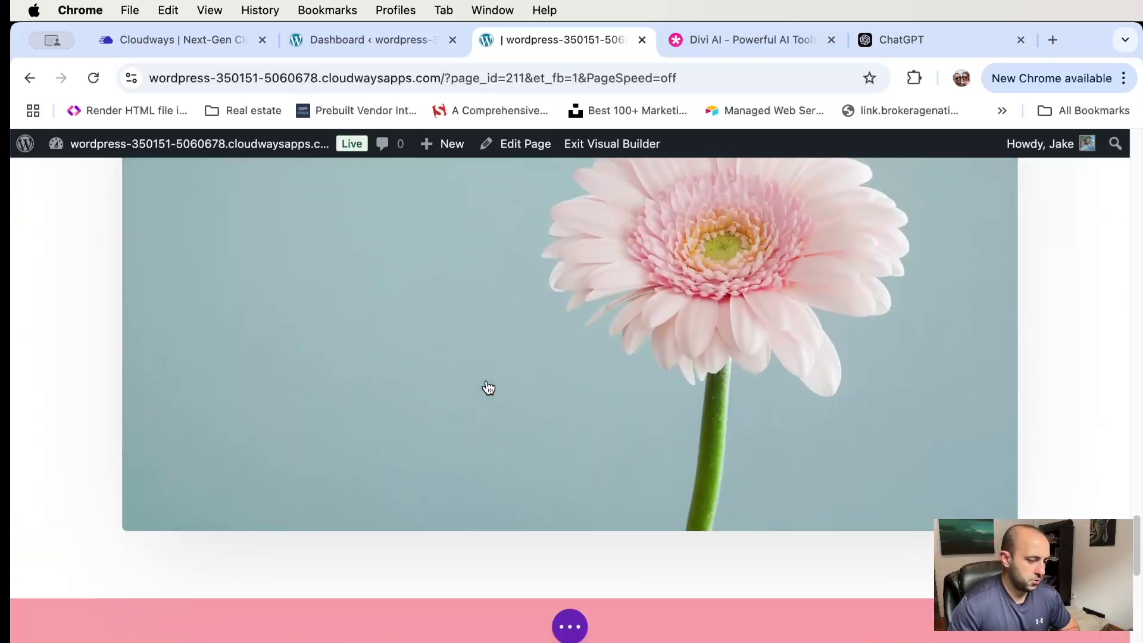
scroll(496, 377, "up", 15)
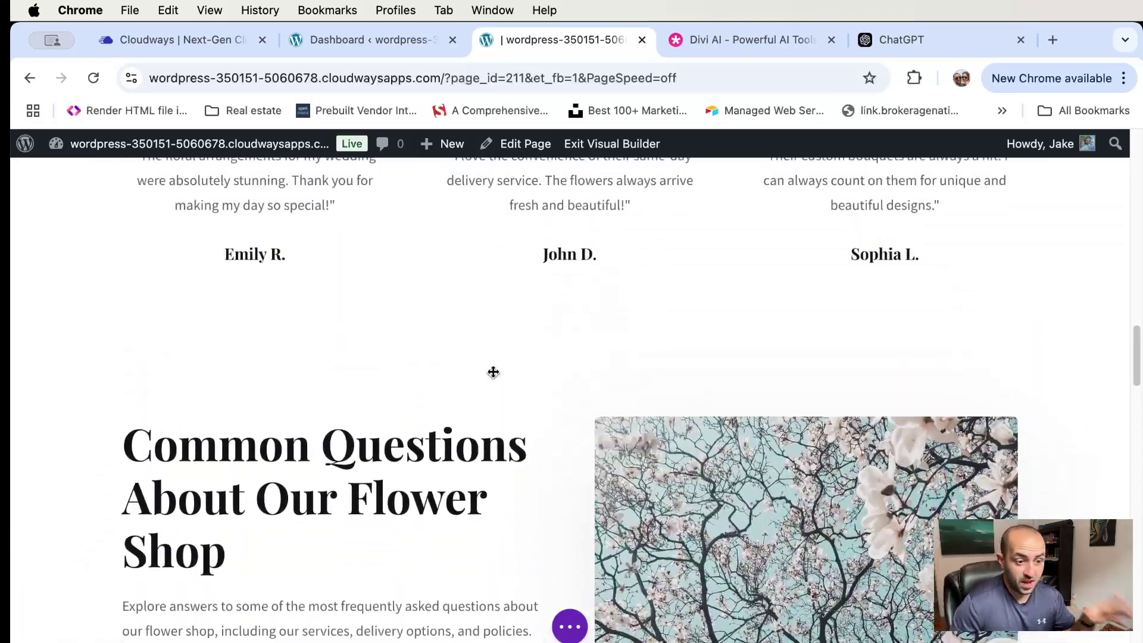
scroll(496, 378, "up", 10)
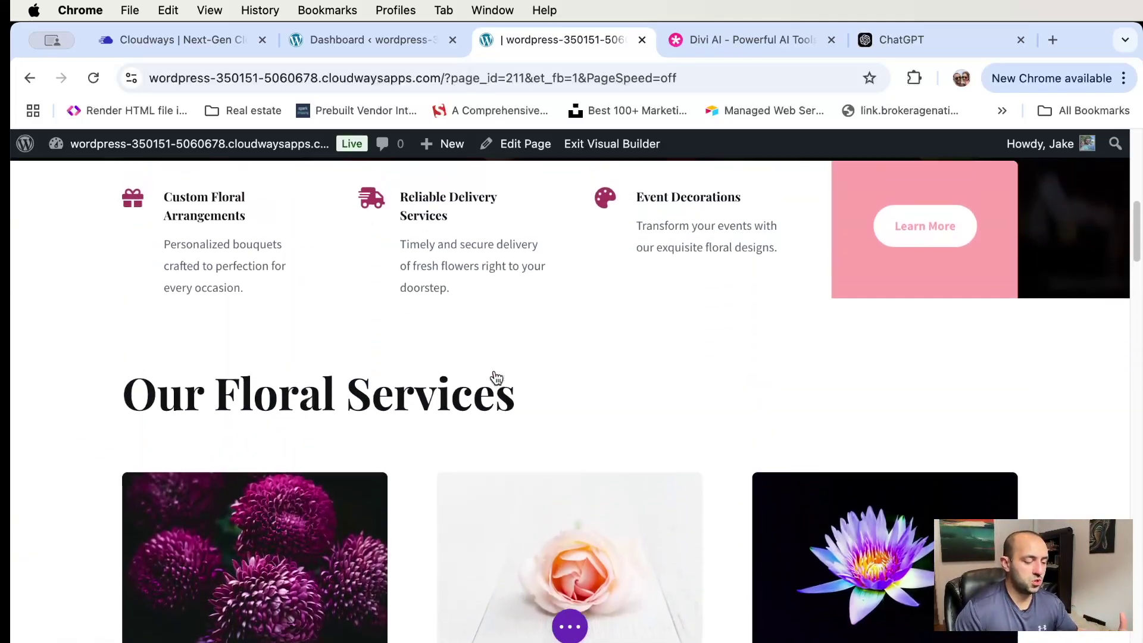
Look over the hero's service highlights and the Our Floral Services section
scroll(496, 377, "down", 2)
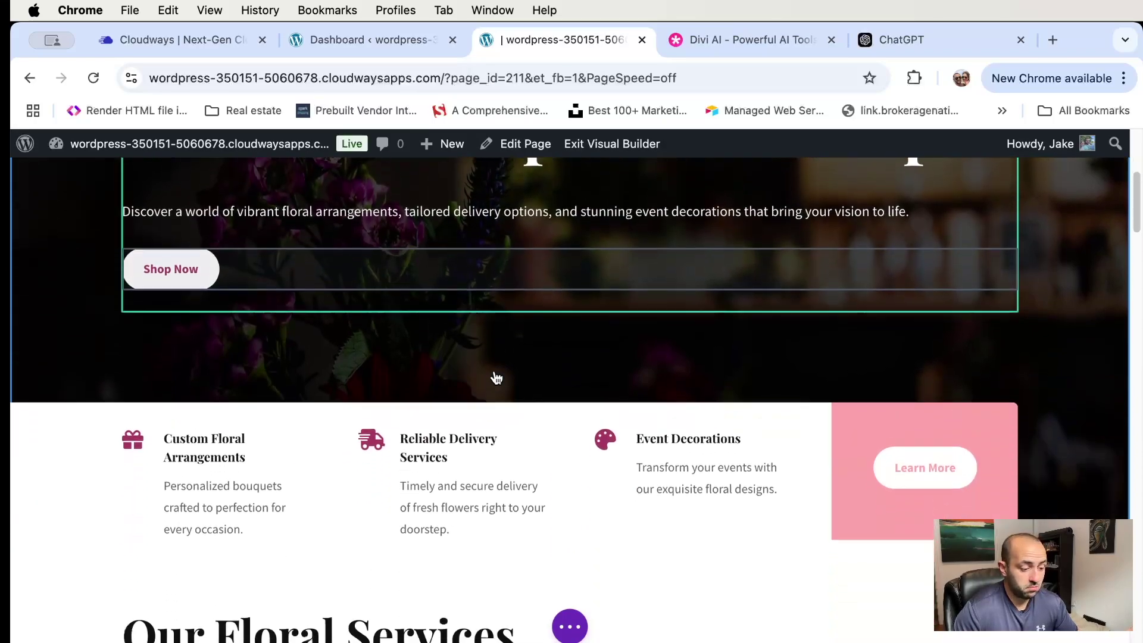
scroll(497, 377, "up", 1)
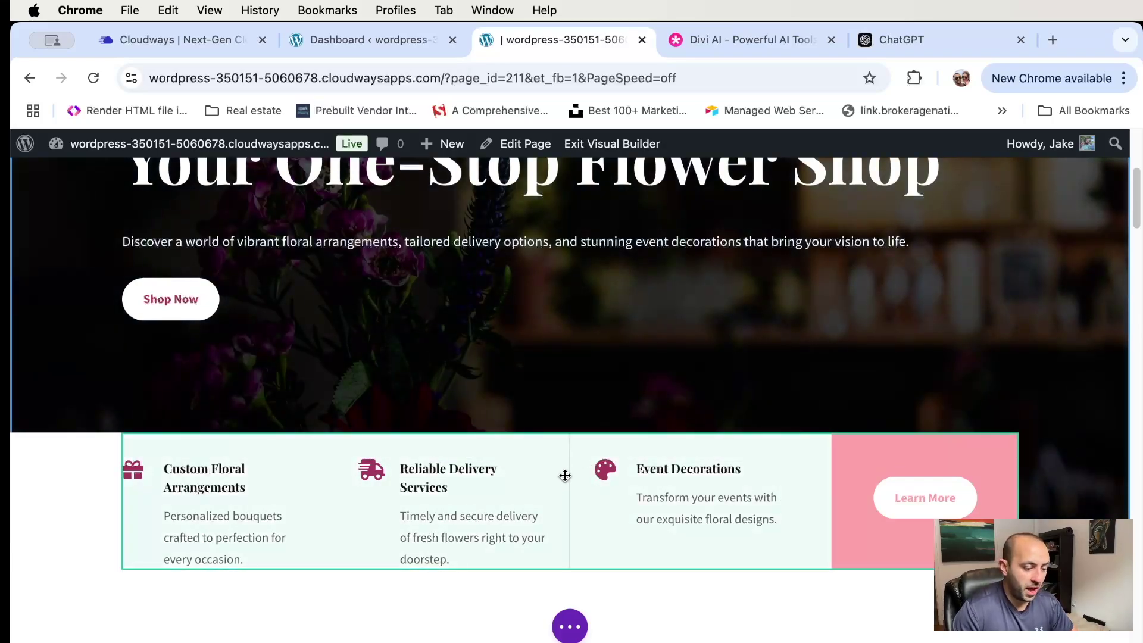
scroll(565, 475, "down", 3)
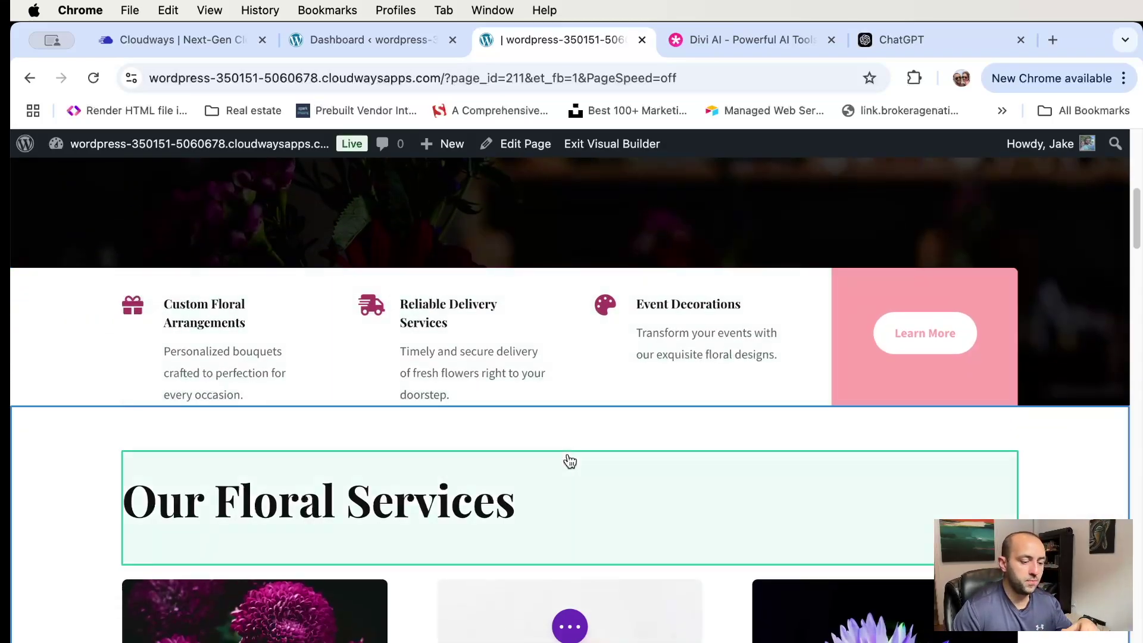
scroll(568, 462, "down", 2)
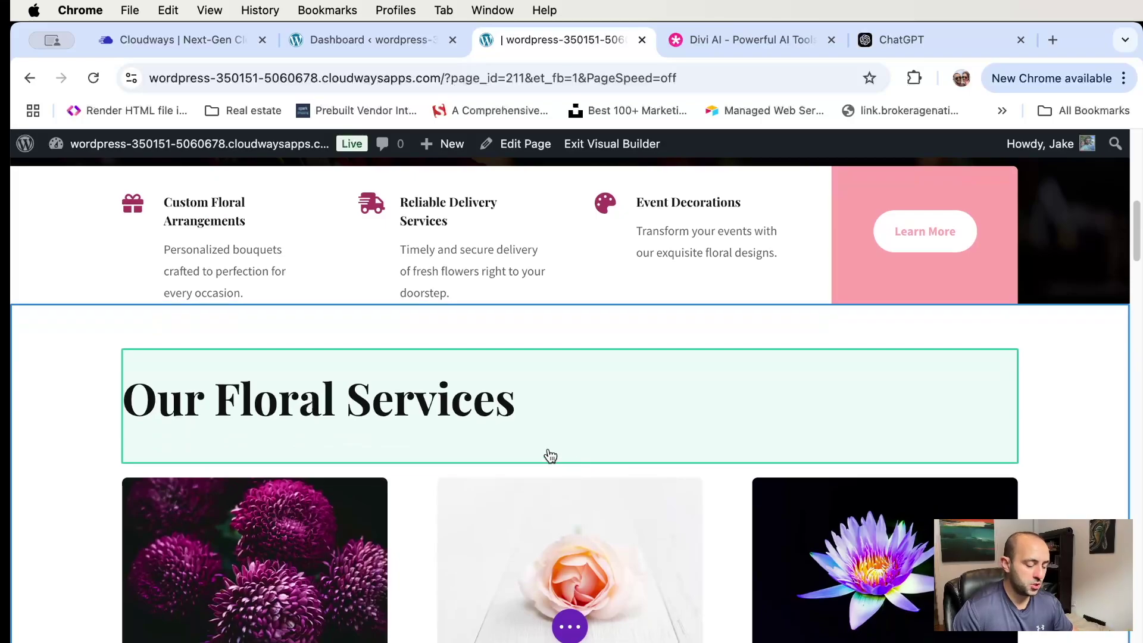
scroll(1033, 298, "up", 10)
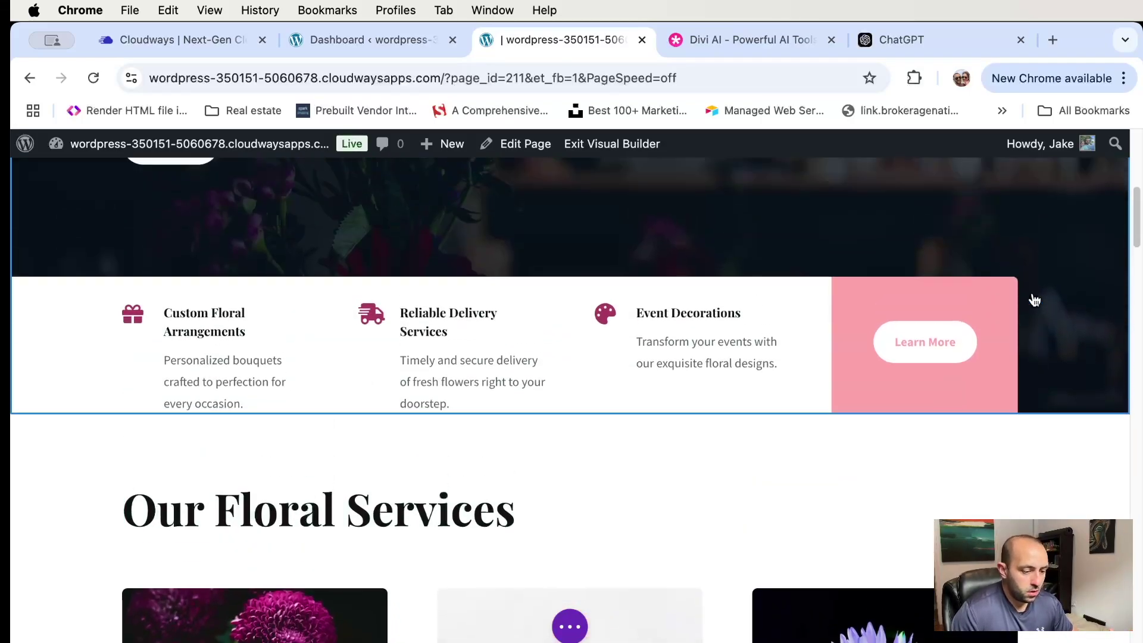
scroll(954, 303, "down", 10)
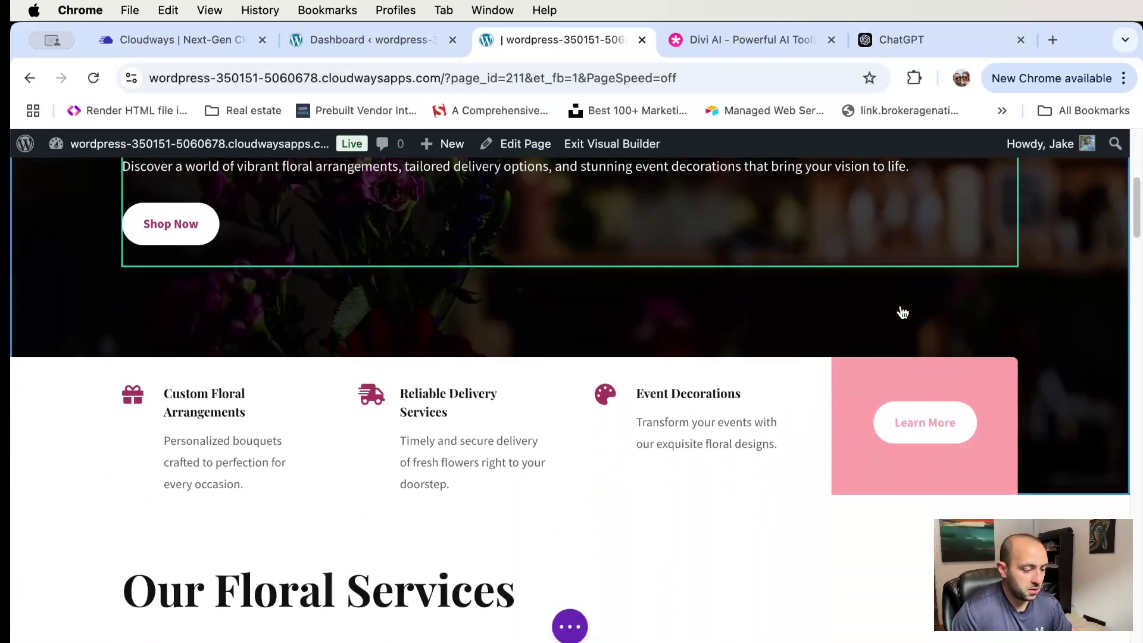
scroll(879, 310, "down", 2)
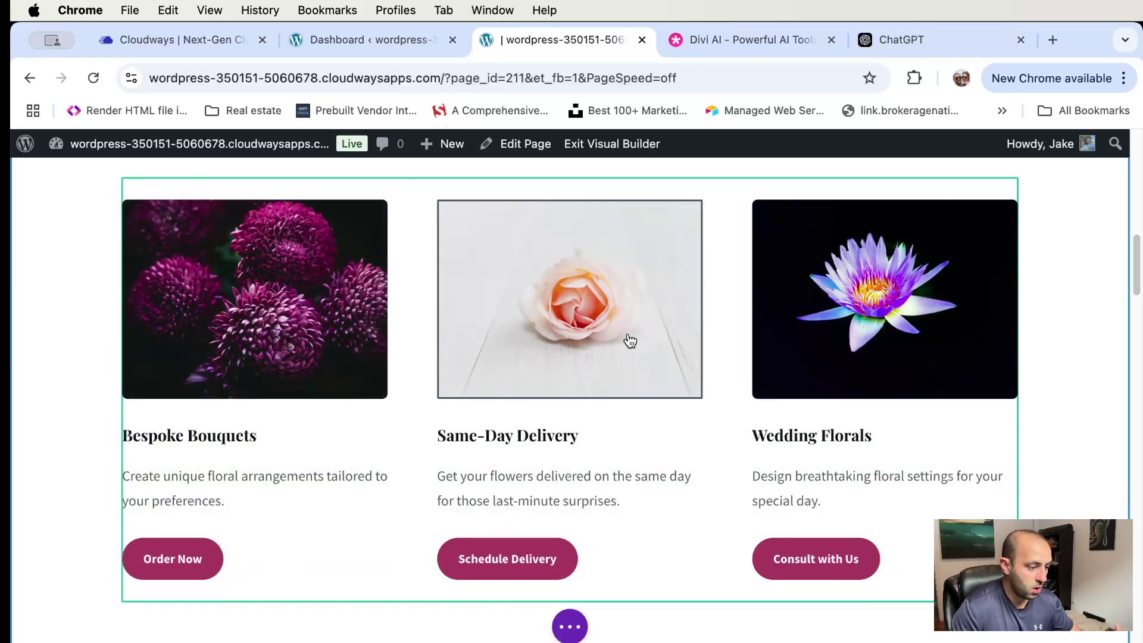
Replace the first testimonial under What Our Customers Say with "this is a testimonial from" followed by the customer's first name
scroll(627, 339, "down", 8)
scroll(648, 352, "down", 3)
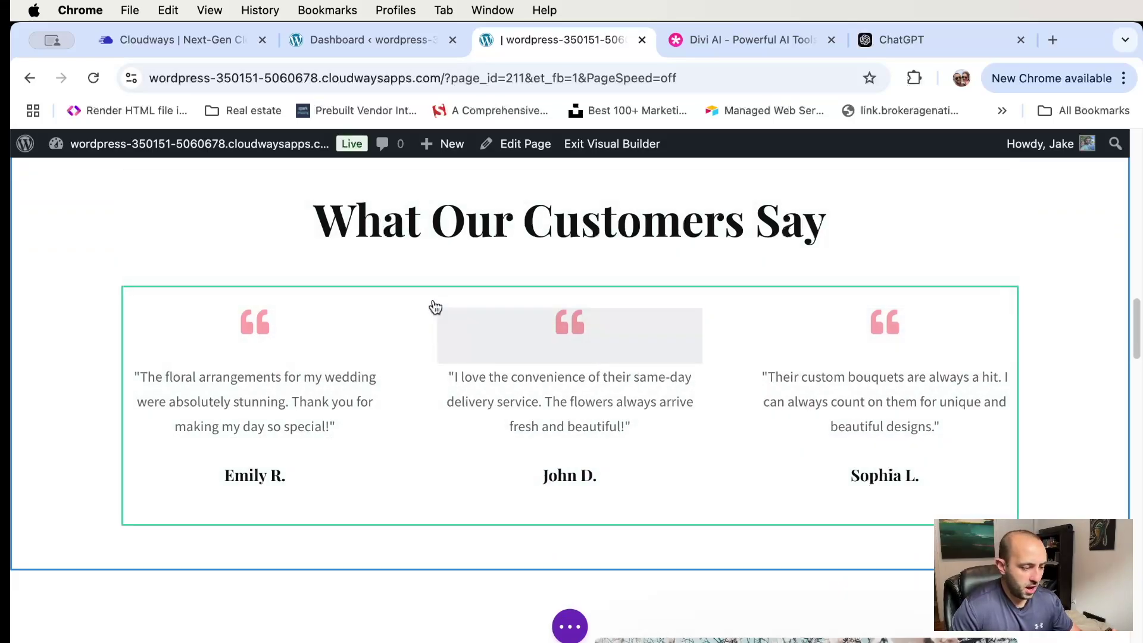
left_click(322, 426)
left_click_drag(350, 426, 139, 376)
type("xj")
key("BackSpace")
type("this is. an")
key("BackSpace")
key("BackSpace")
key("BackSpace")
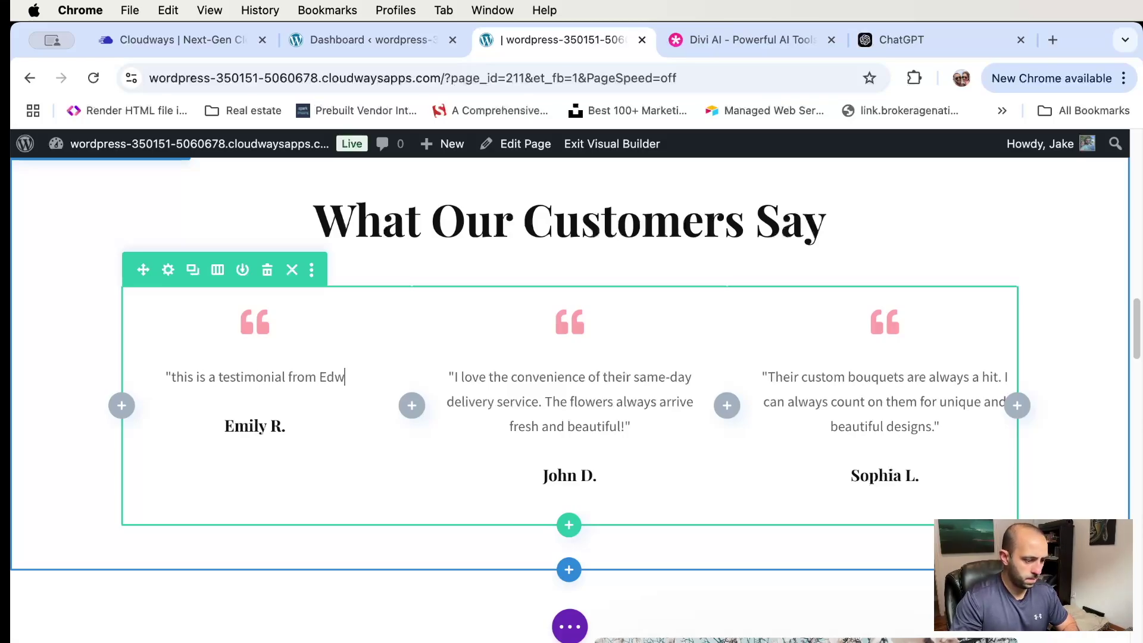
Review the customized services page from the hero through the four service columns, testimonials and restyled FAQ section
scroll(675, 293, "up", 15)
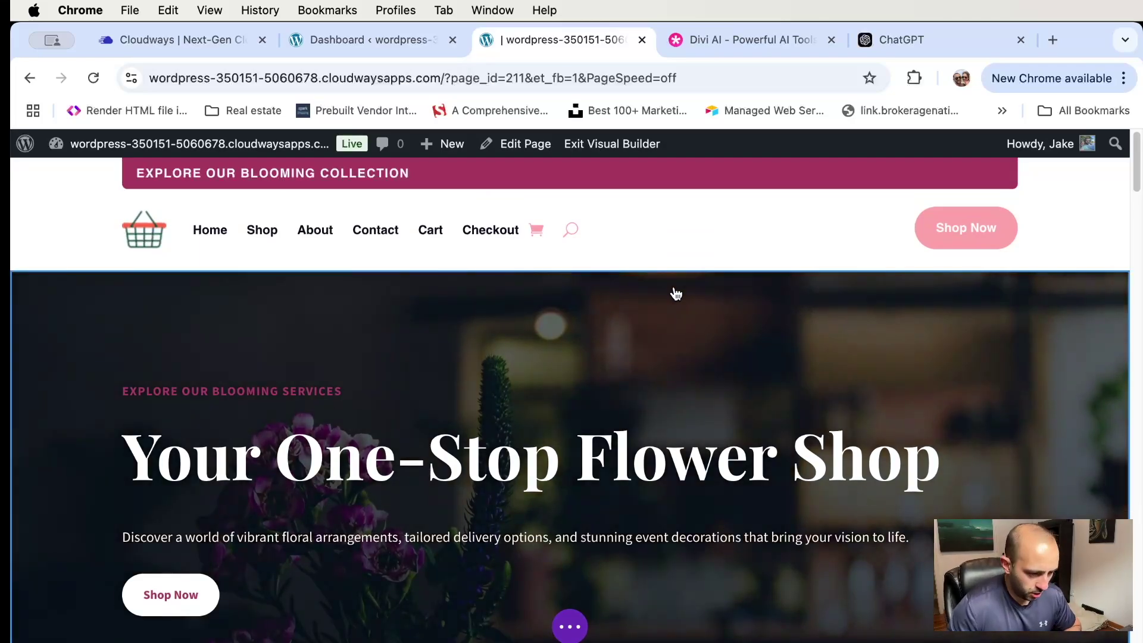
scroll(676, 293, "down", 7)
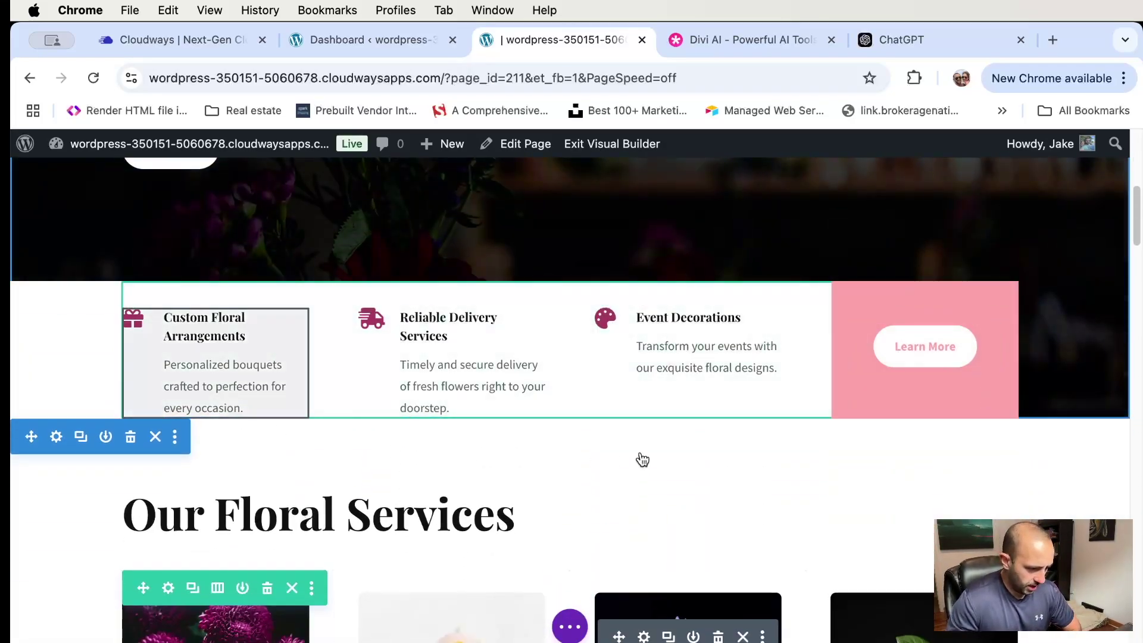
scroll(653, 449, "down", 4)
scroll(655, 447, "down", 7)
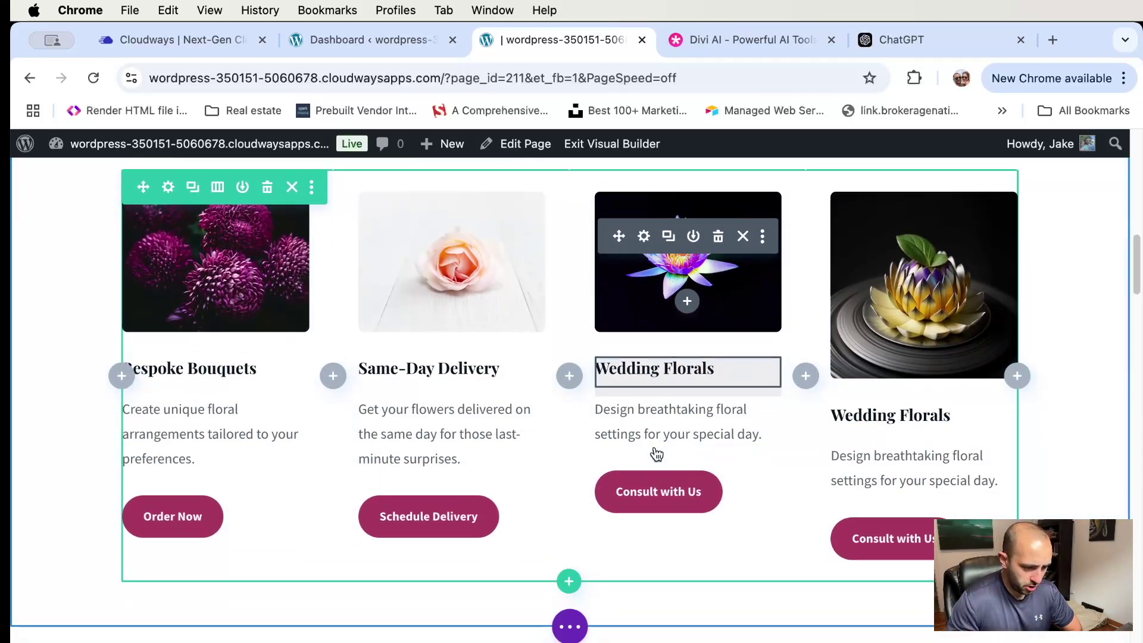
scroll(651, 447, "down", 7)
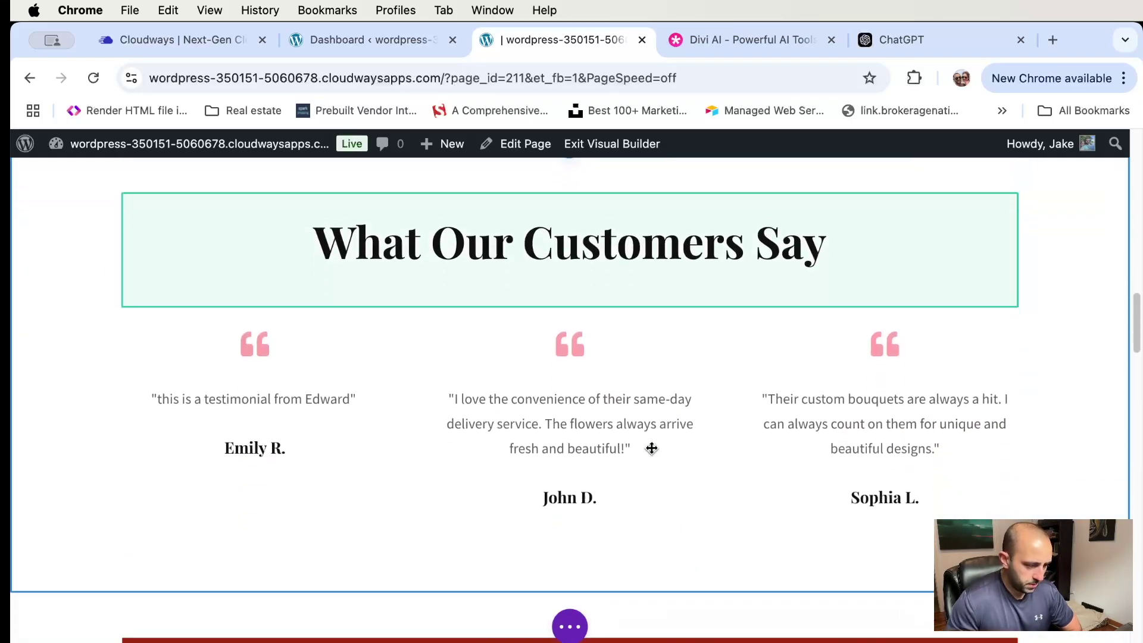
scroll(657, 388, "down", 4)
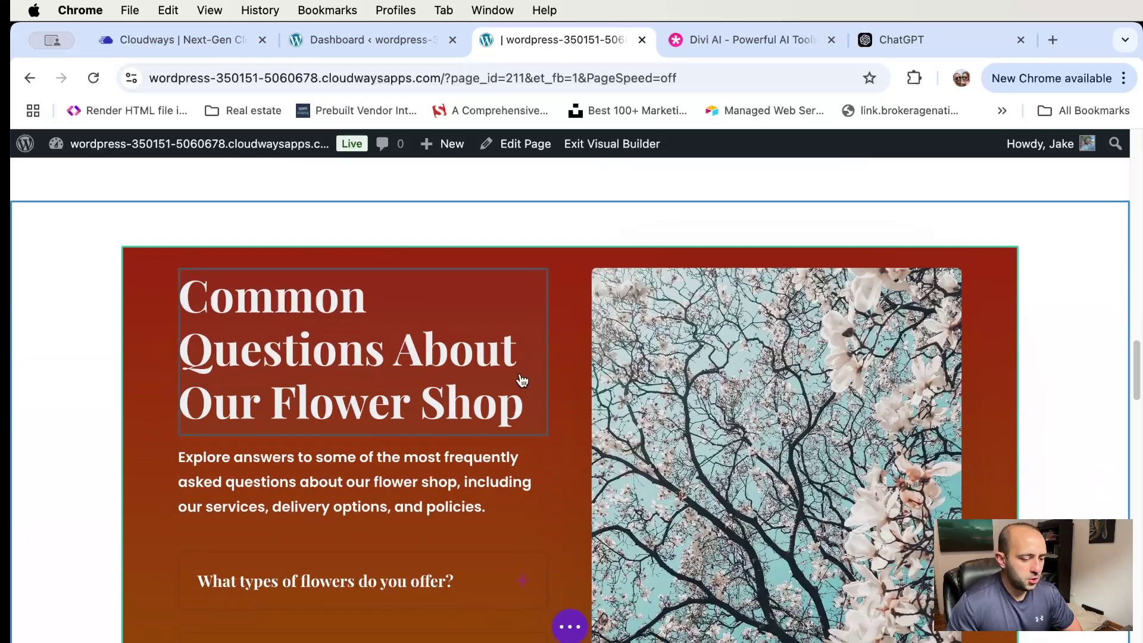
scroll(429, 439, "down", 3)
scroll(429, 439, "down", 8)
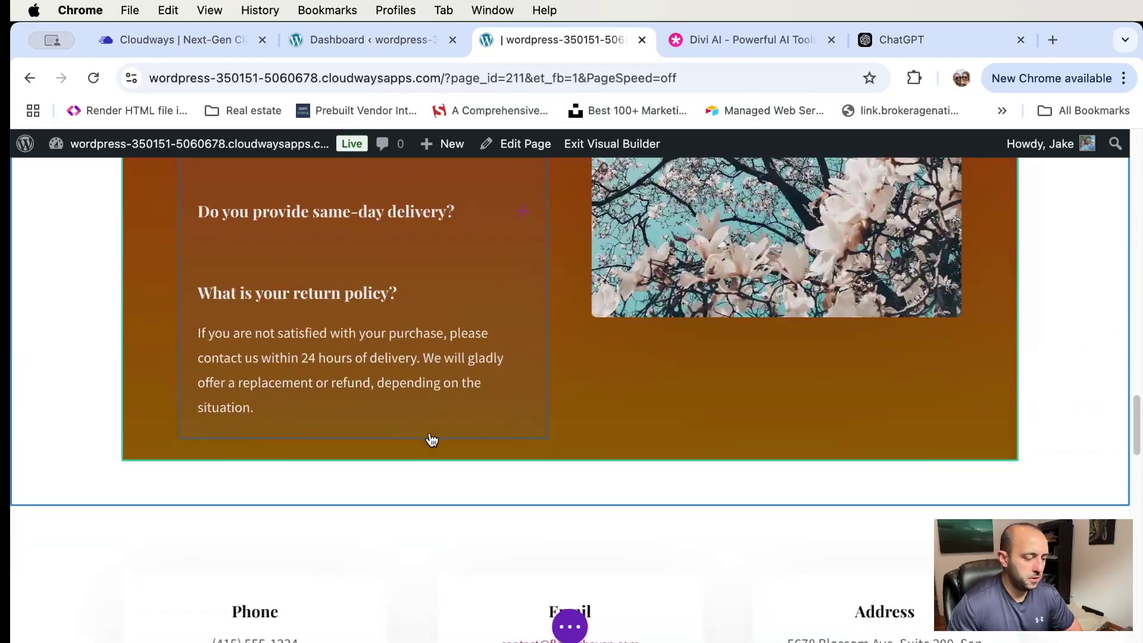
Review the Shop page from the hero and feature columns through Our Story, Get in Touch and the footer
scroll(431, 439, "down", 10)
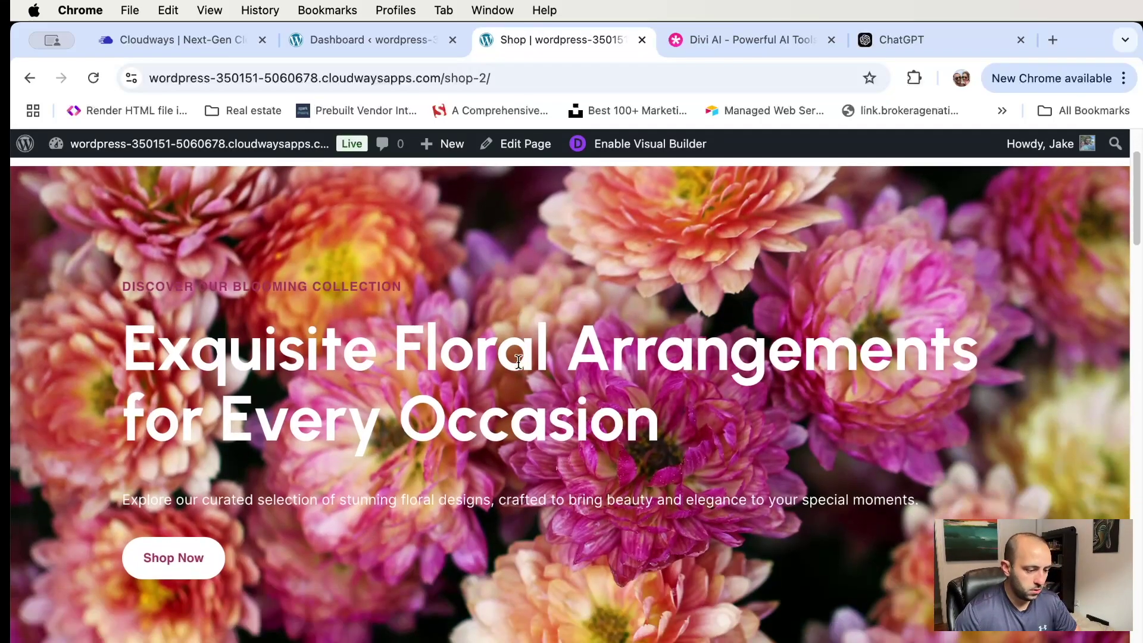
scroll(658, 338, "down", 8)
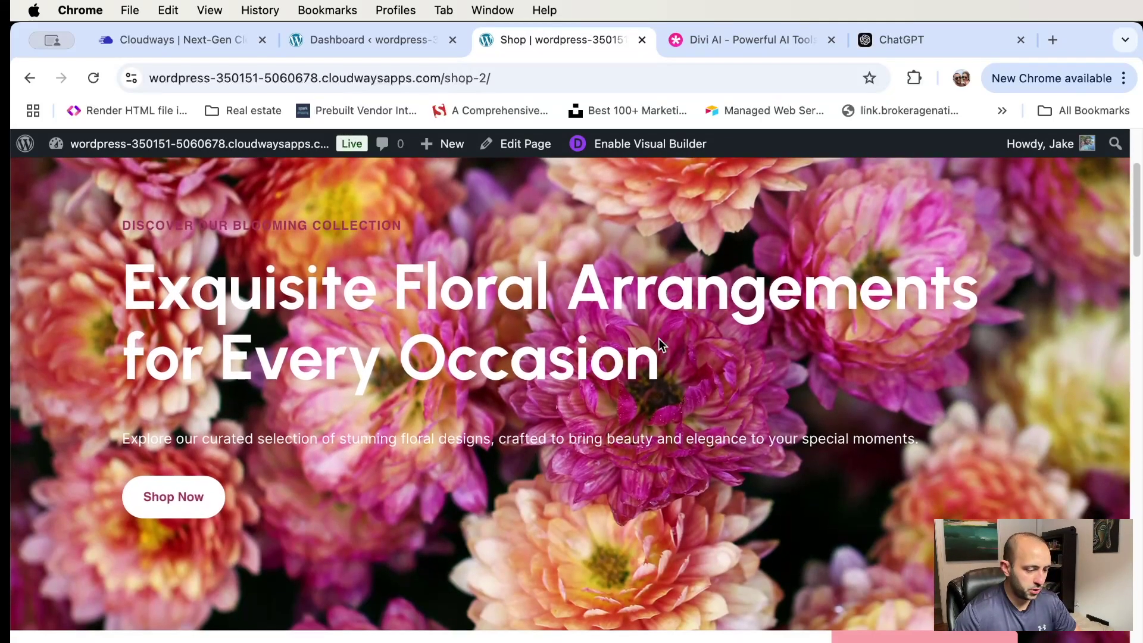
scroll(649, 338, "down", 12)
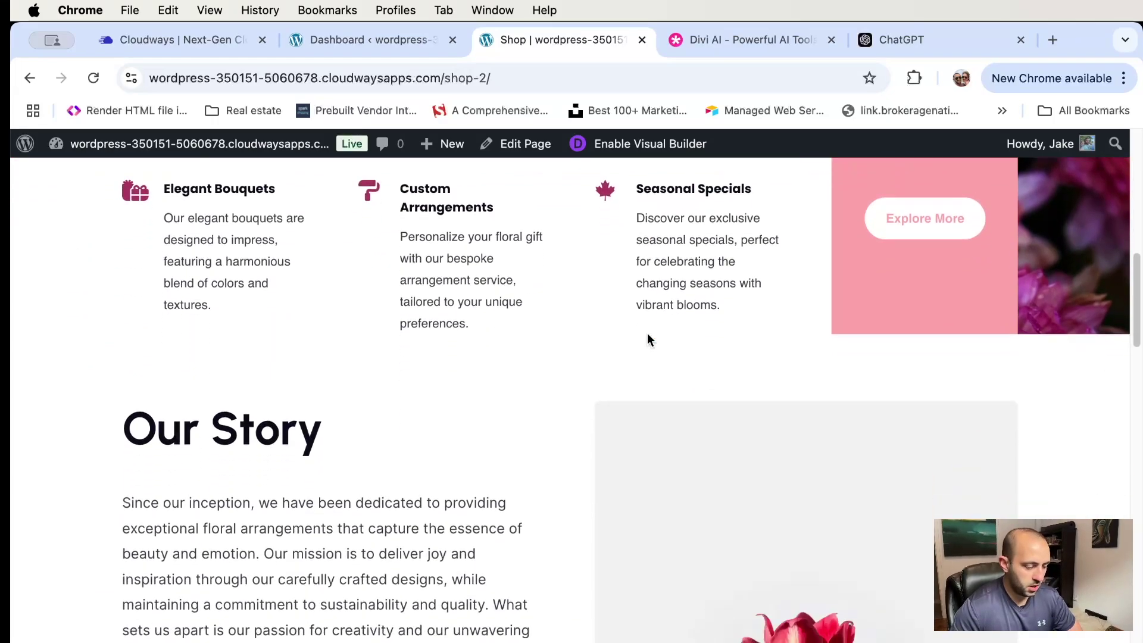
scroll(647, 339, "down", 13)
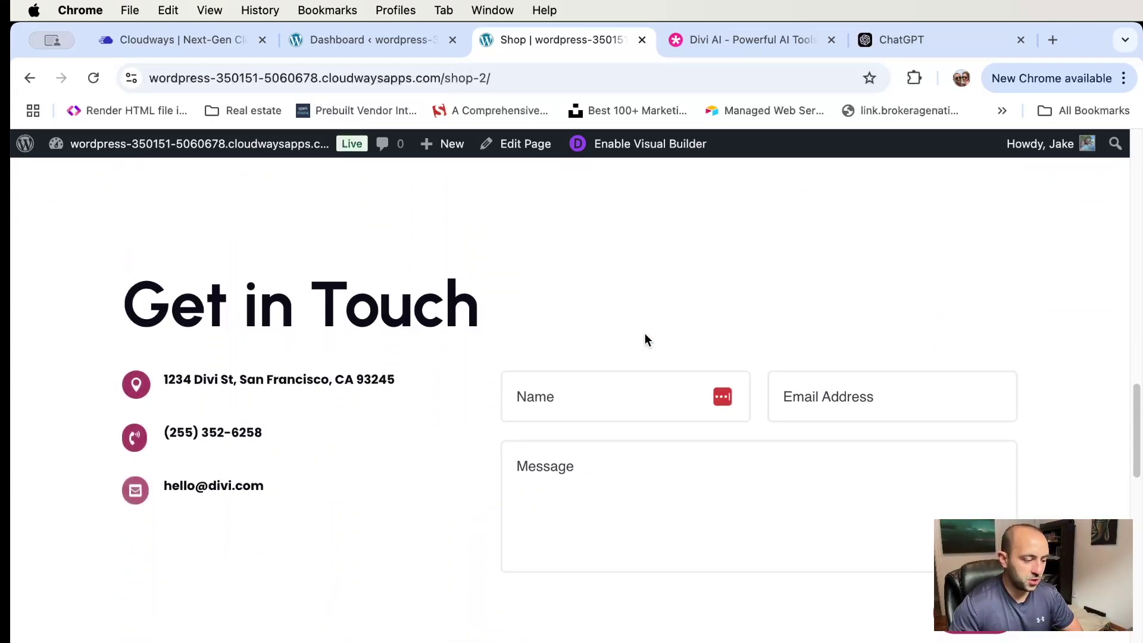
scroll(452, 325, "down", 6)
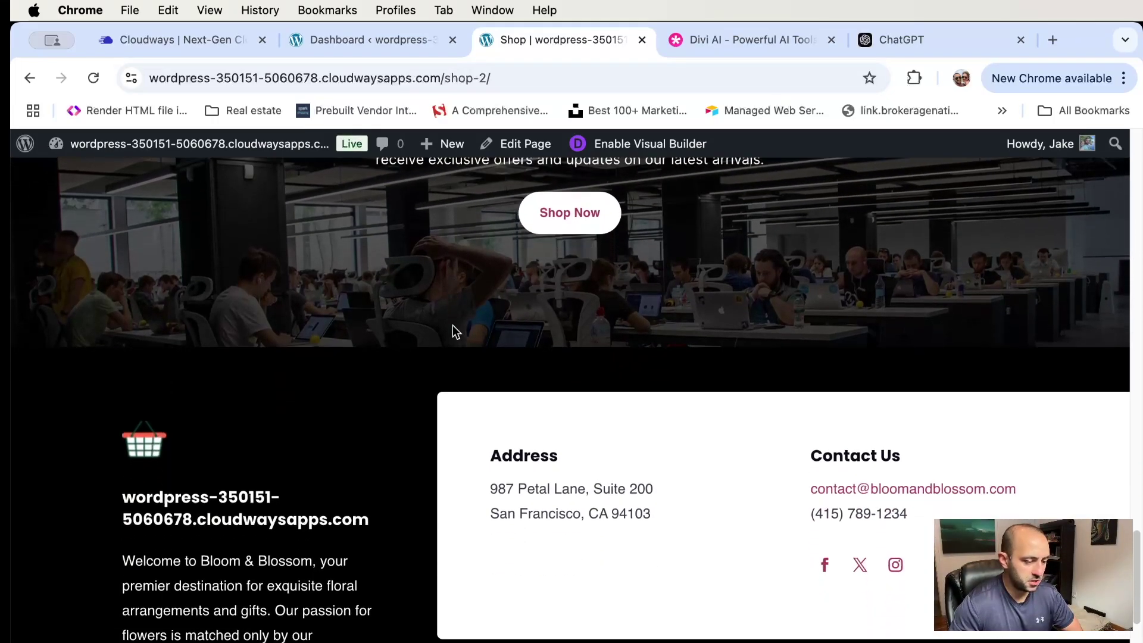
scroll(450, 268, "up", 20)
scroll(448, 274, "down", 8)
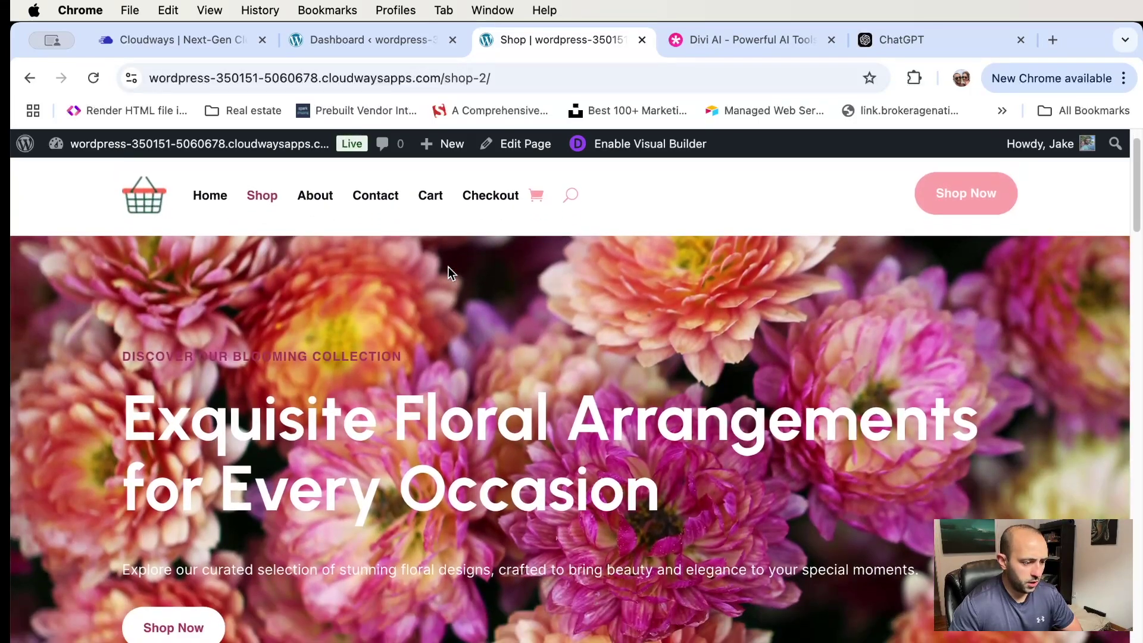
scroll(120, 271, "up", 2)
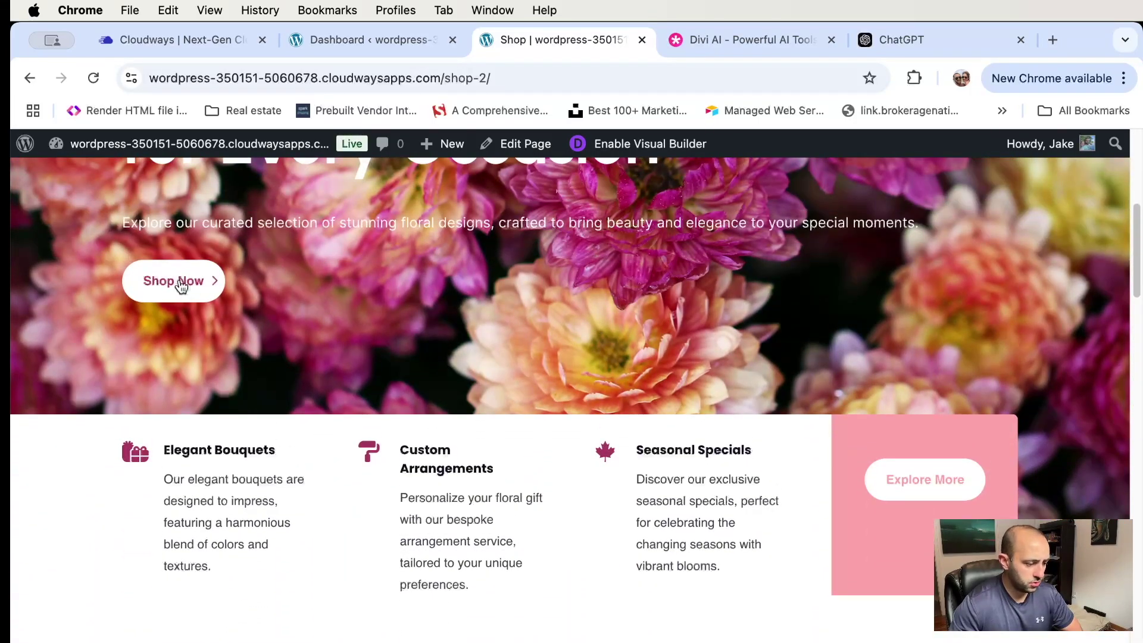
scroll(579, 301, "down", 15)
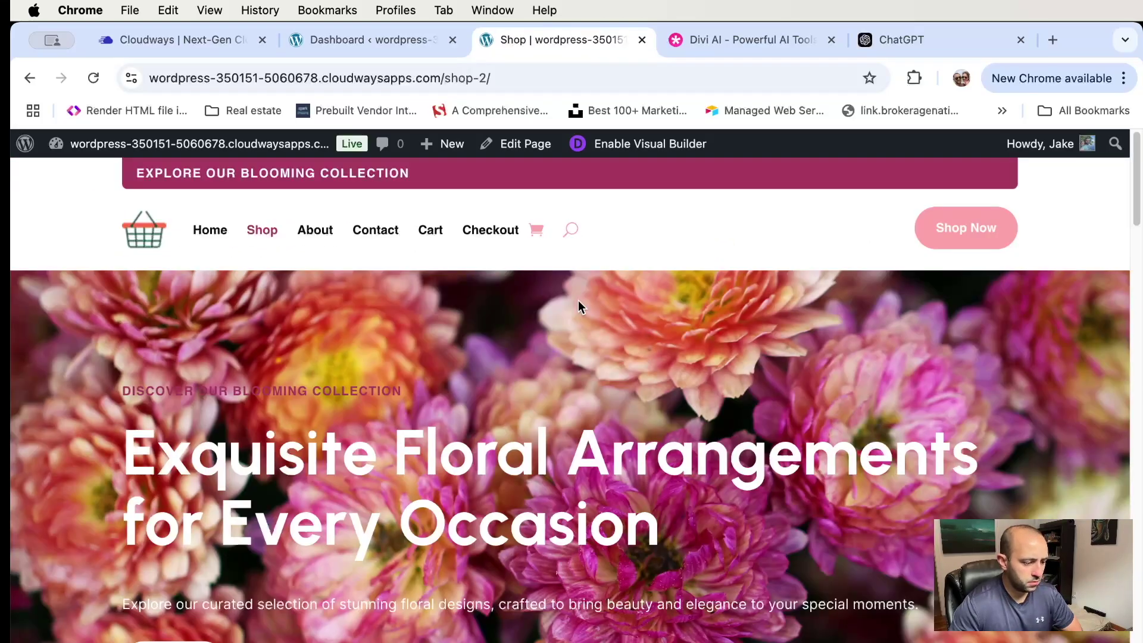
scroll(577, 300, "down", 15)
scroll(573, 299, "down", 10)
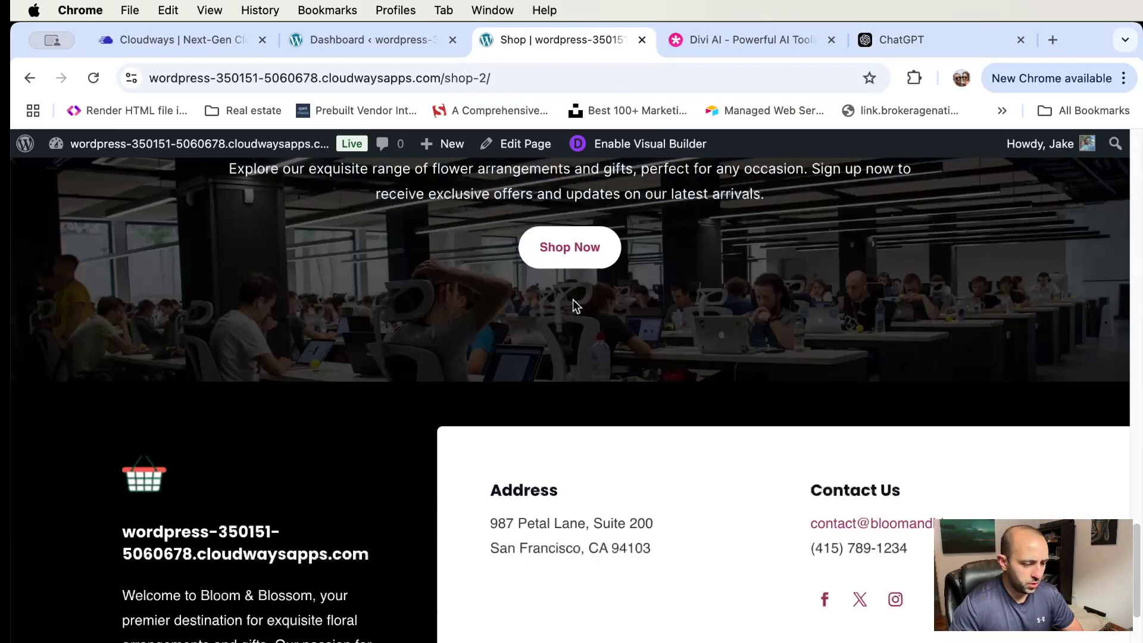
scroll(573, 299, "up", 5)
scroll(463, 365, "up", 20)
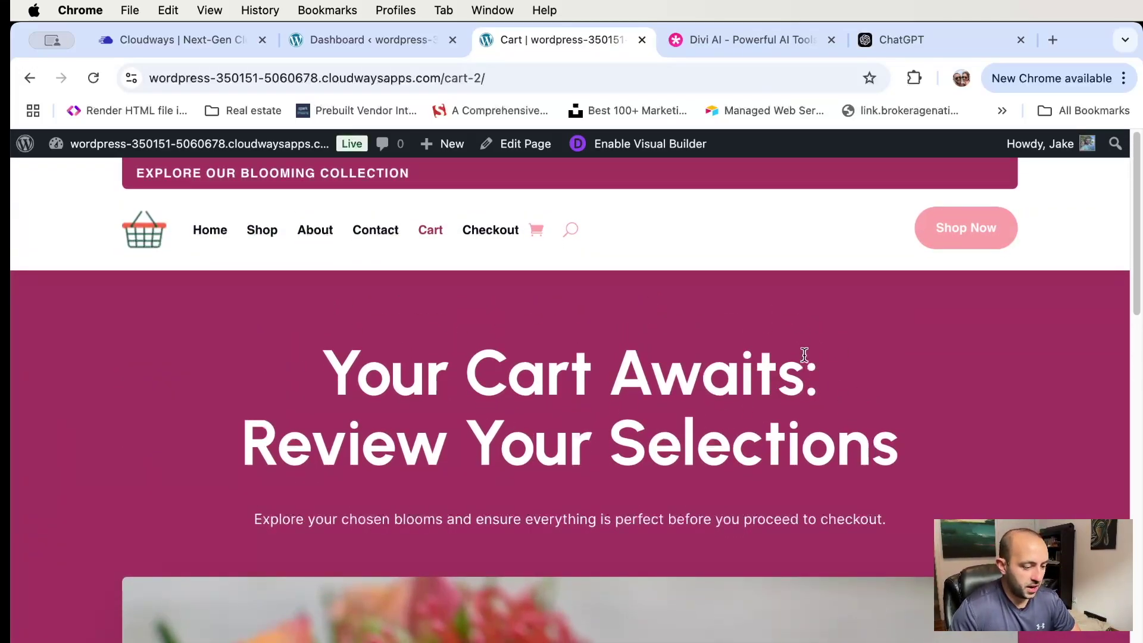
Look over the Cart page's heading, introductory text and bouquet image
scroll(760, 390, "down", 2)
scroll(831, 288, "down", 8)
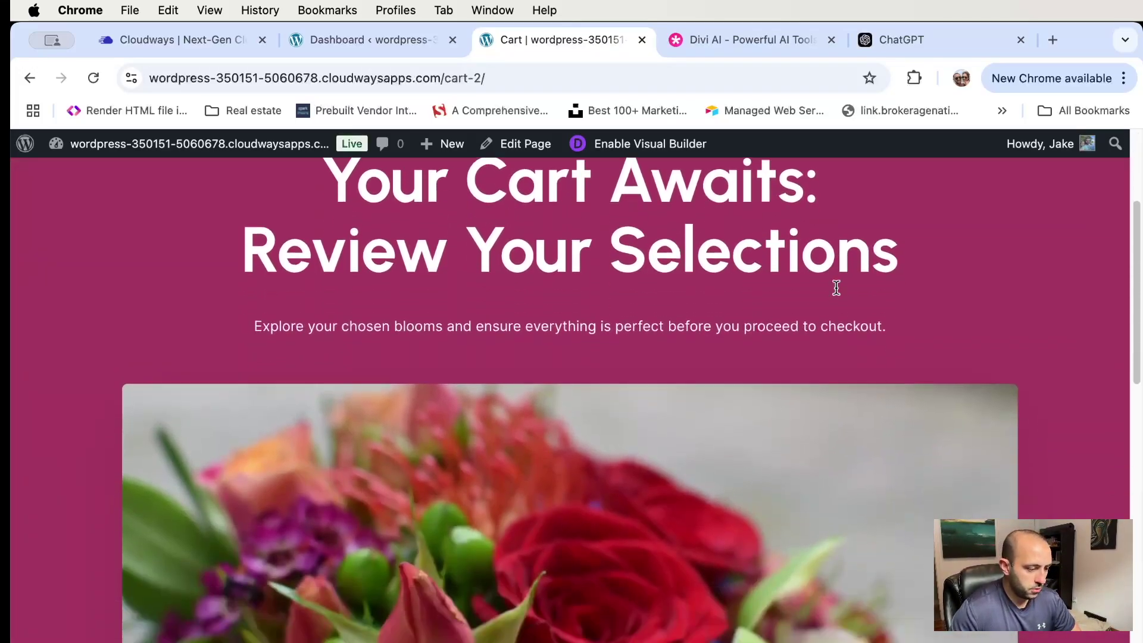
scroll(831, 287, "down", 2)
scroll(830, 288, "up", 10)
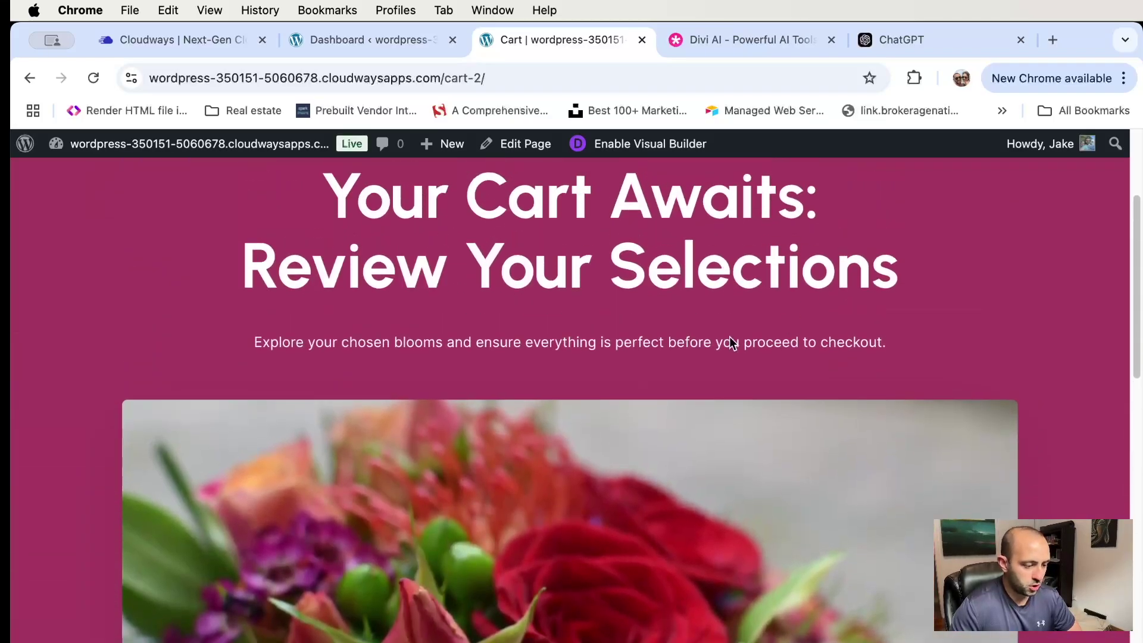
scroll(510, 387, "up", 3)
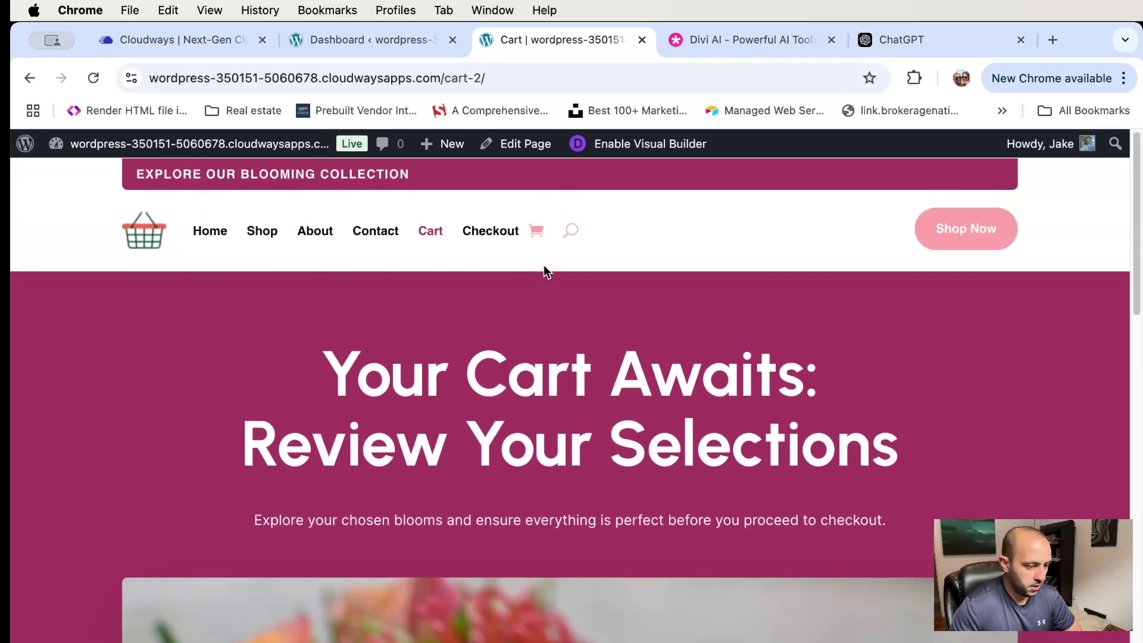
Create a new WooCommerce product titled "New Product 1"
mouse_move(465, 140)
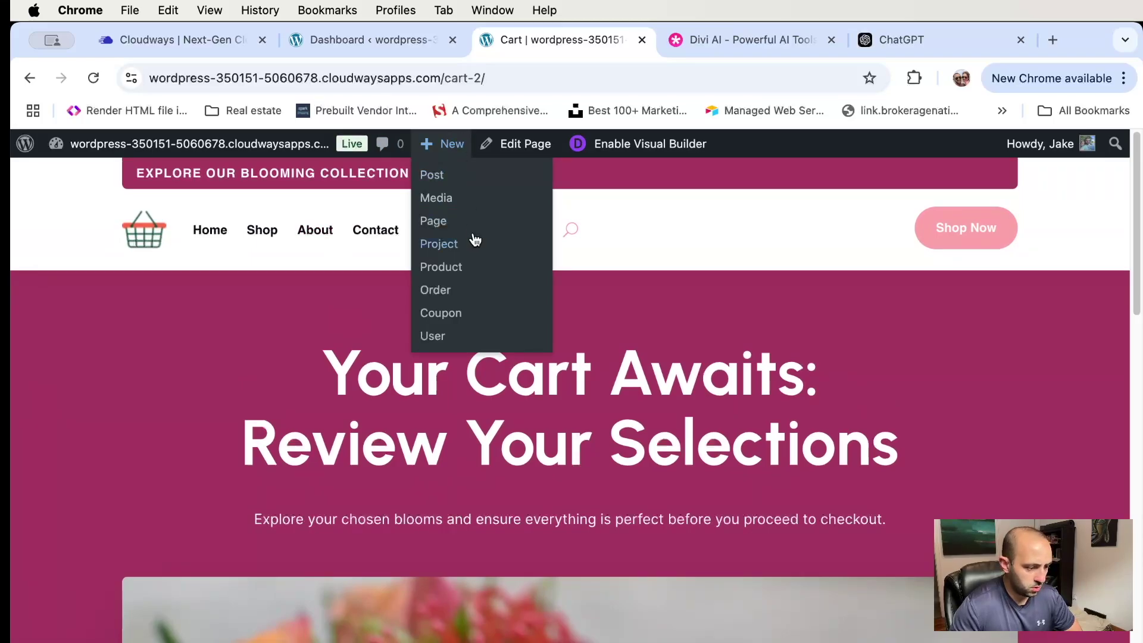
left_click(461, 279)
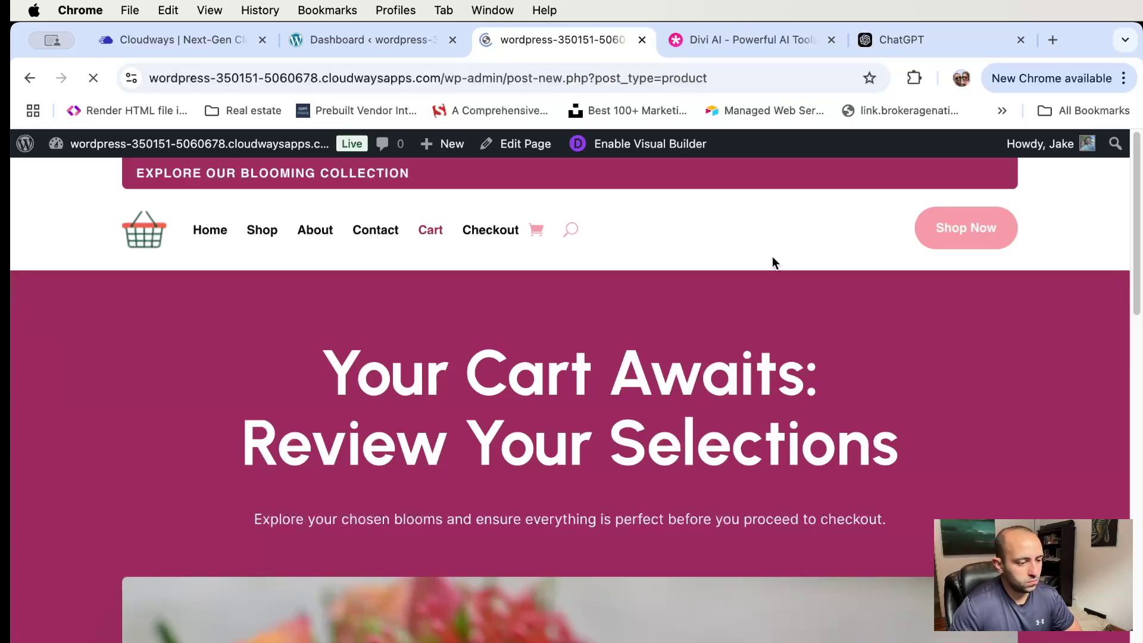
type("N")
key("BackSpace")
type("New Product 1")
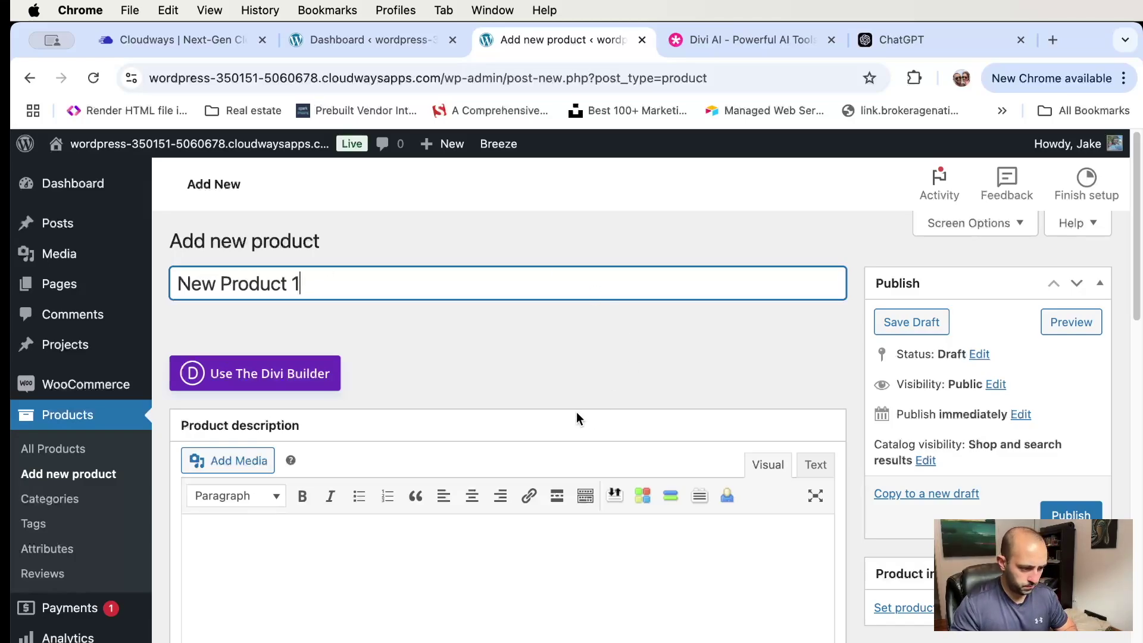
Set the product's regular price to $69.99 in the general product data
scroll(585, 411, "down", 3)
scroll(357, 351, "up", 2)
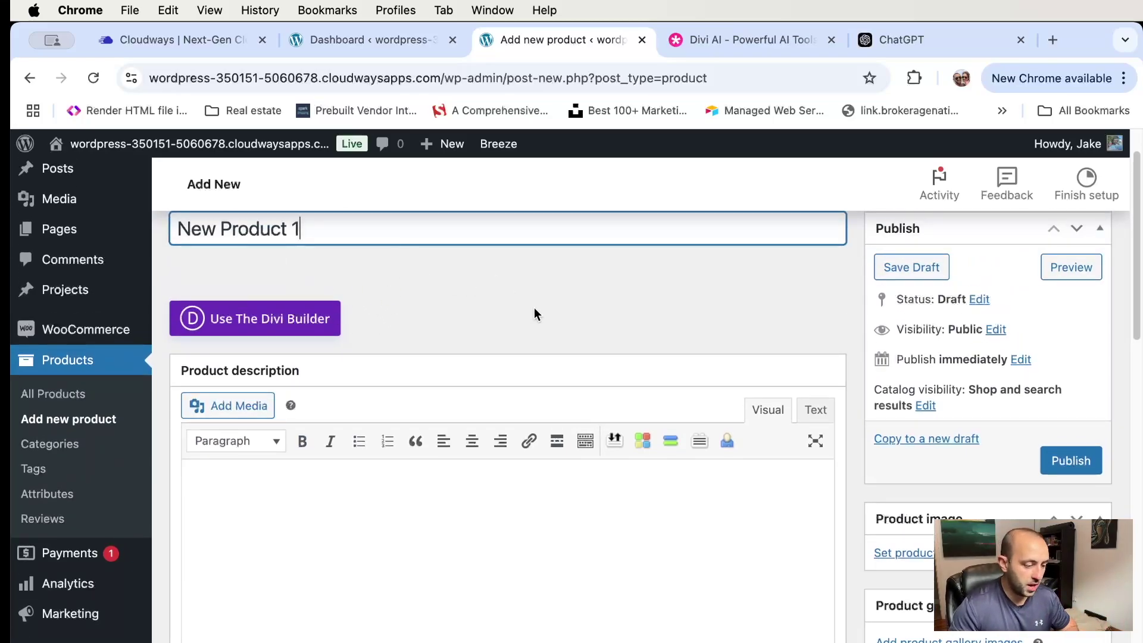
scroll(534, 309, "down", 5)
scroll(533, 313, "down", 5)
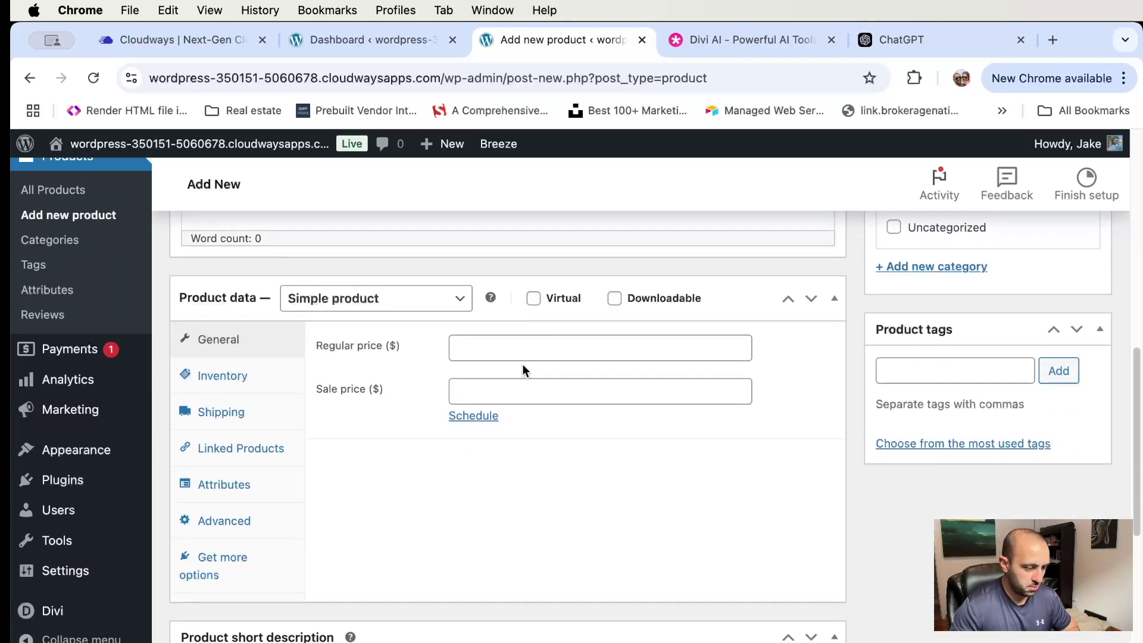
left_click(522, 352)
type("69.99")
left_click(804, 356)
Set the yellow and purple flower image on a black plate from the media library as the product image and publish the product
scroll(833, 337, "up", 2)
scroll(833, 338, "down", 7)
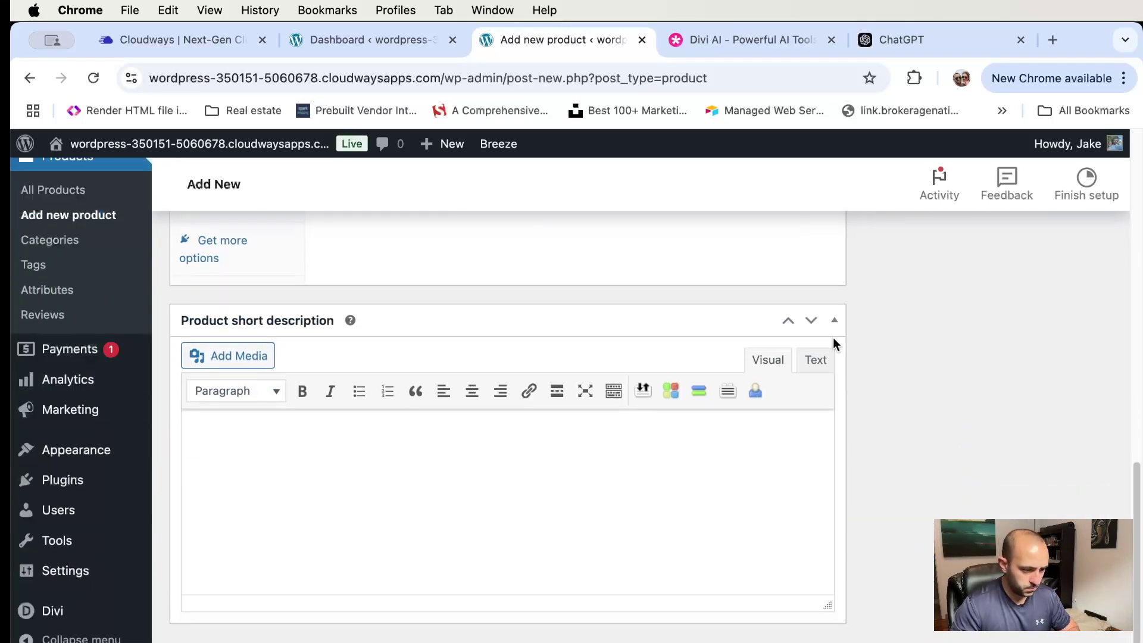
scroll(833, 337, "up", 10)
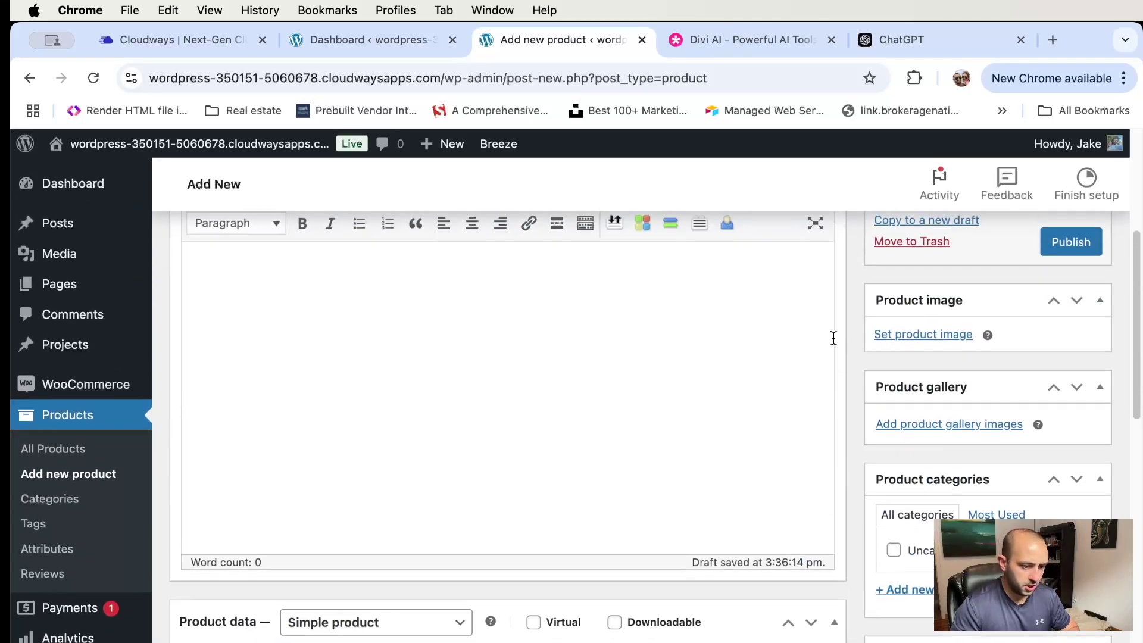
scroll(833, 338, "up", 1)
left_click(920, 357)
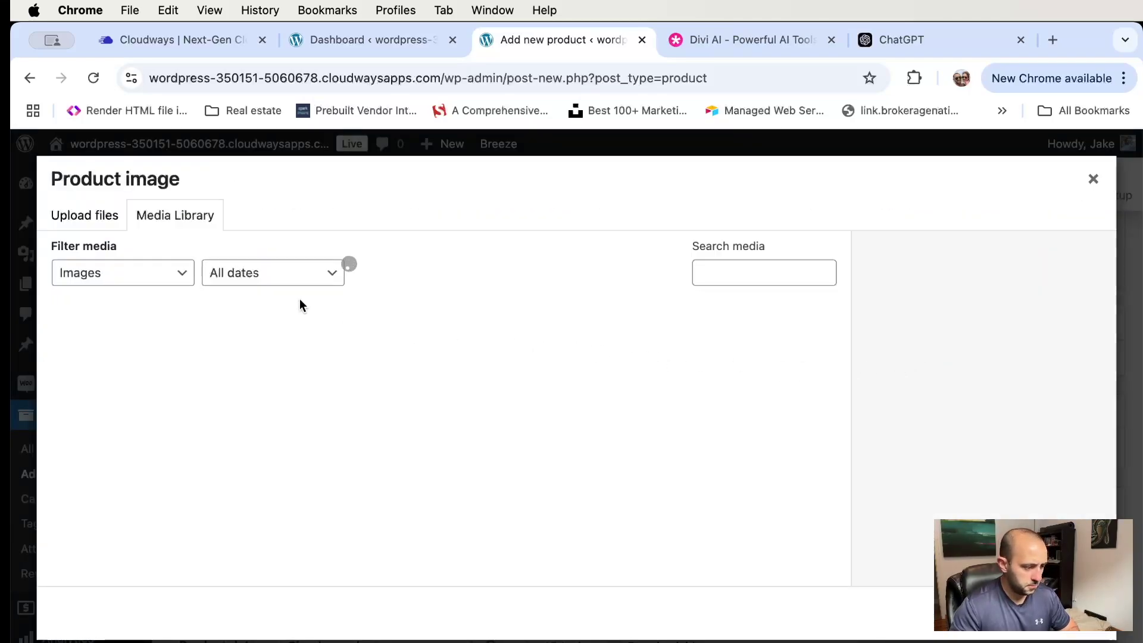
left_click(122, 361)
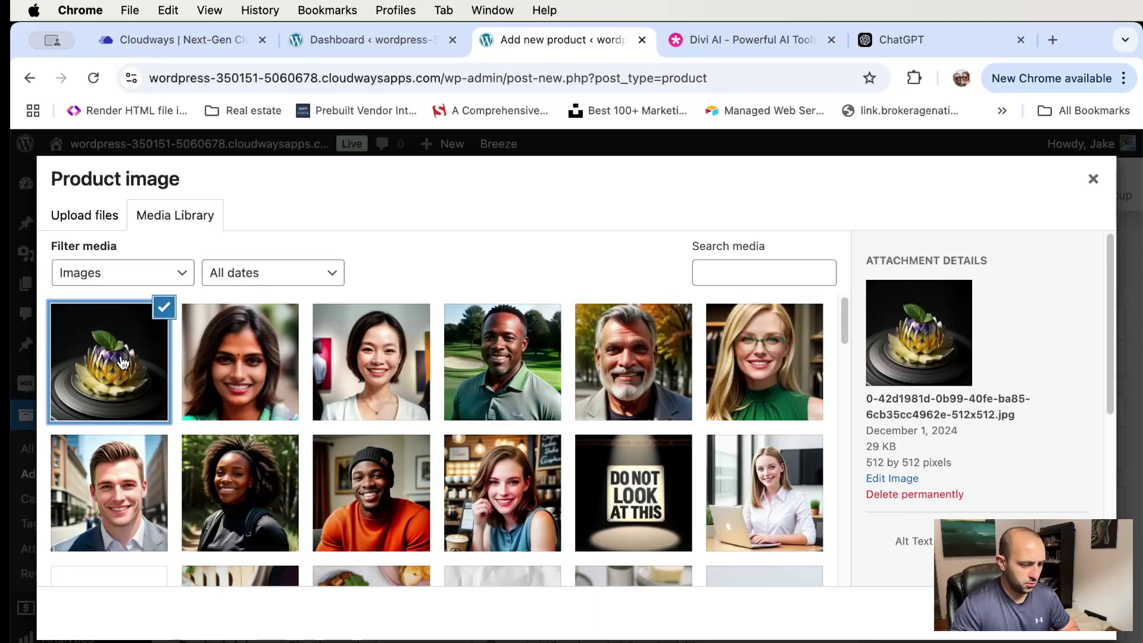
key("Escape")
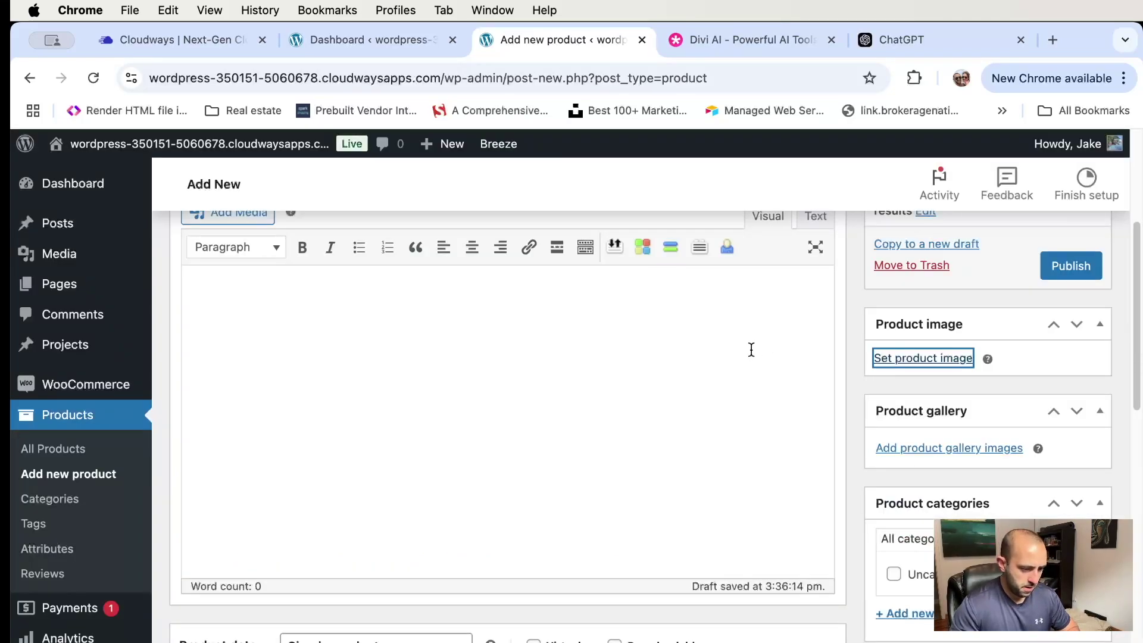
scroll(759, 349, "up", 5)
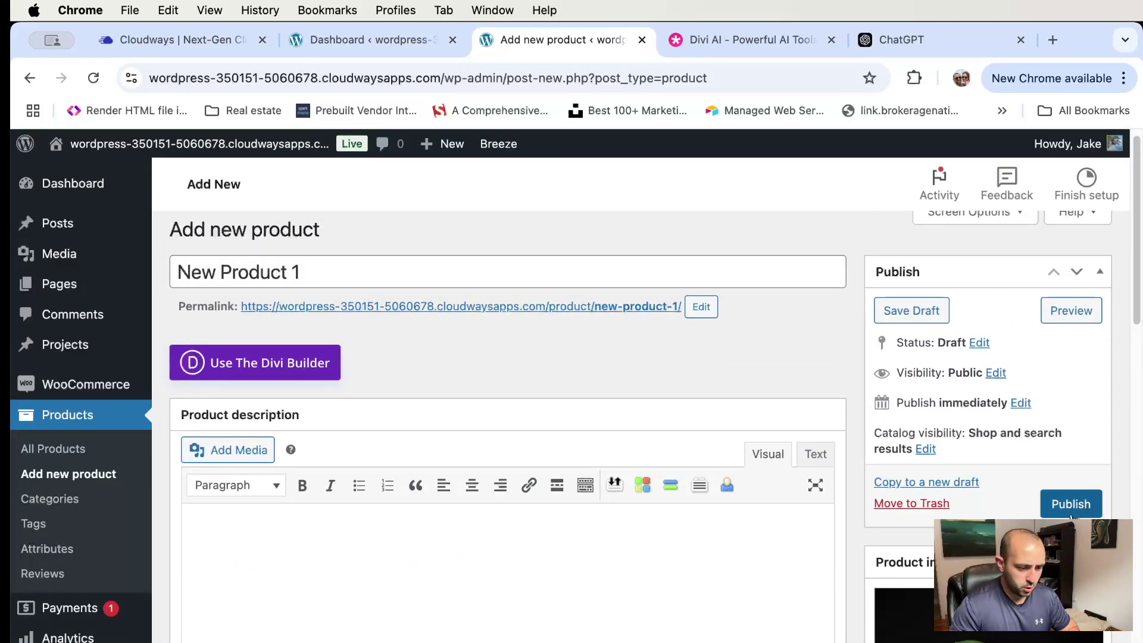
left_click(1063, 504)
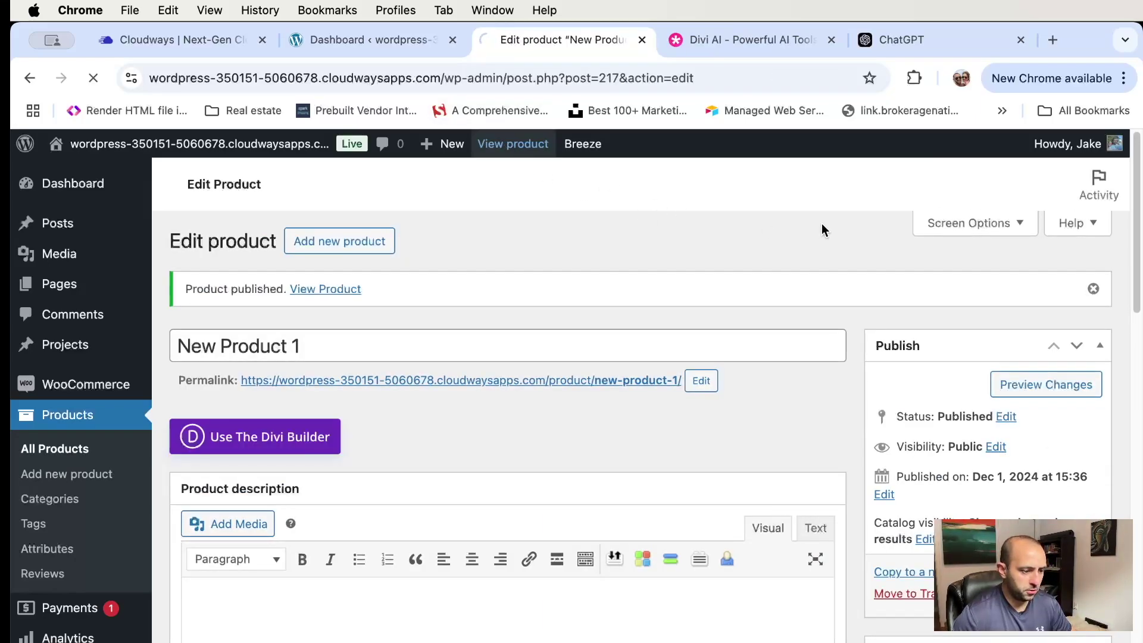
Review the published New Product 1 page, including its image, price, add-to-cart option and Reviews section
scroll(924, 373, "down", 5)
scroll(919, 362, "up", 3)
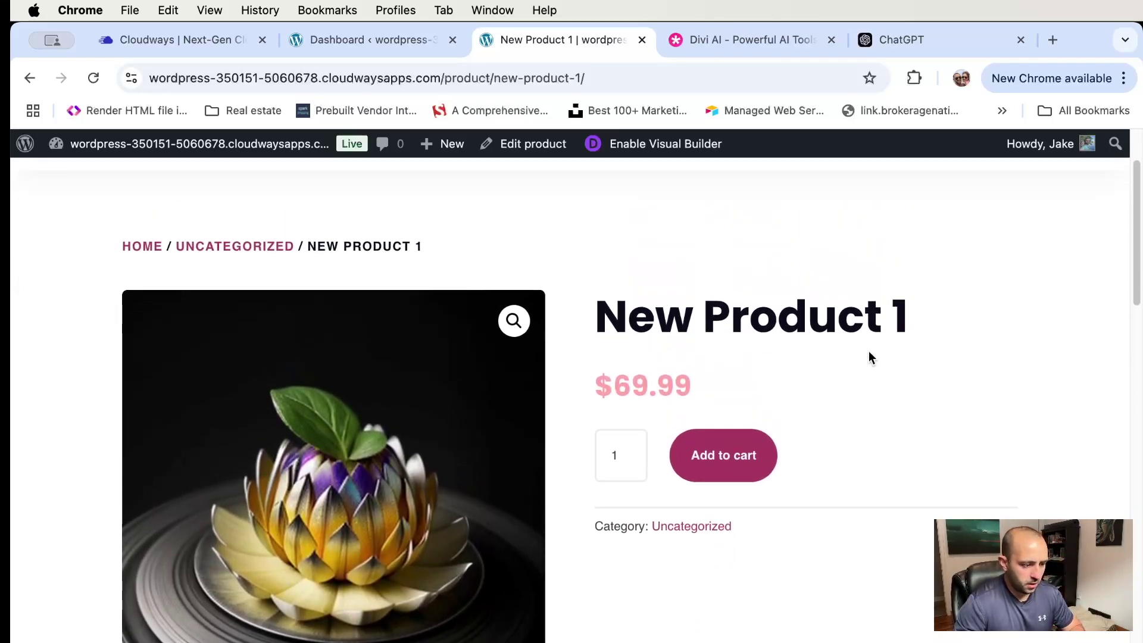
scroll(869, 356, "down", 2)
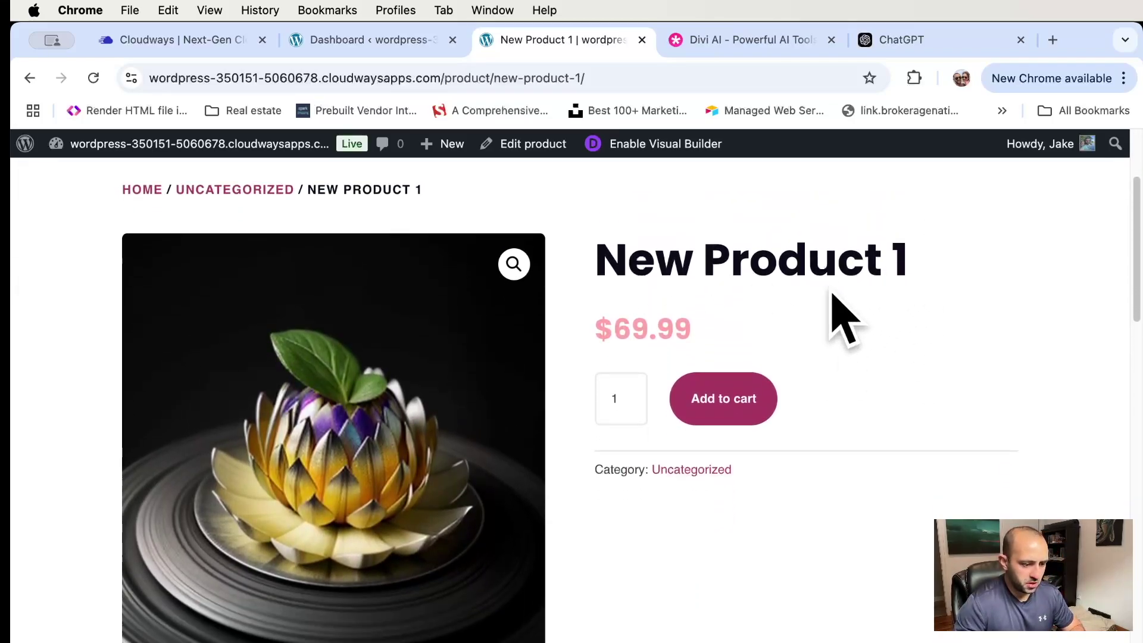
scroll(518, 298, "down", 3)
scroll(515, 274, "up", 2)
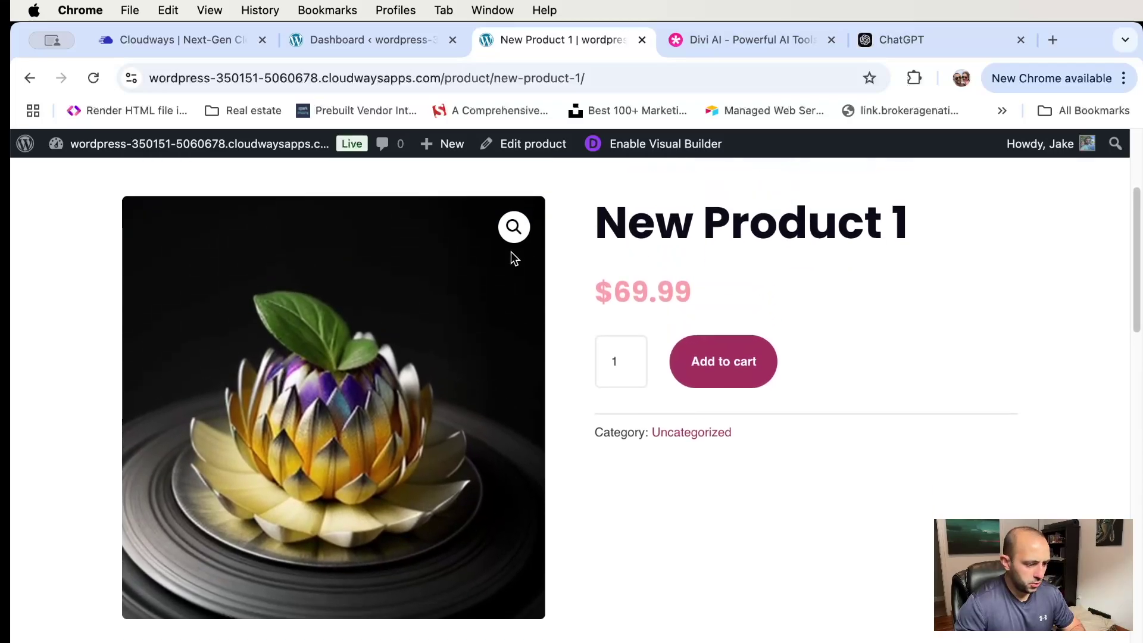
scroll(806, 354, "down", 8)
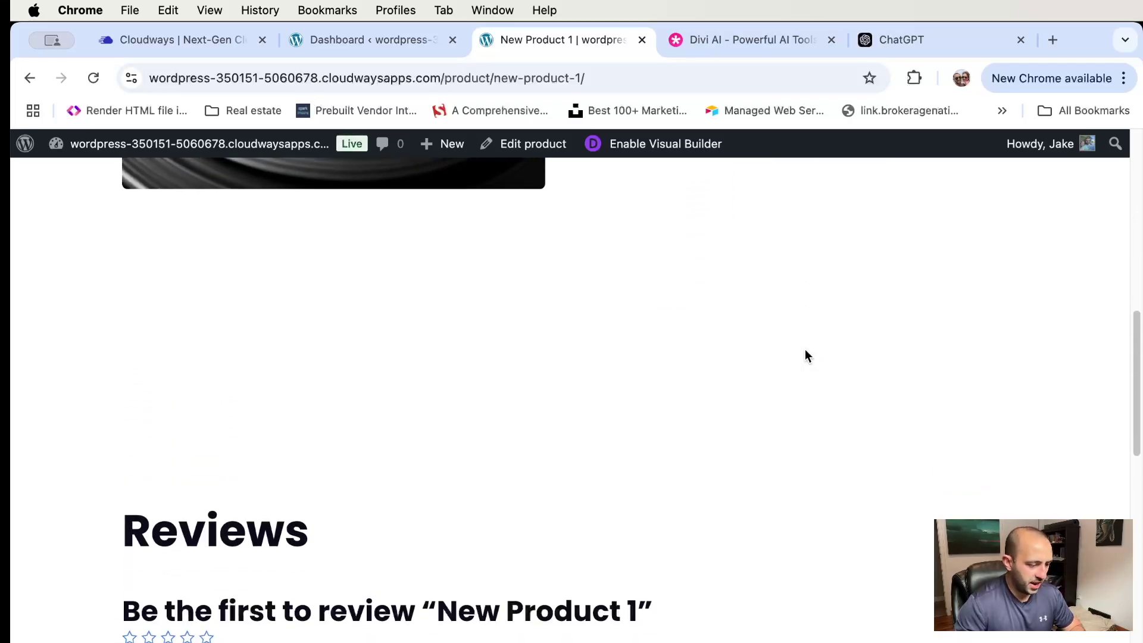
scroll(806, 355, "down", 10)
scroll(807, 355, "up", 13)
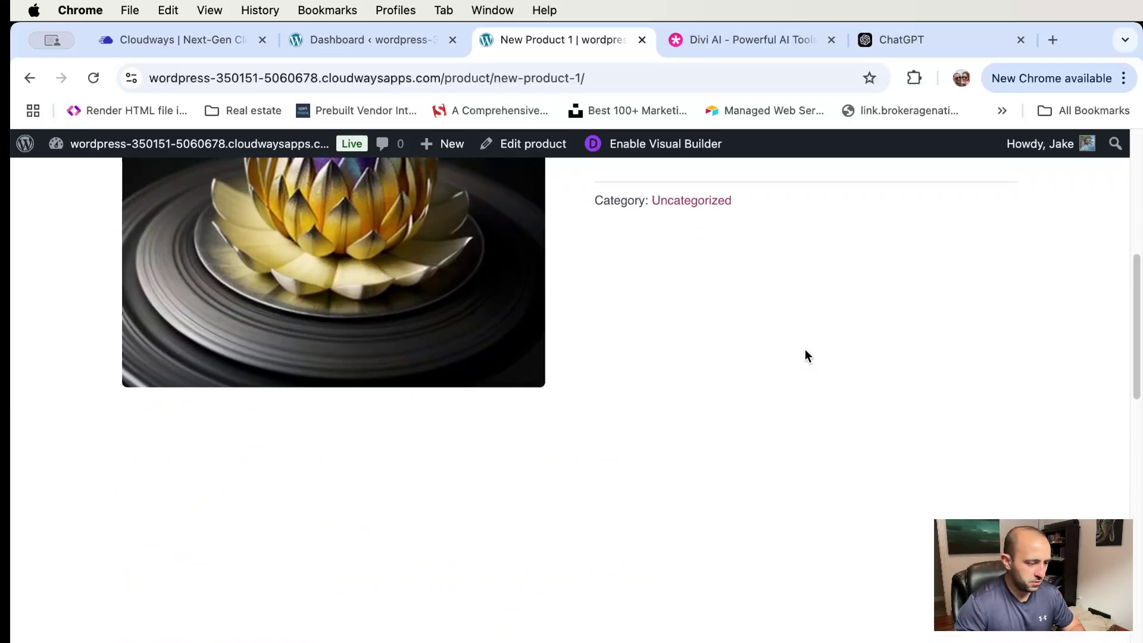
scroll(804, 349, "up", 7)
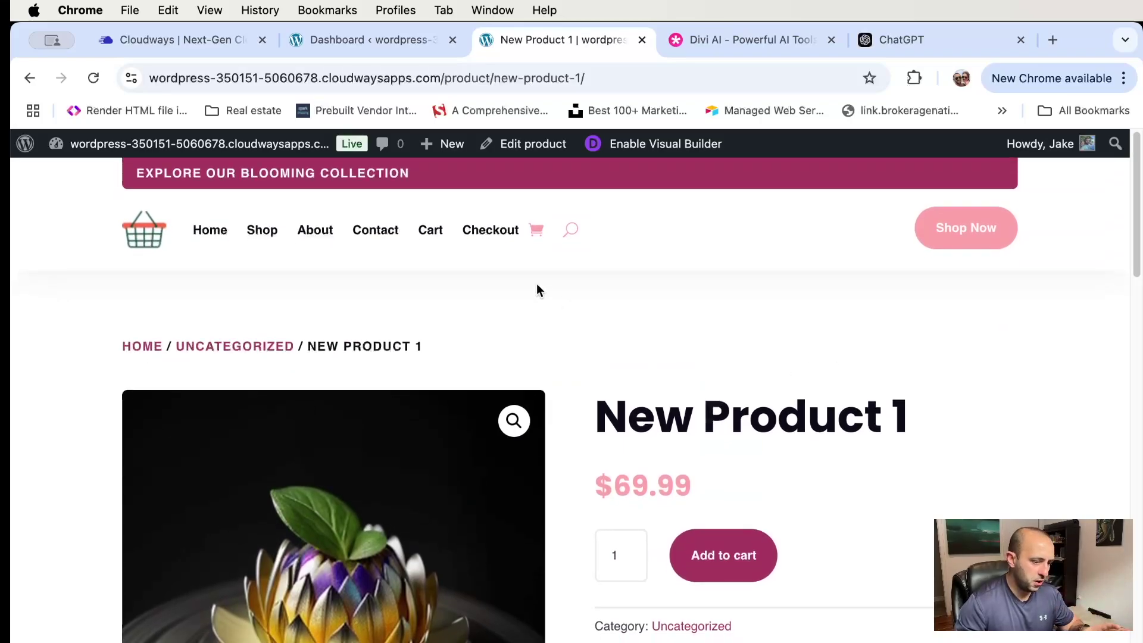
scroll(617, 324, "down", 1)
scroll(618, 328, "up", 1)
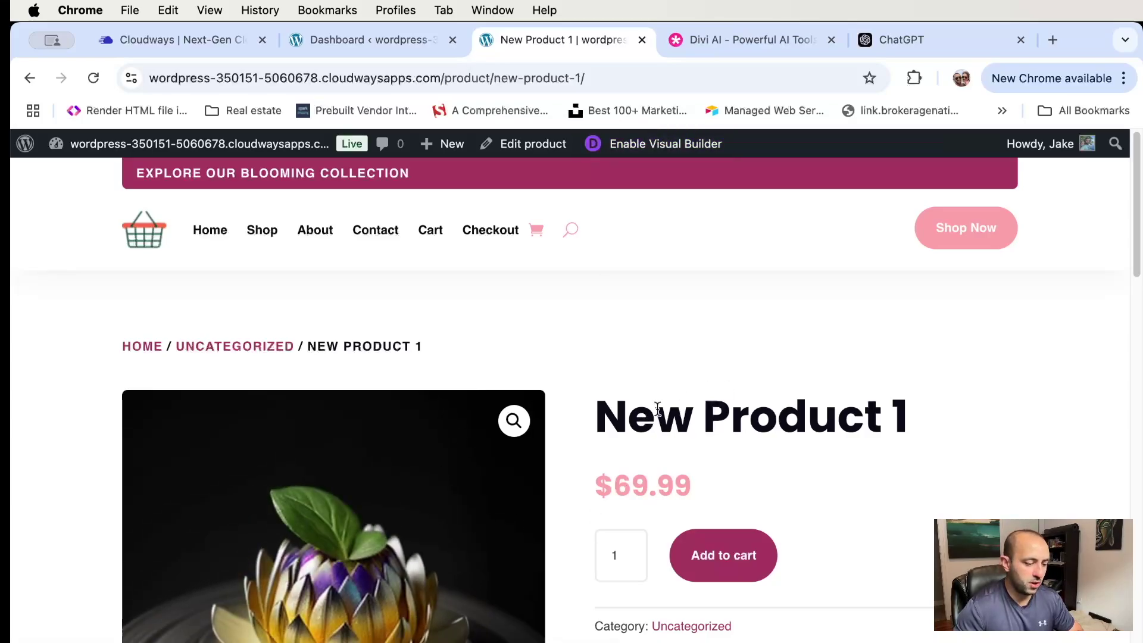
scroll(962, 467, "down", 10)
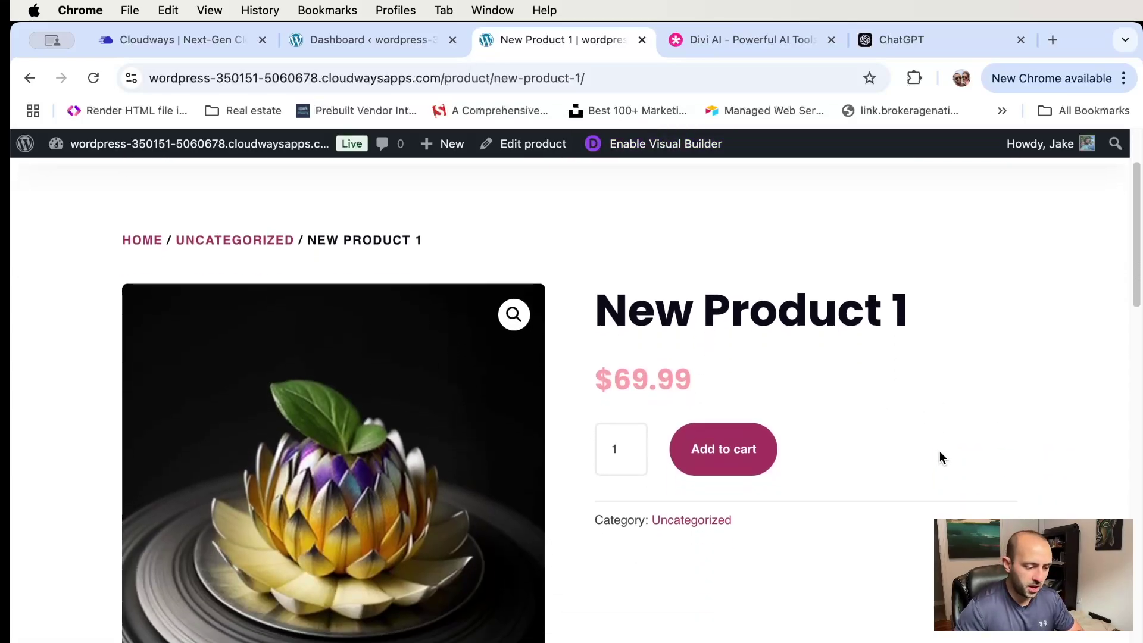
scroll(928, 449, "down", 2)
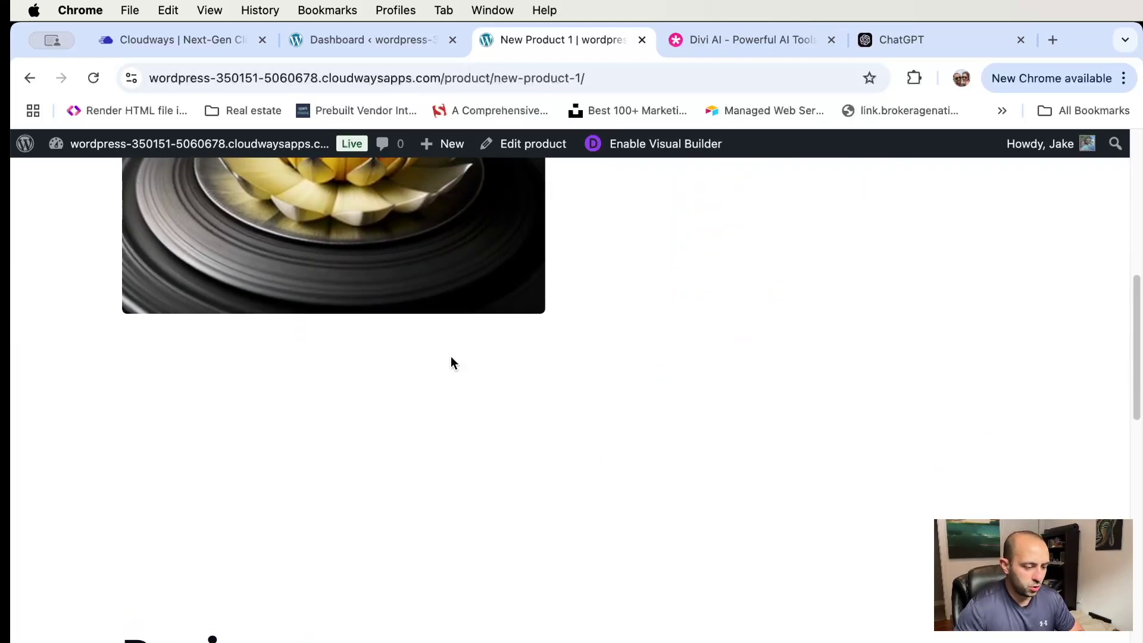
scroll(688, 400, "up", 12)
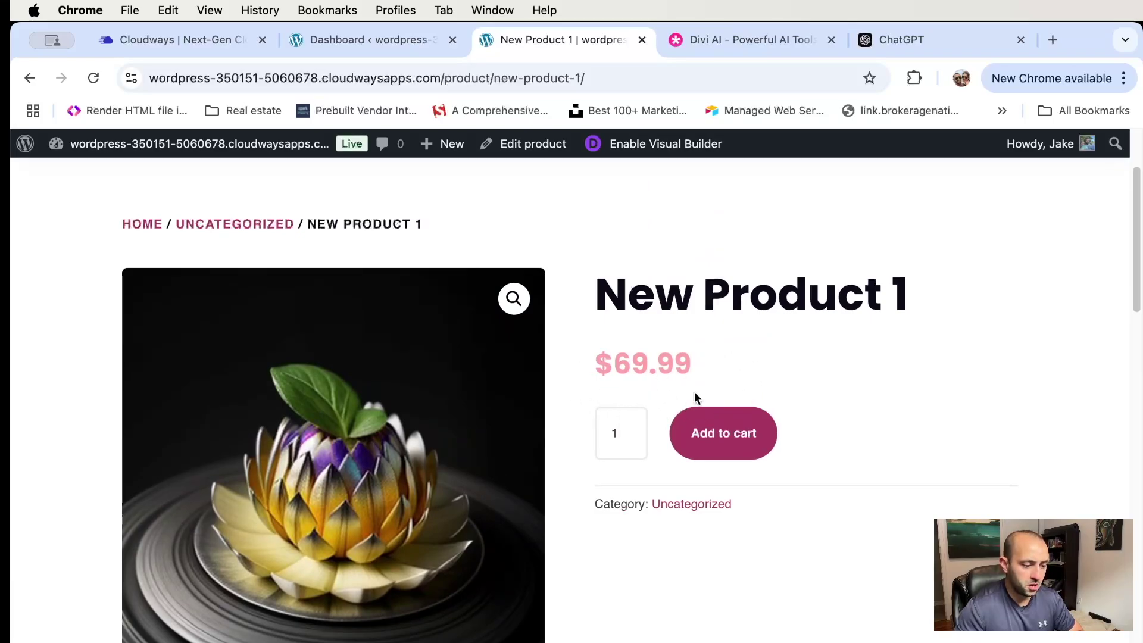
Examine the product's price, then the home page's welcome banner, Our Story text and Our Offerings section including Same-Day Delivery
left_click_drag(582, 354, 709, 360)
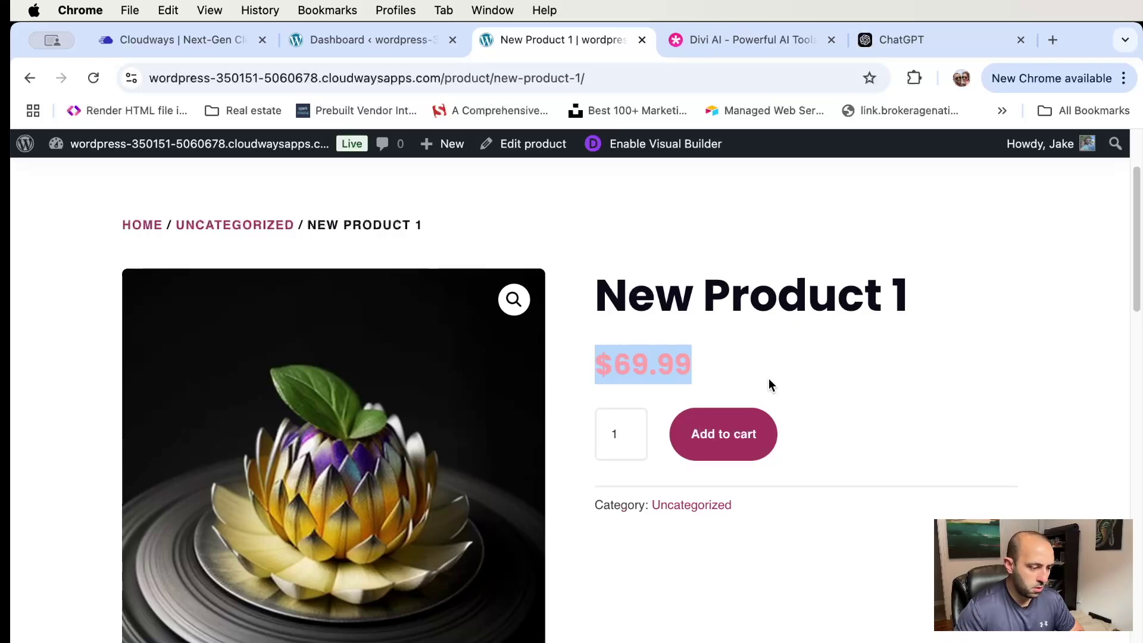
scroll(727, 372, "up", 2)
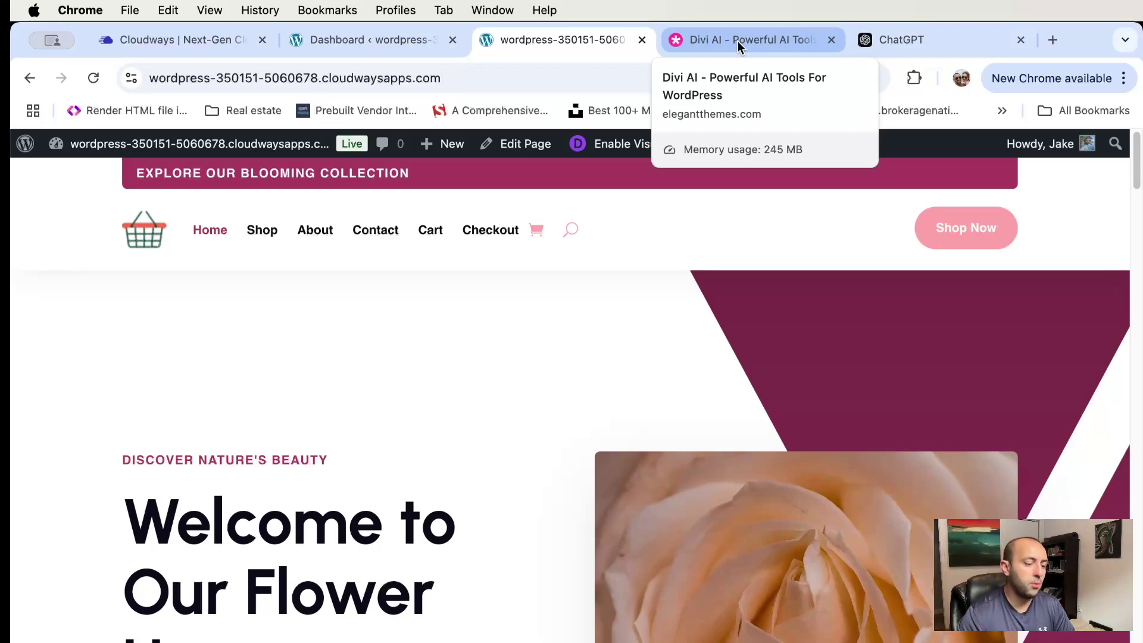
scroll(651, 307, "down", 6)
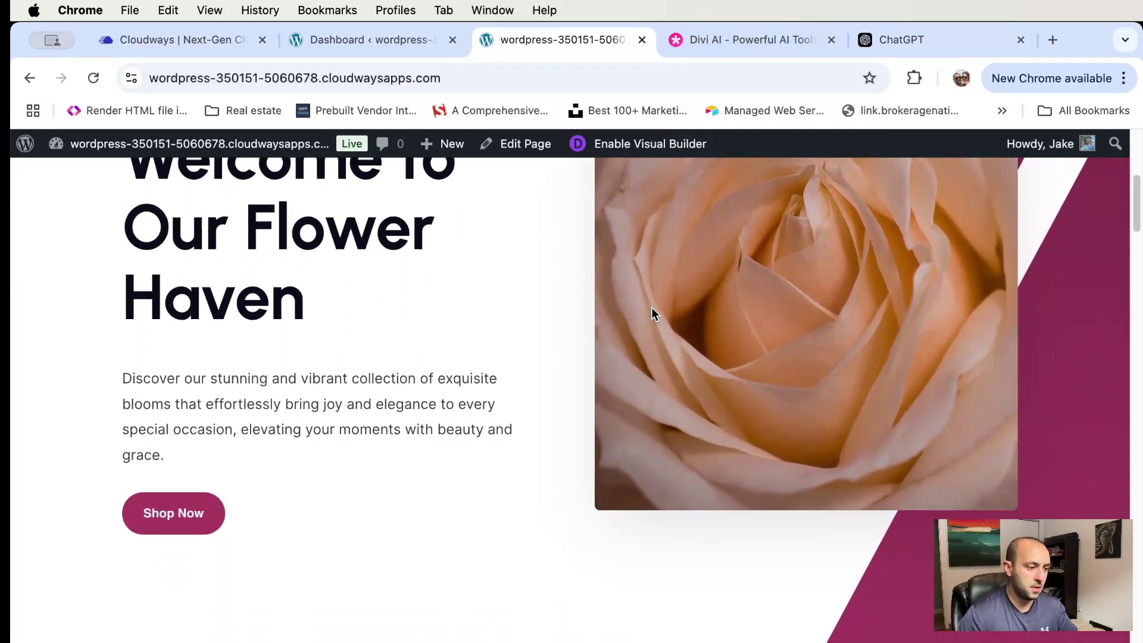
scroll(651, 308, "down", 10)
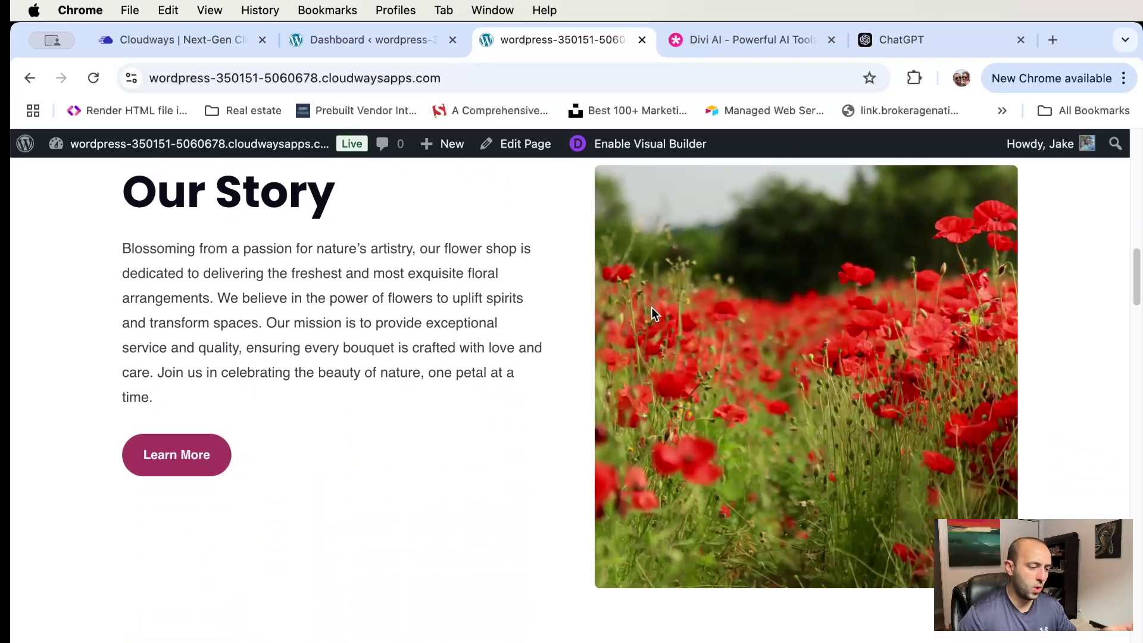
scroll(651, 308, "up", 2)
scroll(651, 307, "down", 1)
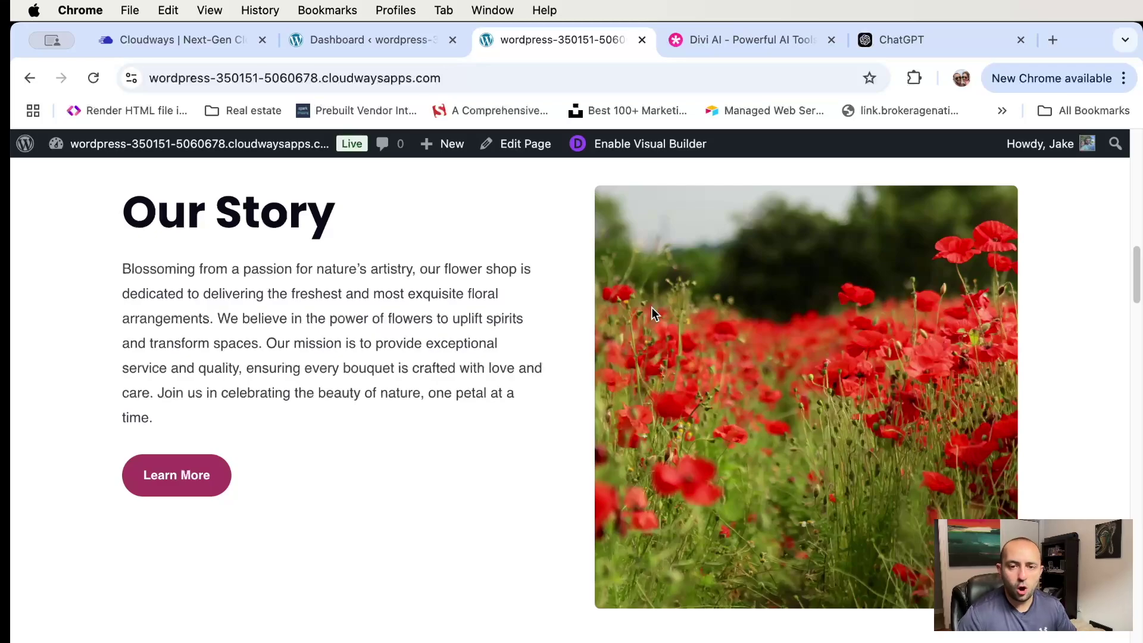
scroll(651, 308, "down", 7)
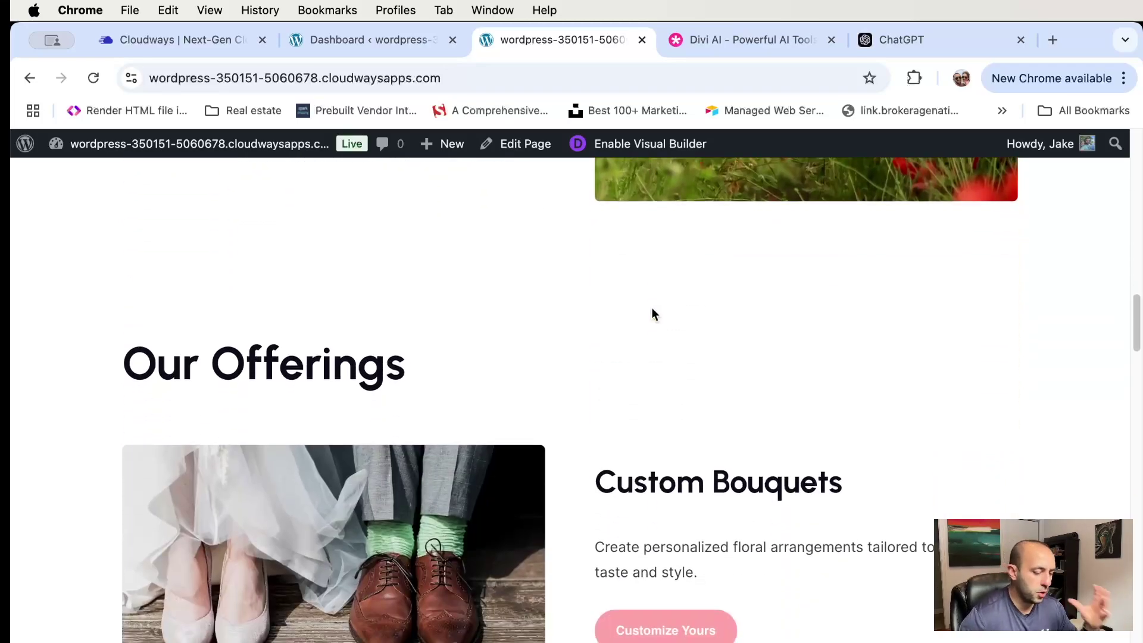
scroll(653, 314, "down", 9)
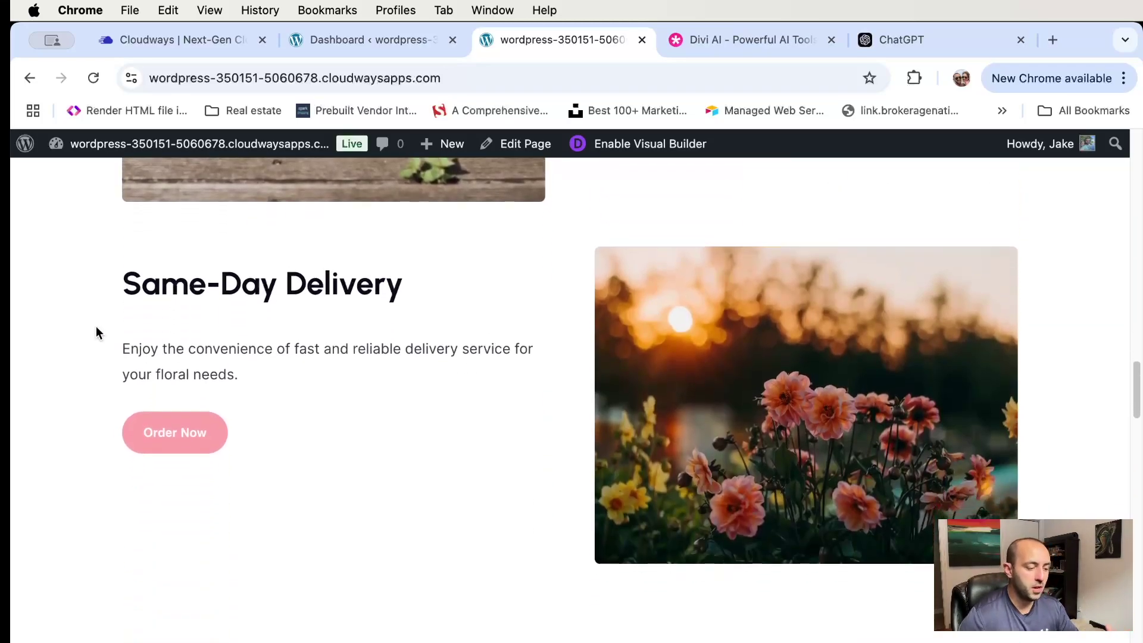
left_click_drag(113, 287, 401, 462)
left_click(439, 440)
scroll(452, 423, "up", 3)
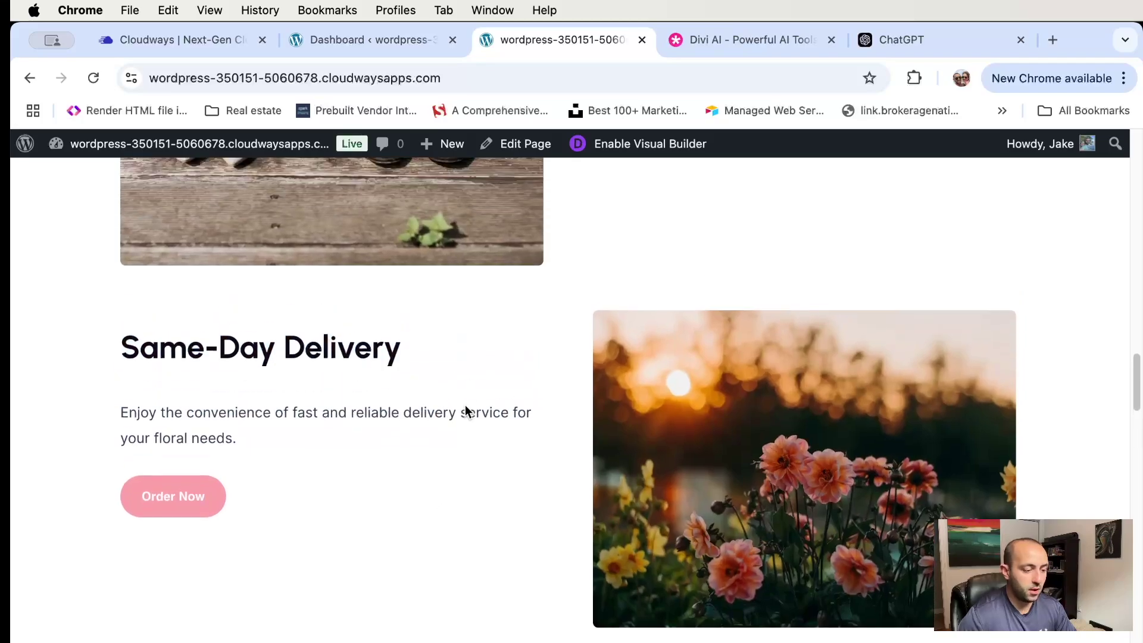
Examine the home page's customer testimonials and the Get In Touch With Us section with its contact form and map
scroll(466, 410, "down", 7)
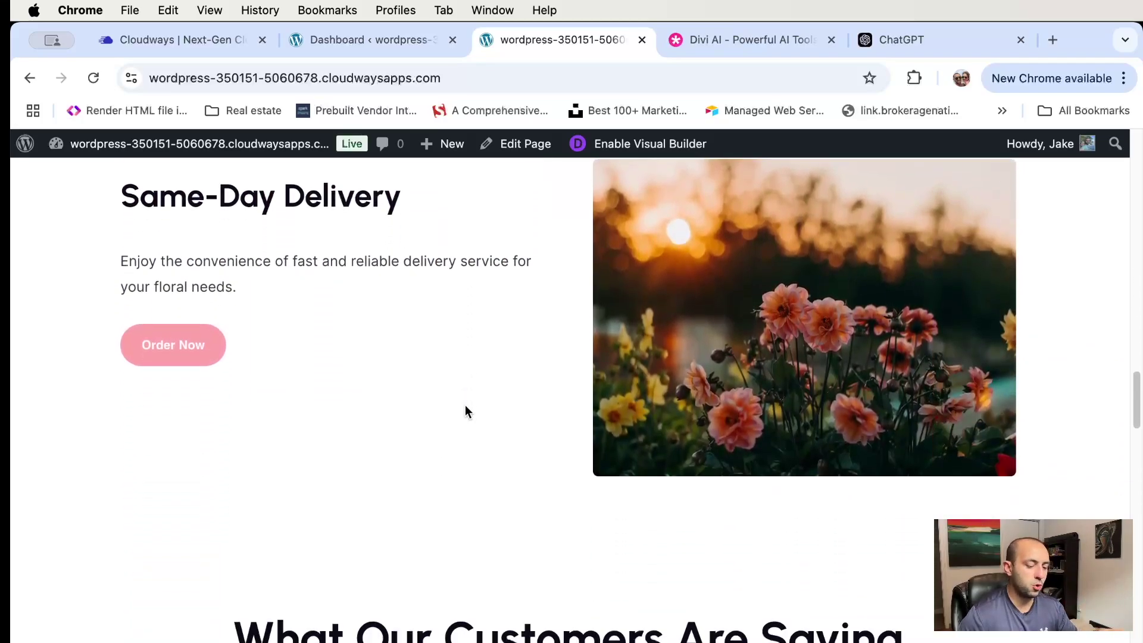
scroll(465, 407, "down", 5)
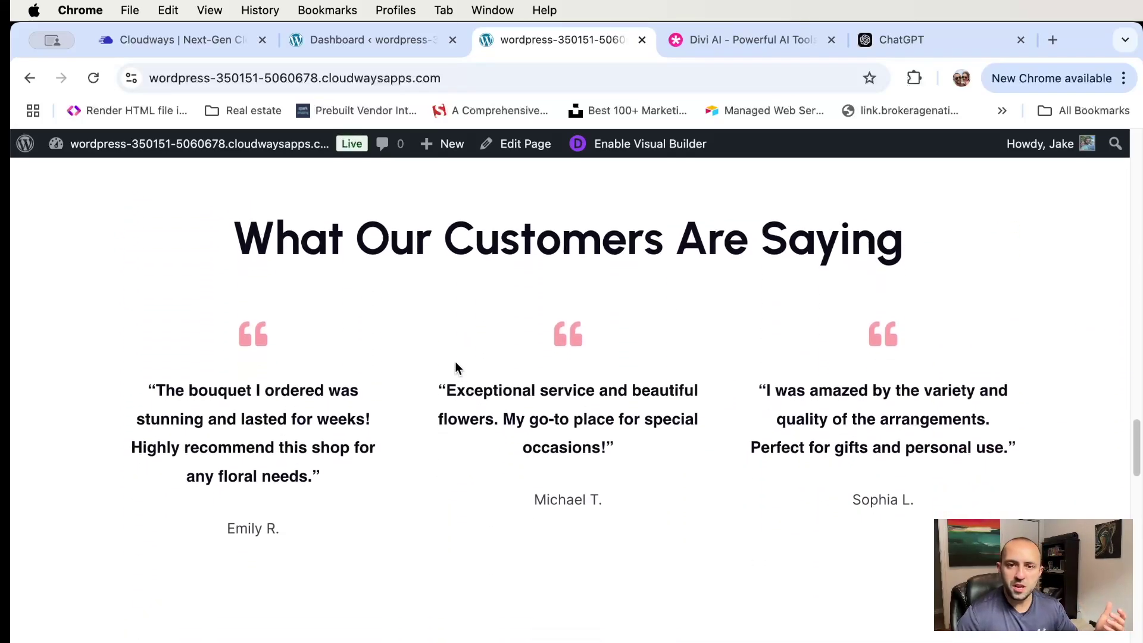
scroll(454, 365, "down", 5)
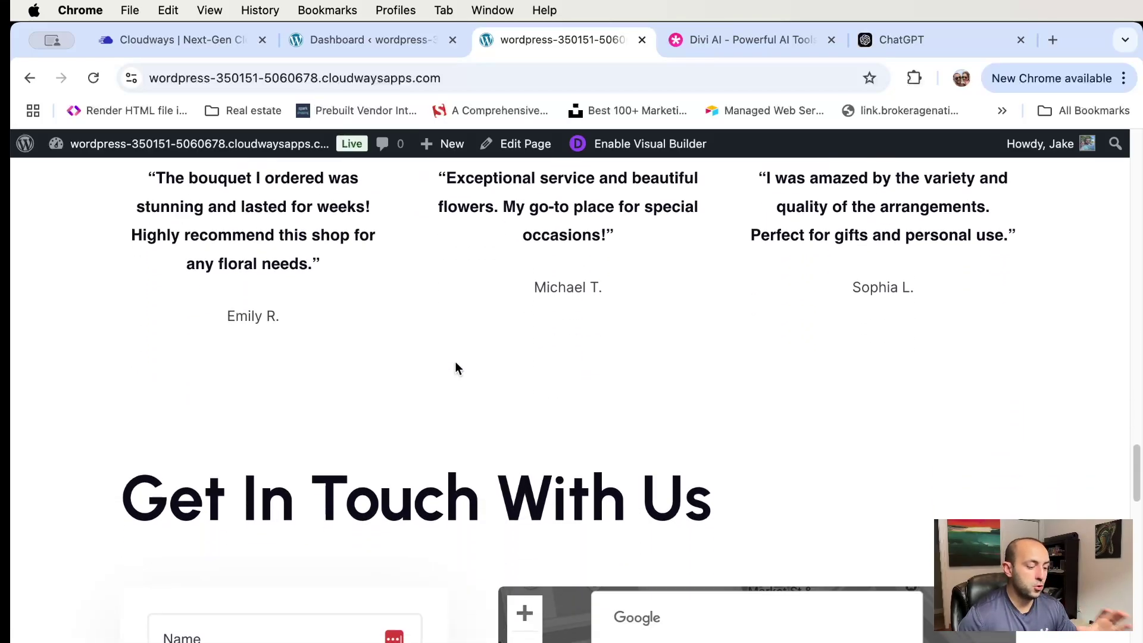
scroll(451, 405, "down", 9)
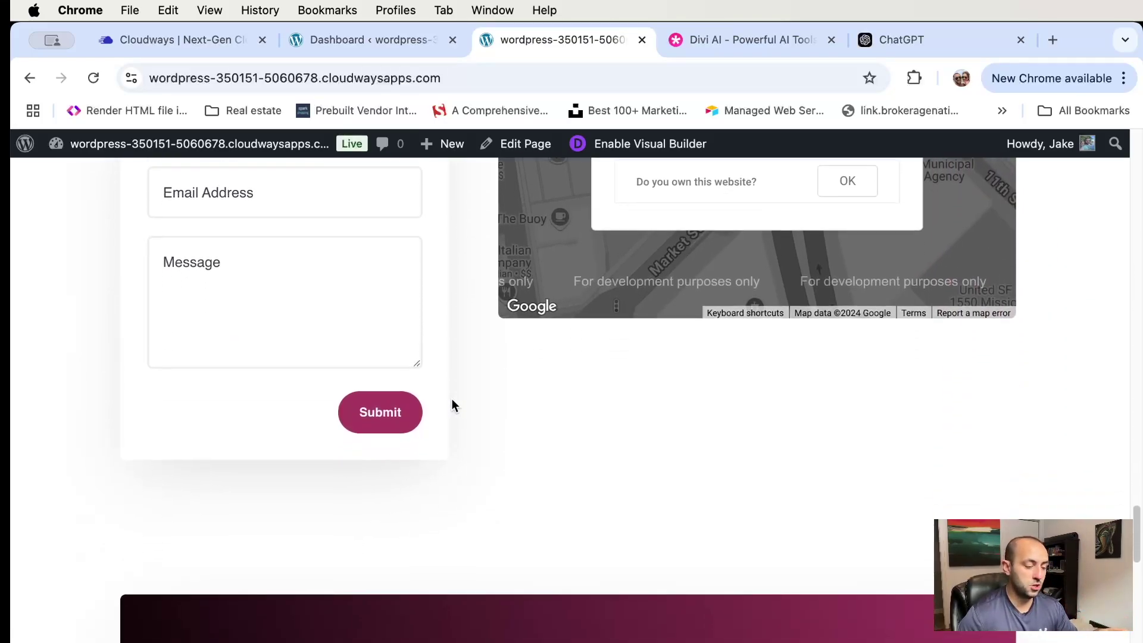
scroll(451, 404, "up", 7)
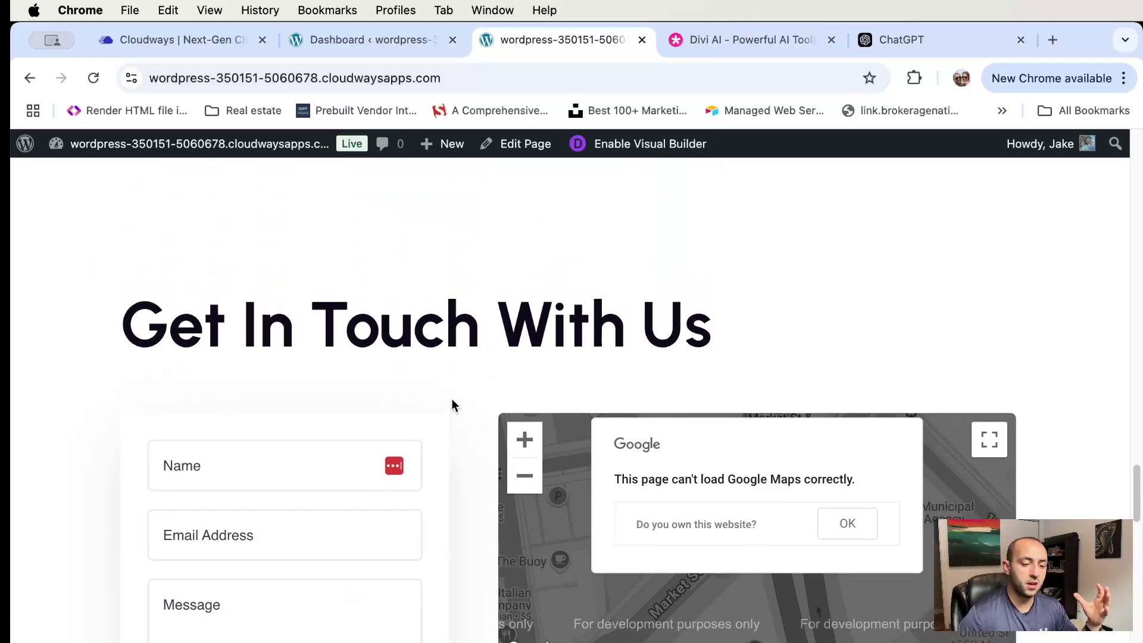
scroll(452, 405, "up", 6)
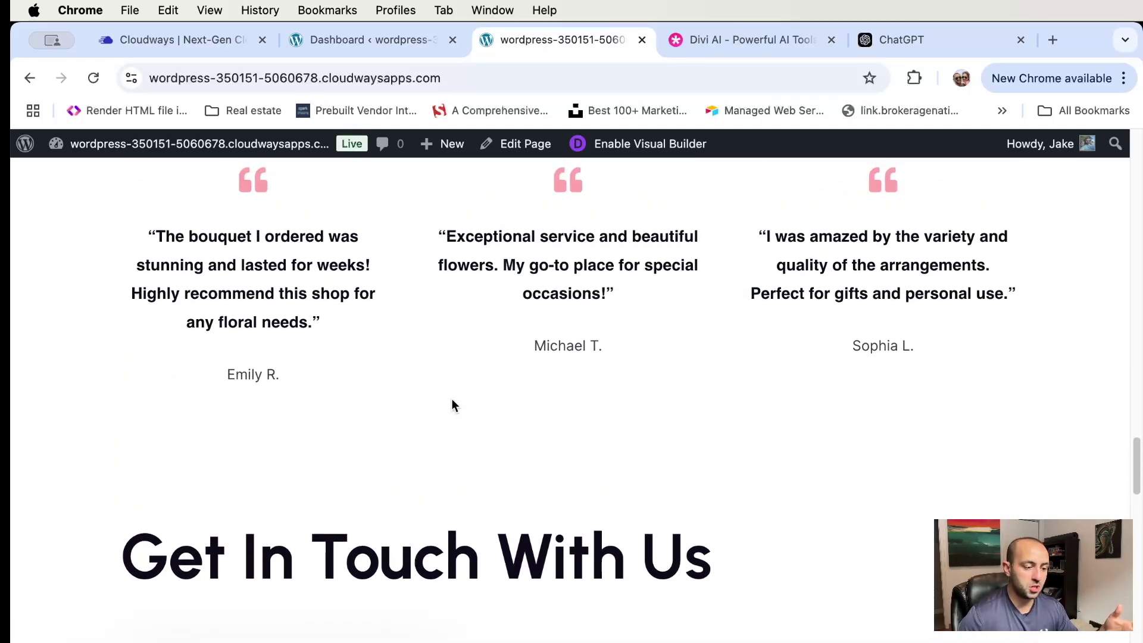
scroll(452, 398, "up", 3)
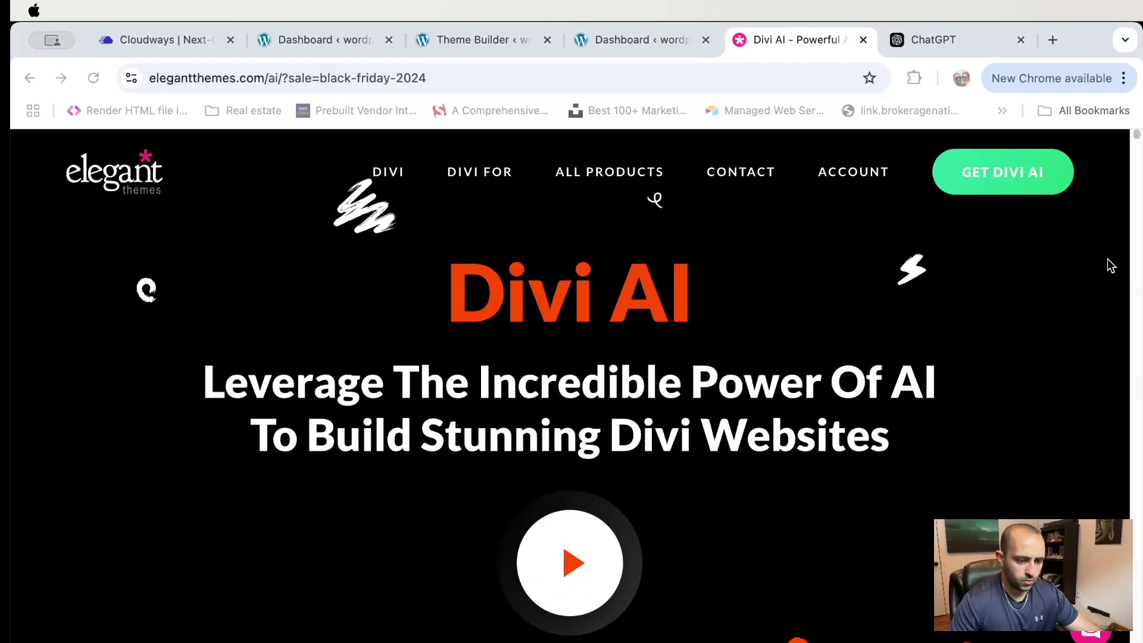
Open the Divi Theme & Builder page on the Elegant Themes site and examine its Black Friday offer, features and pre-made designs
left_click(1110, 265)
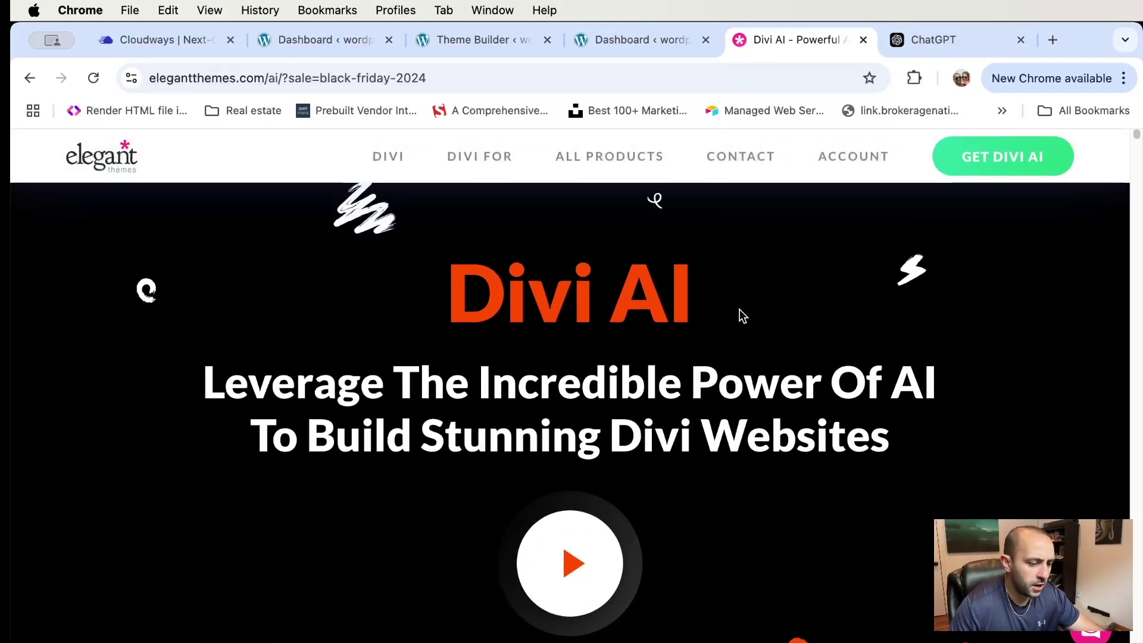
mouse_move(880, 186)
mouse_move(876, 187)
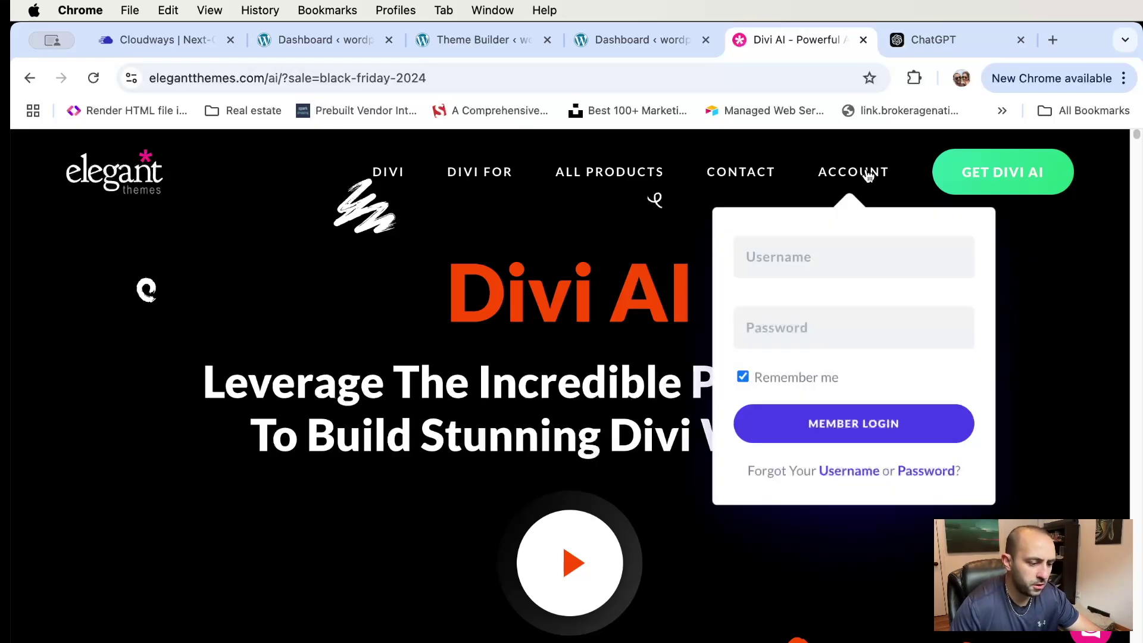
mouse_move(398, 173)
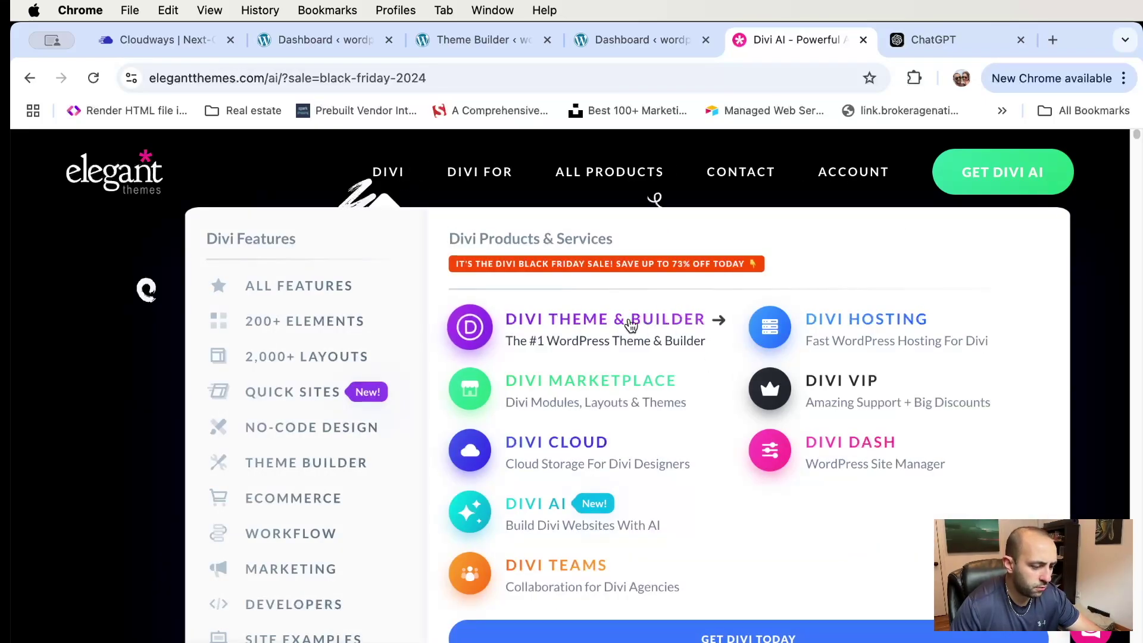
scroll(713, 301, "down", 5)
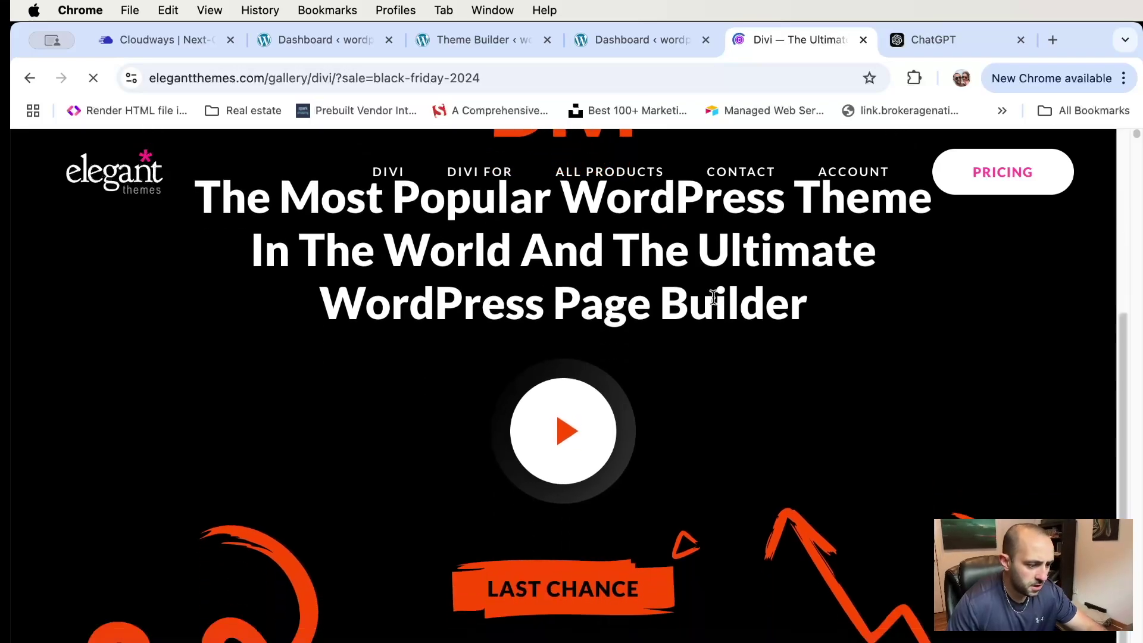
scroll(714, 303, "down", 15)
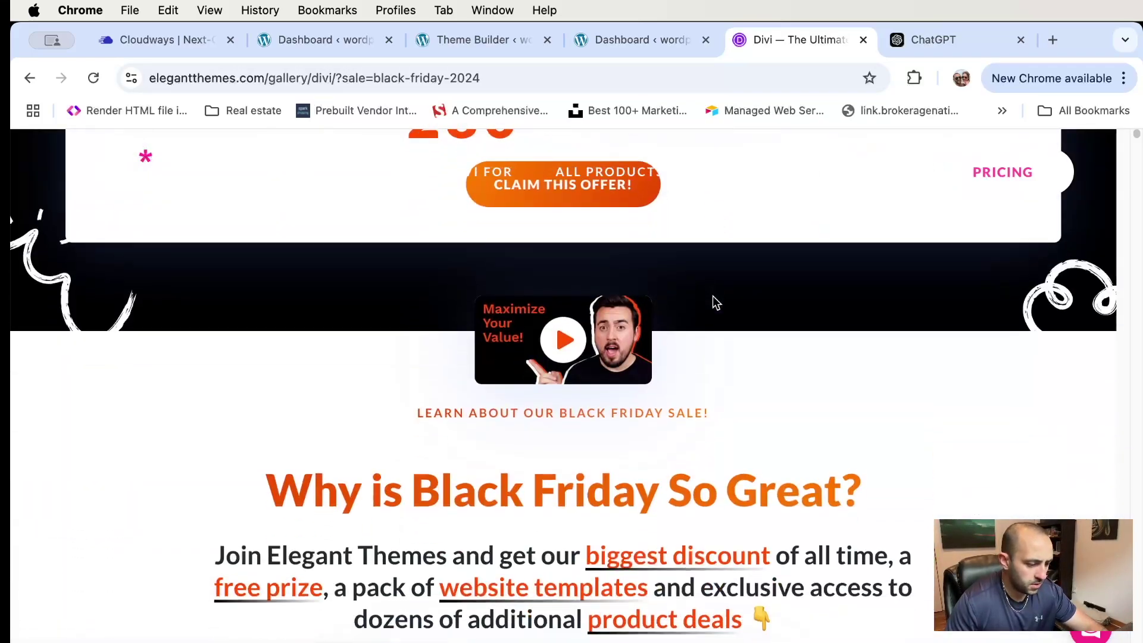
scroll(714, 301, "down", 10)
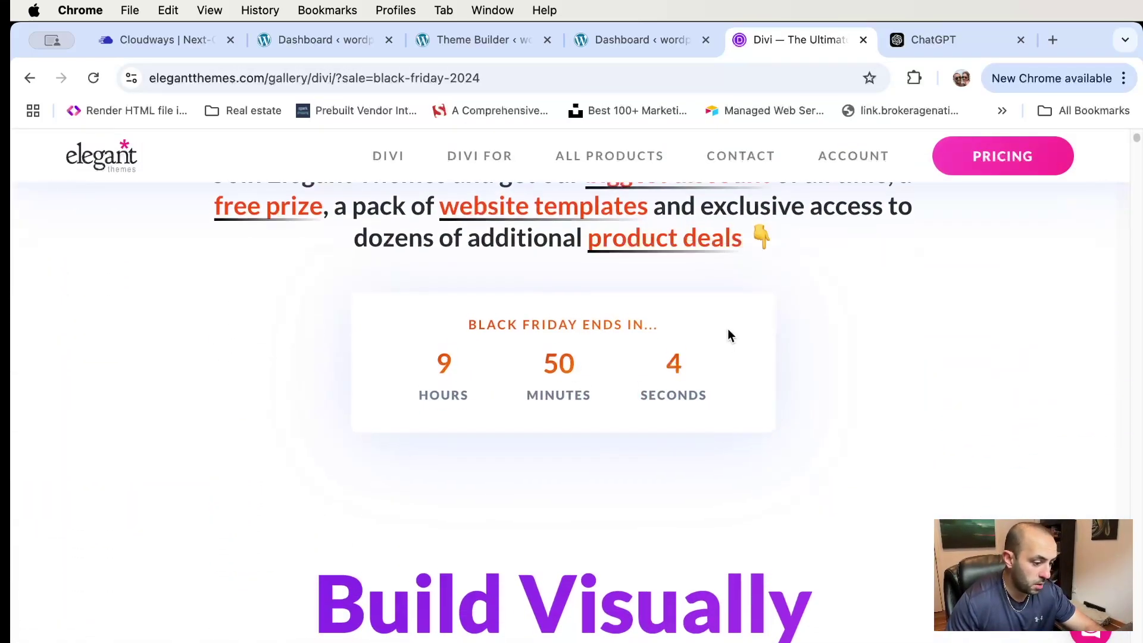
scroll(735, 335, "down", 20)
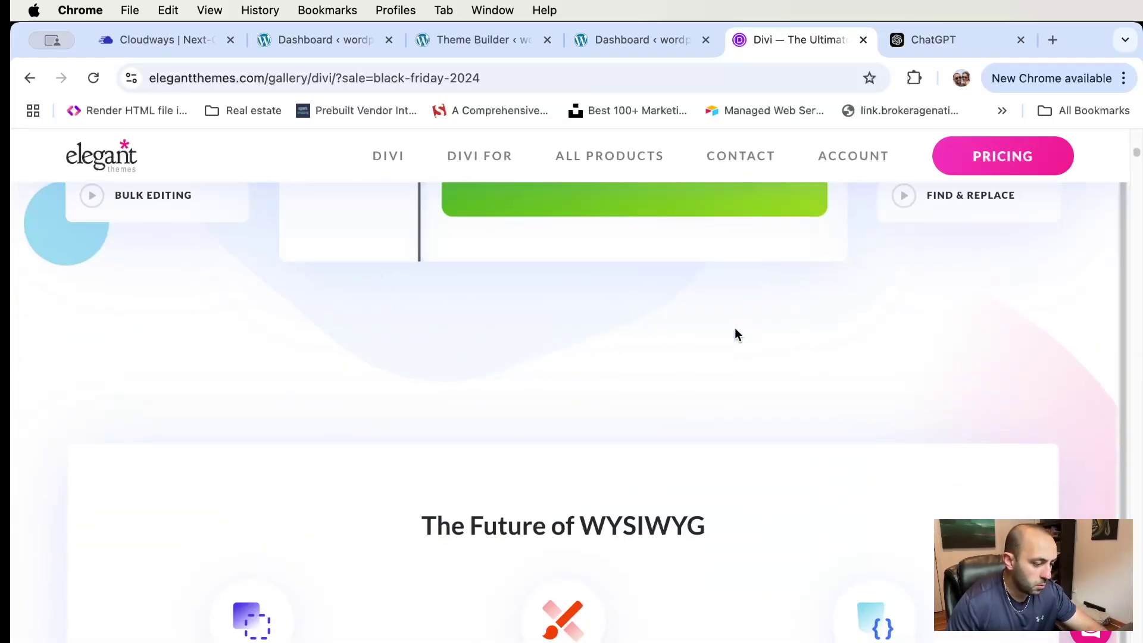
scroll(735, 334, "down", 20)
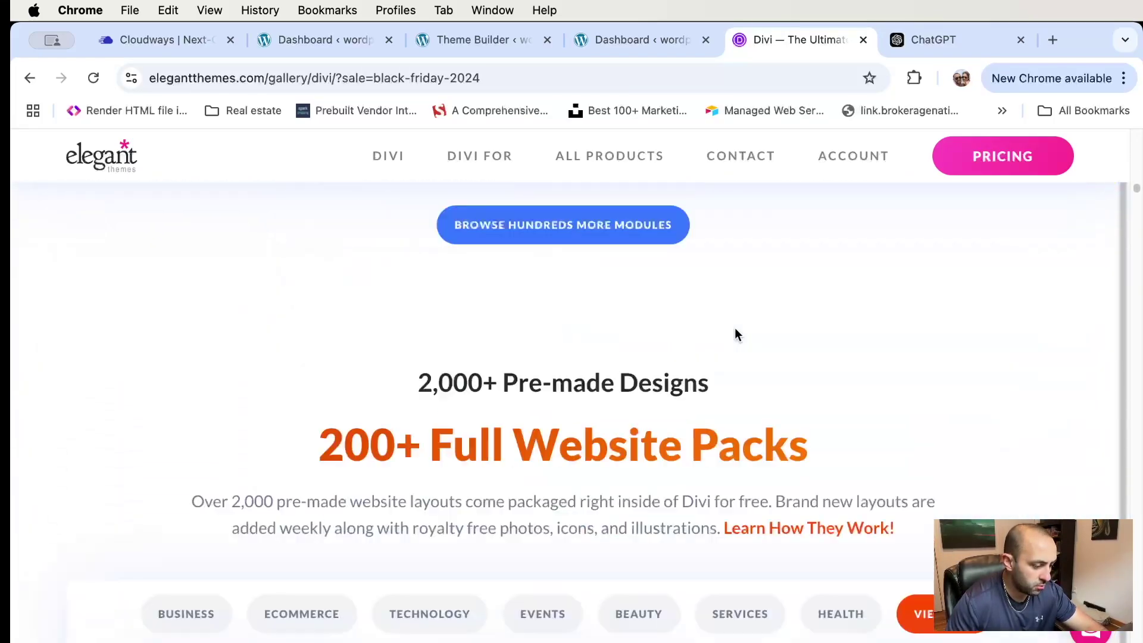
scroll(735, 334, "down", 6)
Open the Elegant Themes pricing page and review the contents of the Black Friday bundle
left_click(1010, 159)
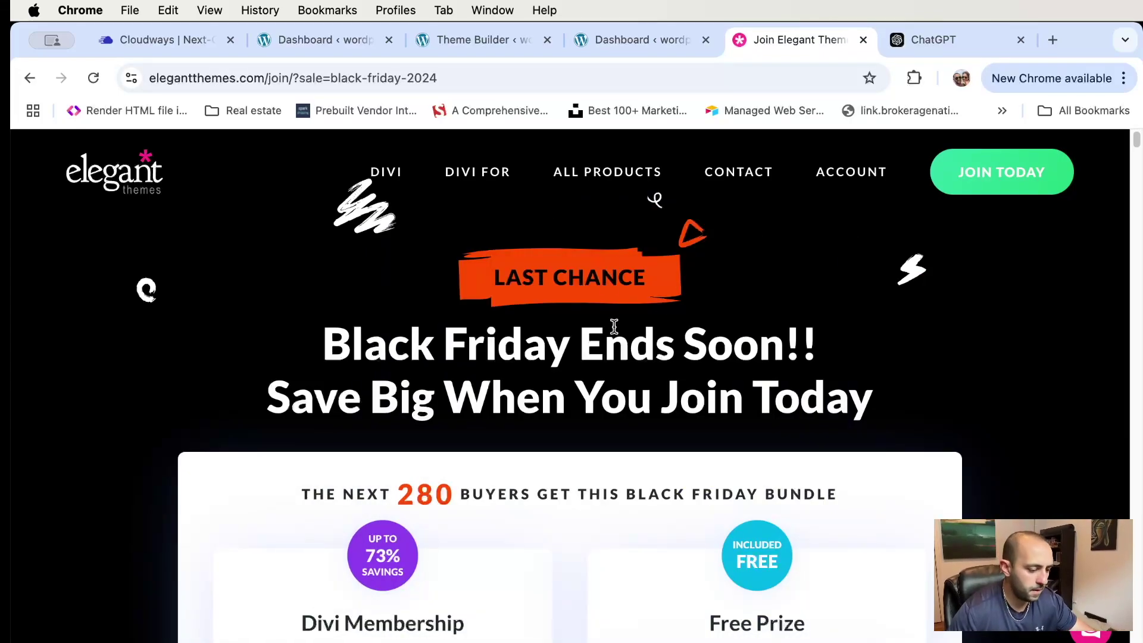
scroll(611, 326, "down", 5)
scroll(611, 330, "up", 3)
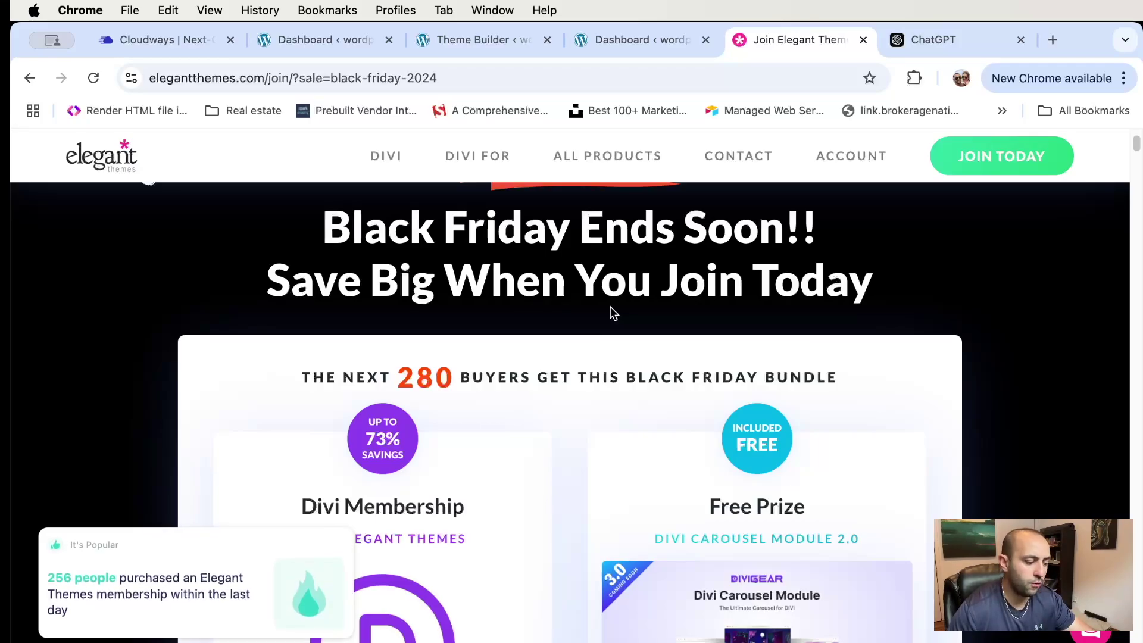
scroll(611, 312, "down", 2)
scroll(612, 314, "down", 3)
scroll(612, 314, "up", 3)
scroll(612, 313, "down", 4)
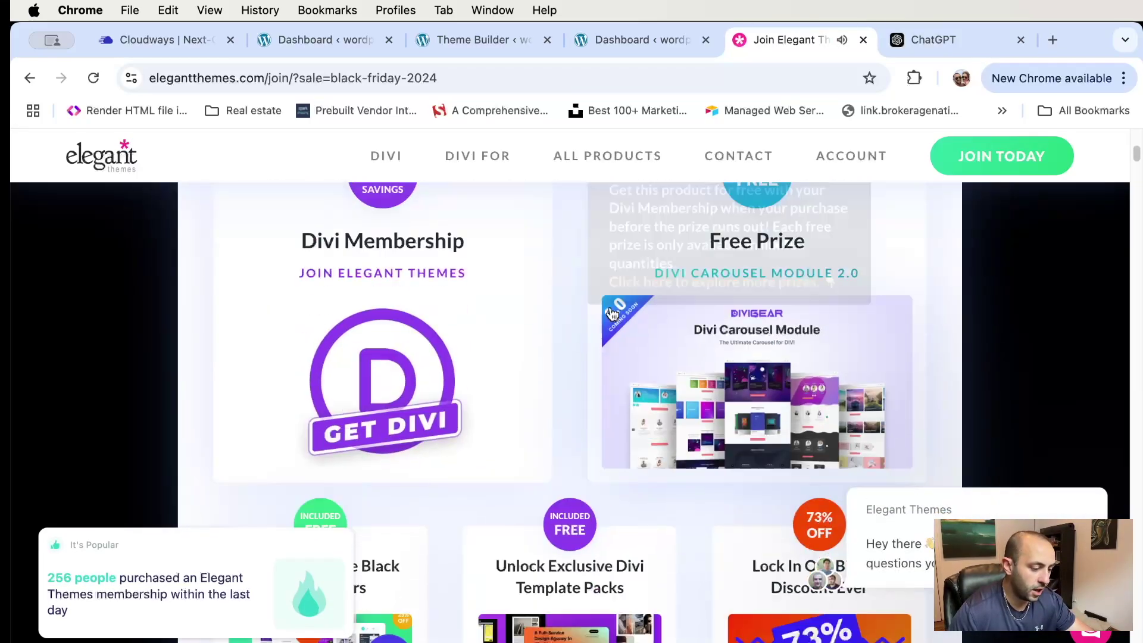
scroll(612, 314, "down", 5)
scroll(612, 313, "up", 12)
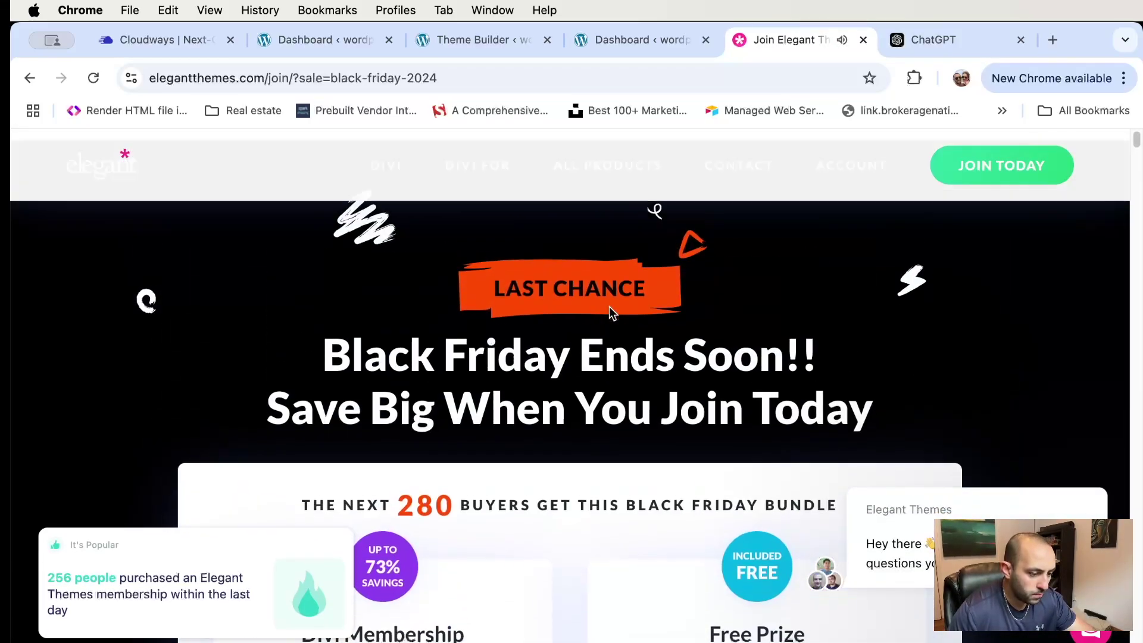
left_click_drag(266, 80, 322, 79)
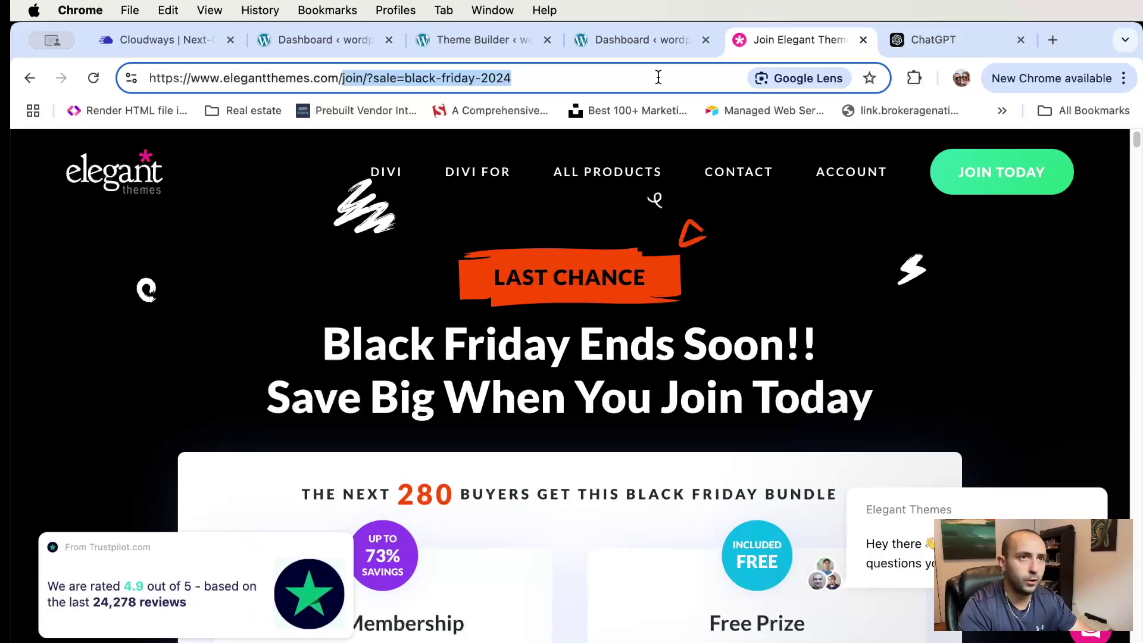
type("ai/")
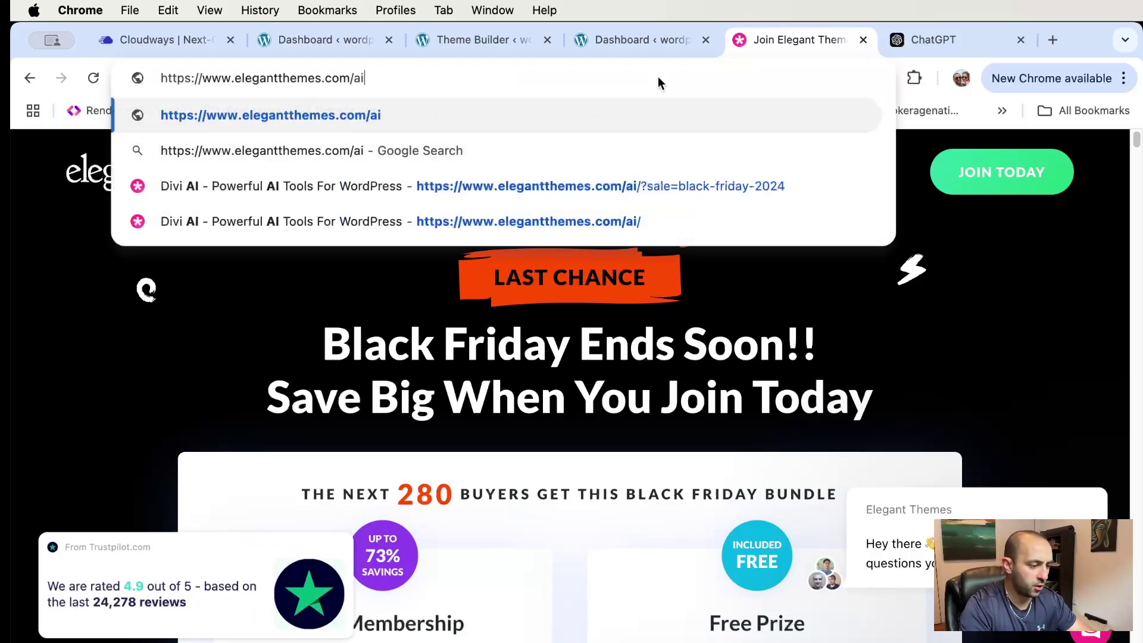
key("Return")
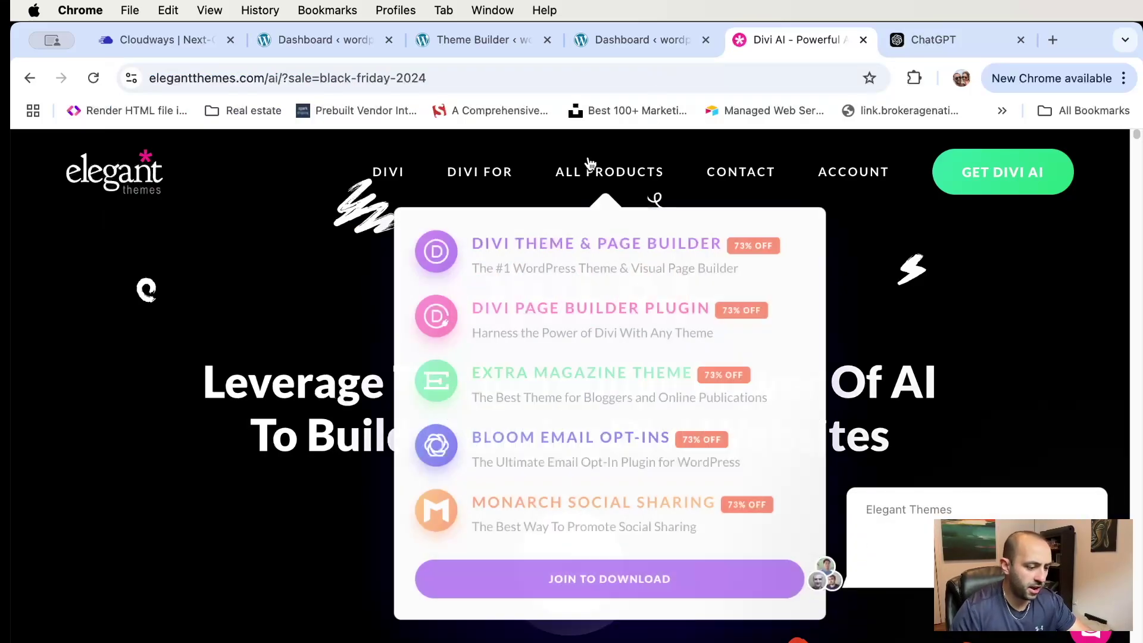
Examine the Divi AI page's Black Friday deal, the Build Entire Websites With AI feature and the AI Website Builder section
scroll(891, 375, "down", 3)
scroll(849, 369, "down", 20)
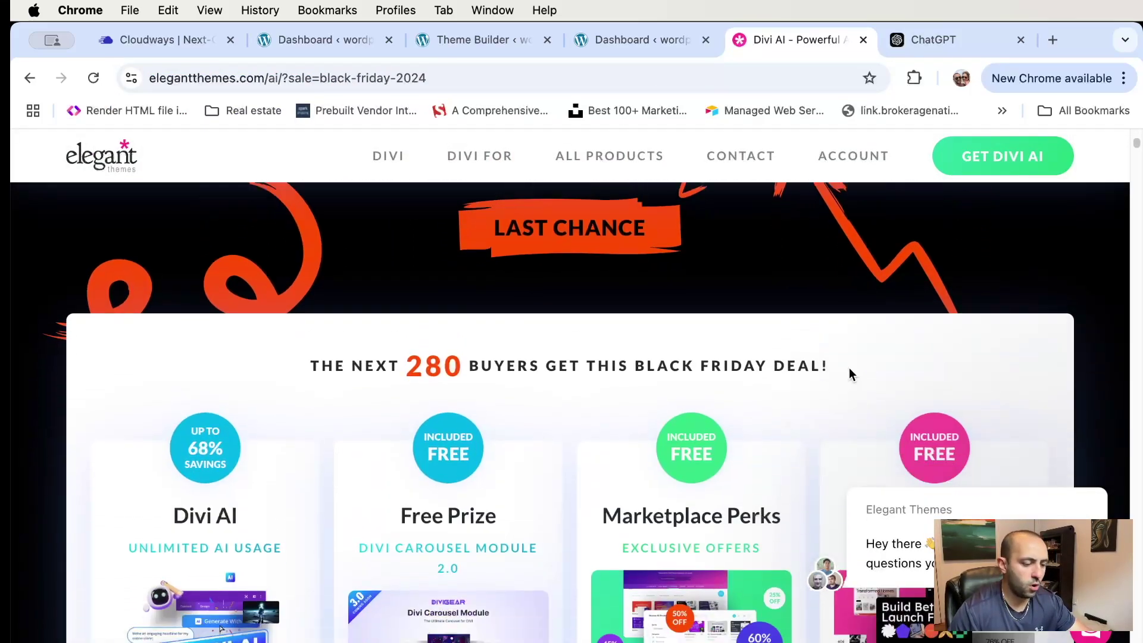
scroll(849, 368, "down", 10)
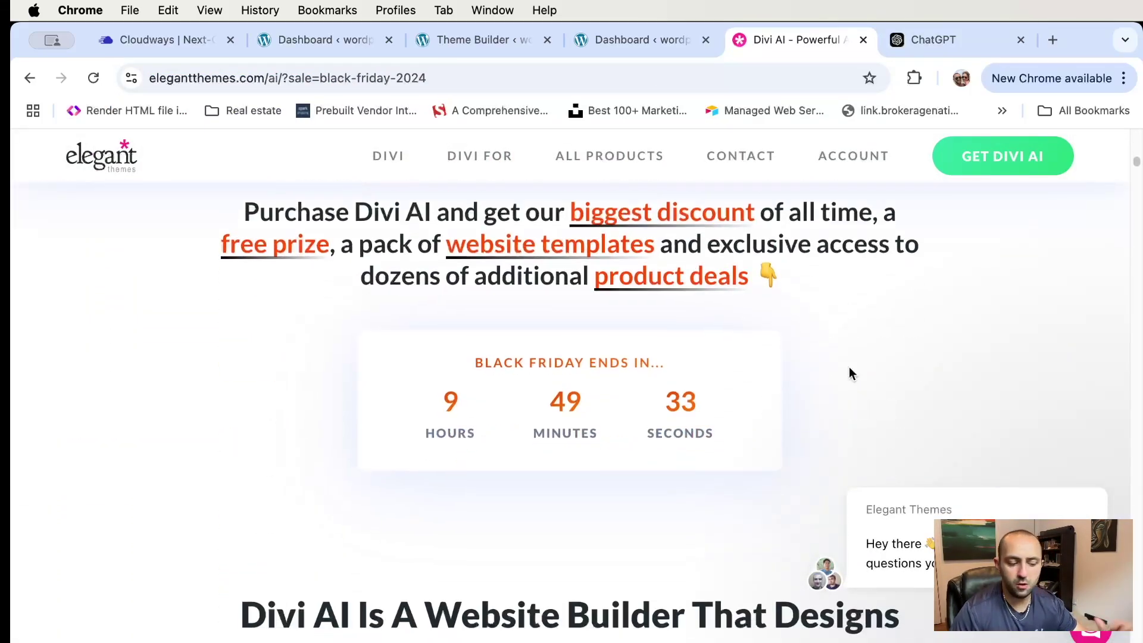
left_click_drag(135, 420, 497, 438)
scroll(611, 359, "down", 3)
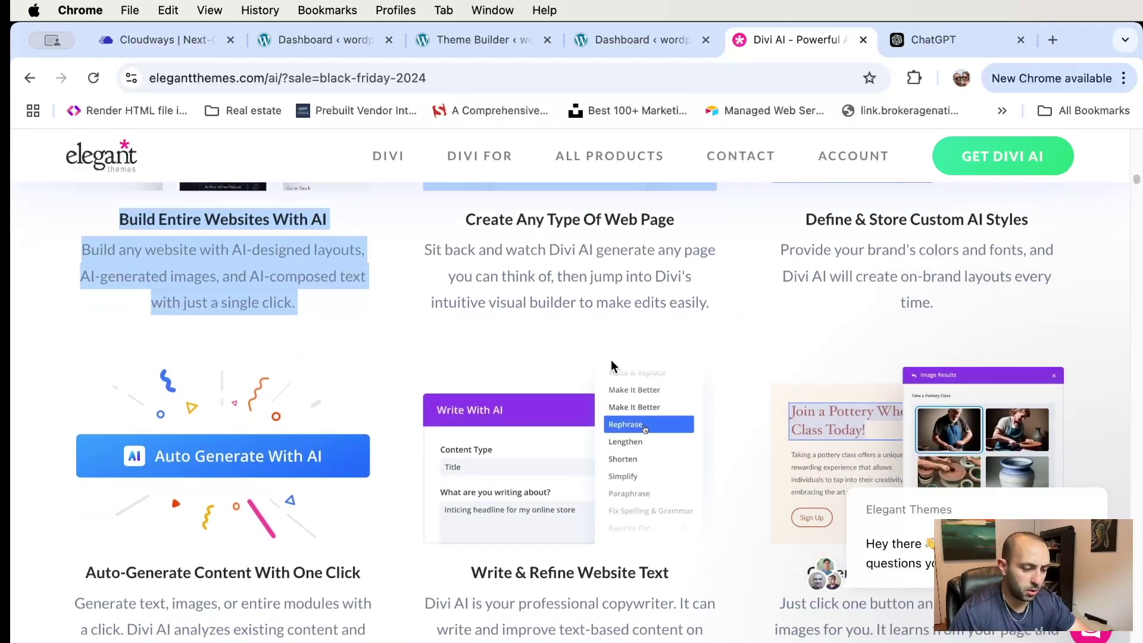
scroll(611, 360, "down", 15)
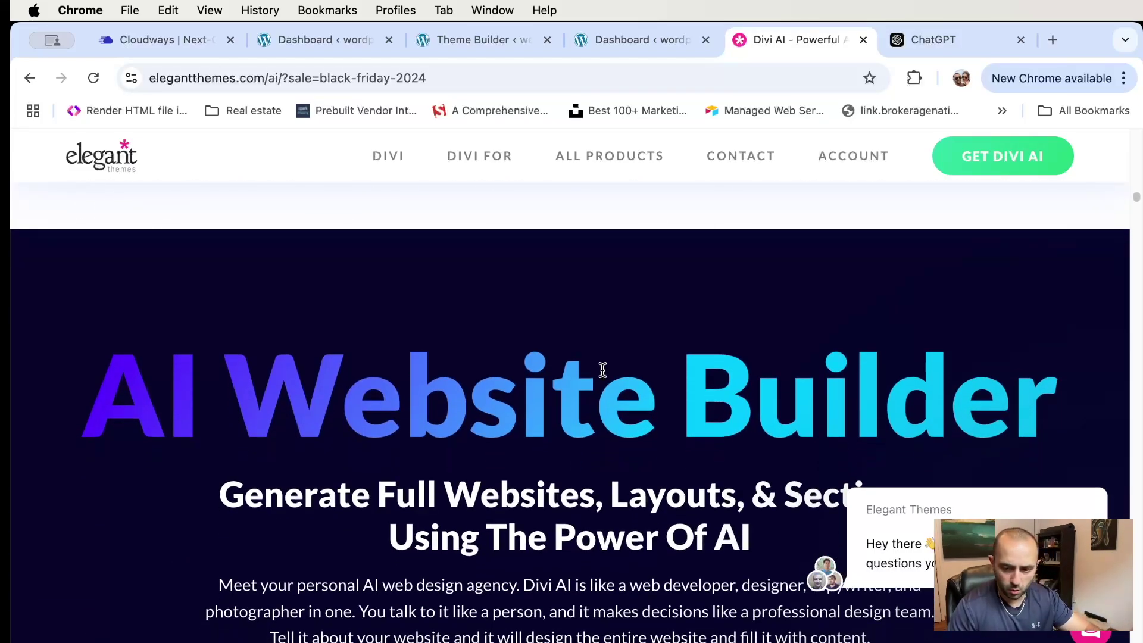
scroll(602, 369, "down", 15)
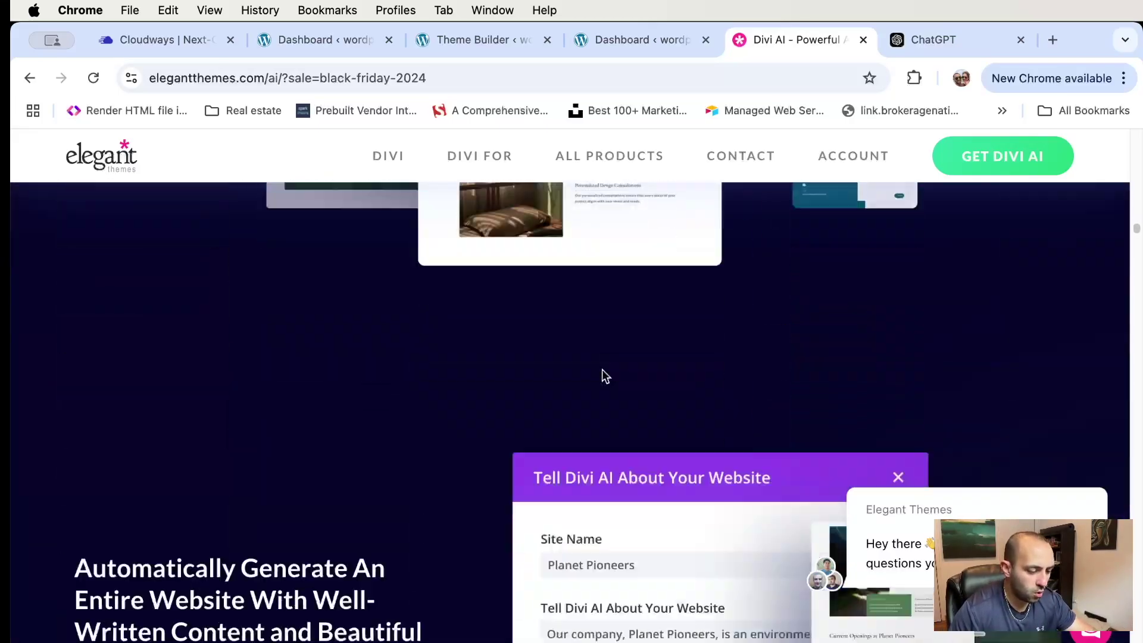
Examine the Divi AI page's sections on website generation, content rewriting, AI image generation and sample generated images
scroll(602, 376, "down", 20)
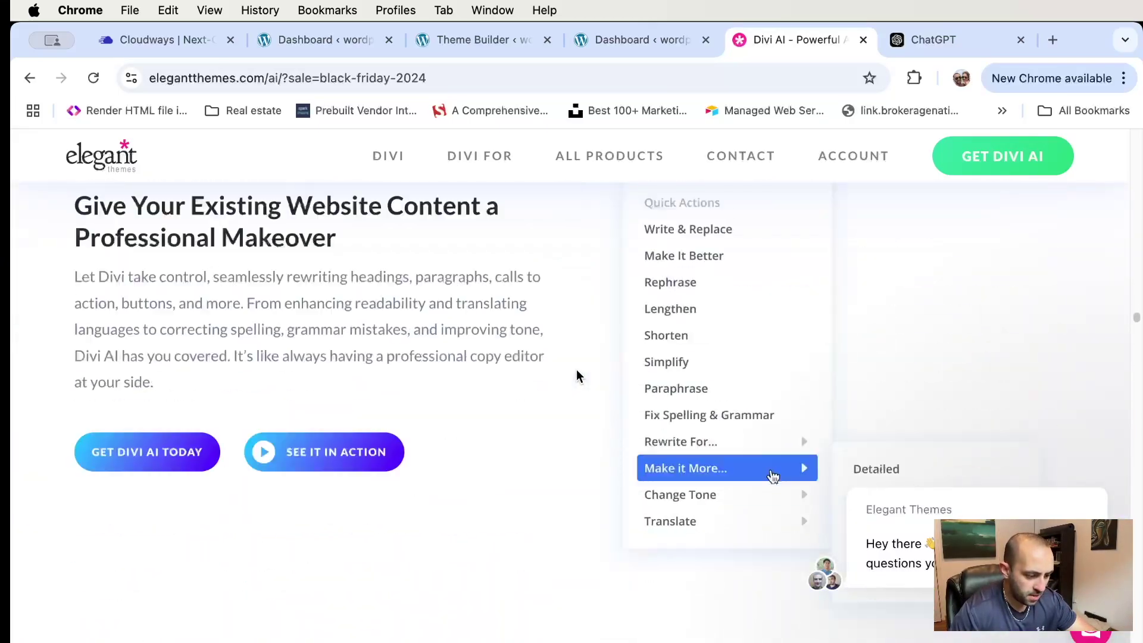
scroll(576, 375, "down", 15)
scroll(578, 373, "up", 8)
scroll(577, 373, "up", 8)
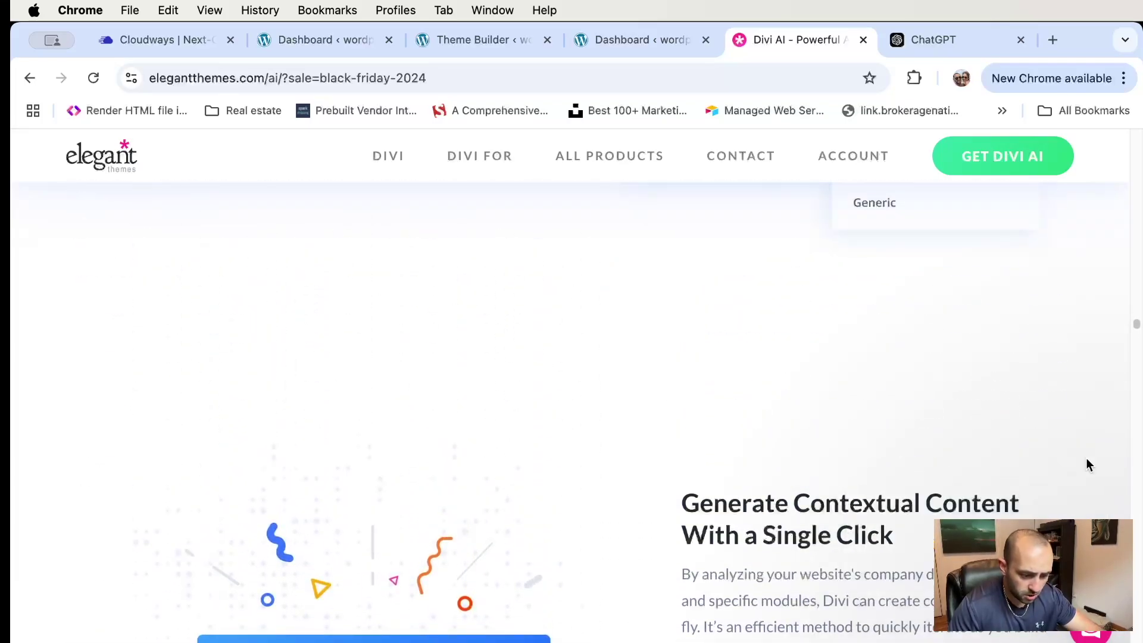
scroll(894, 395, "up", 10)
scroll(894, 395, "down", 15)
scroll(891, 412, "down", 15)
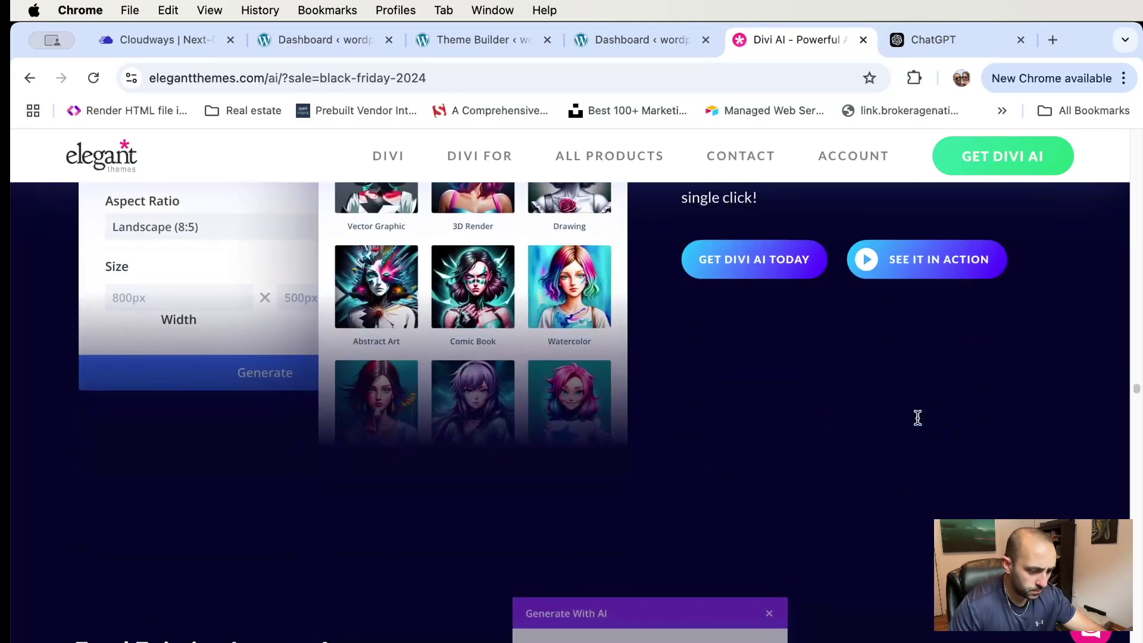
scroll(917, 418, "down", 20)
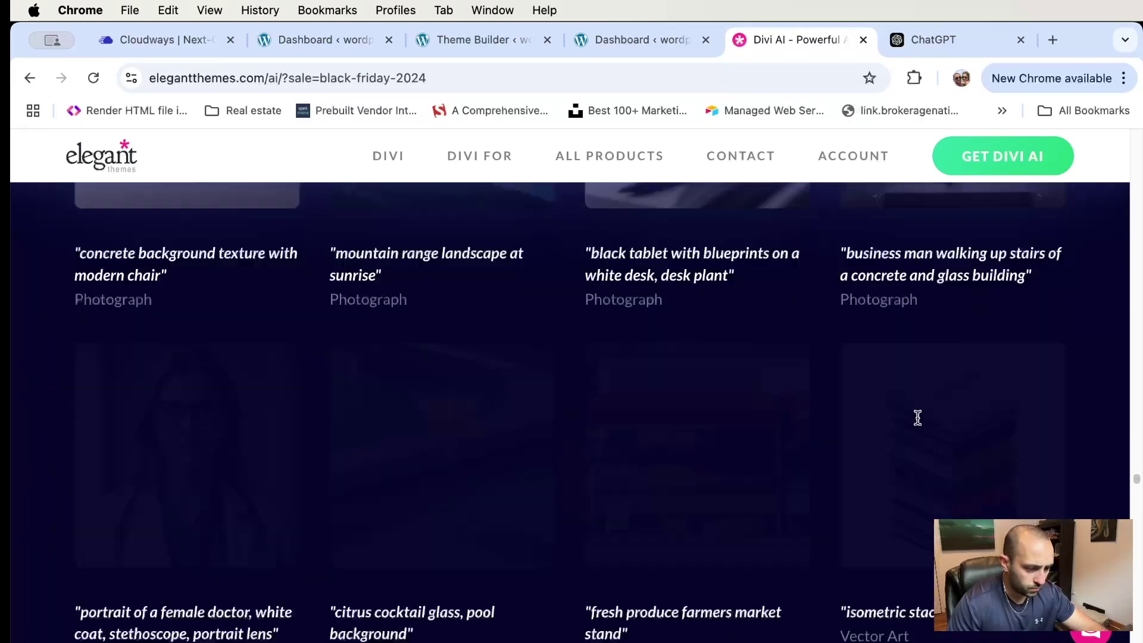
scroll(917, 417, "up", 15)
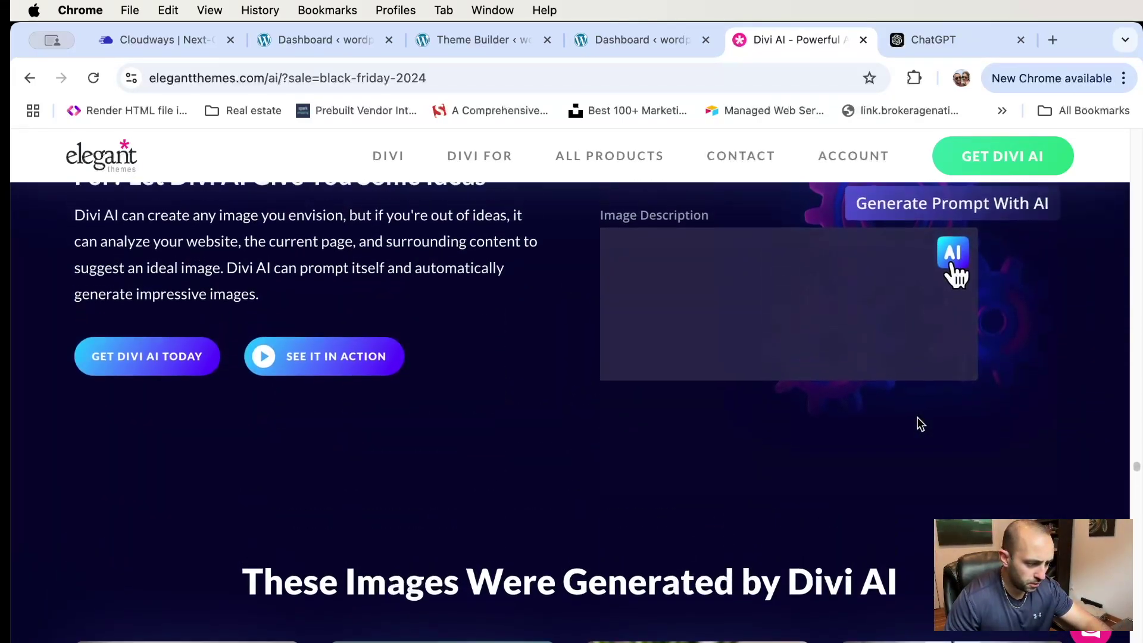
scroll(920, 423, "down", 20)
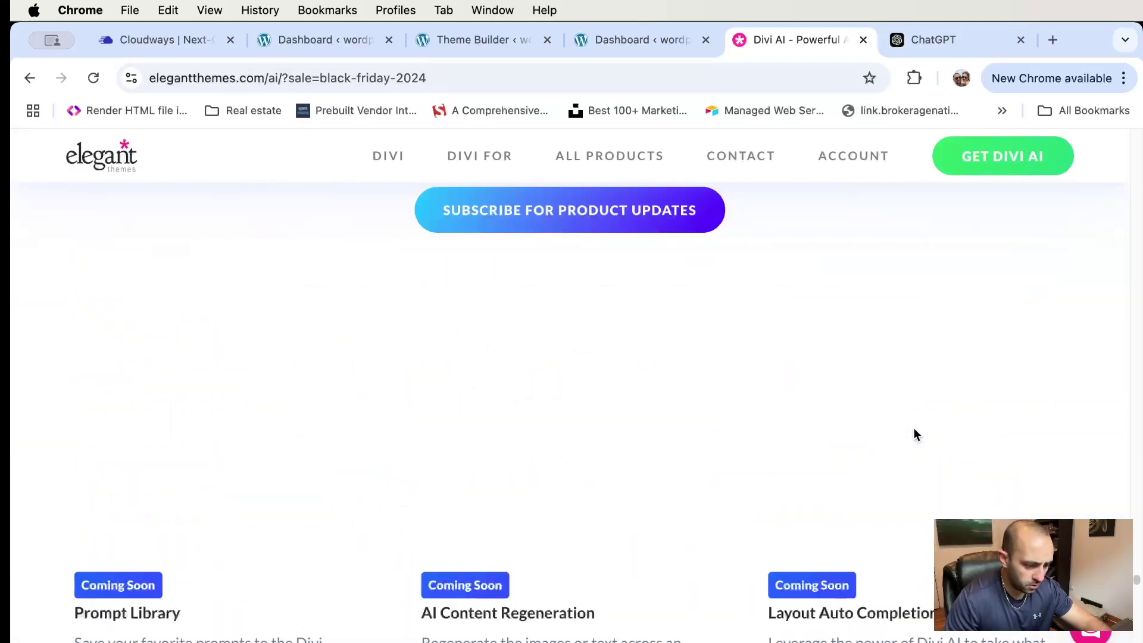
Find the Divi AI pricing plans, switch Divi AI Unlimited to monthly billing and highlight its price
scroll(916, 425, "down", 20)
scroll(921, 387, "up", 15)
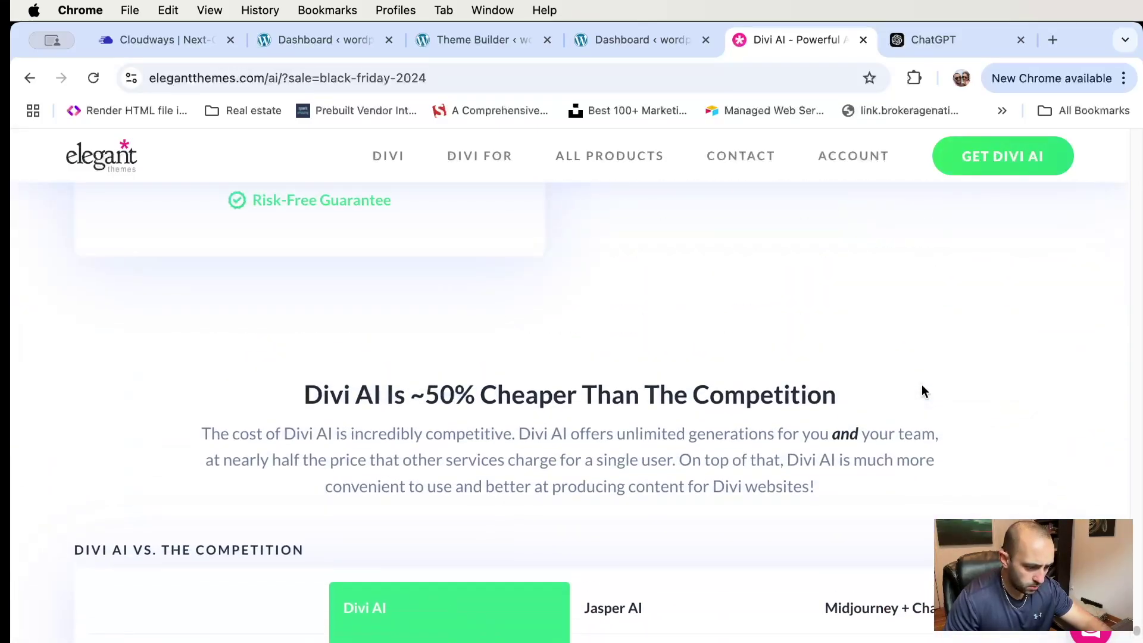
scroll(921, 391, "up", 12)
scroll(923, 391, "up", 4)
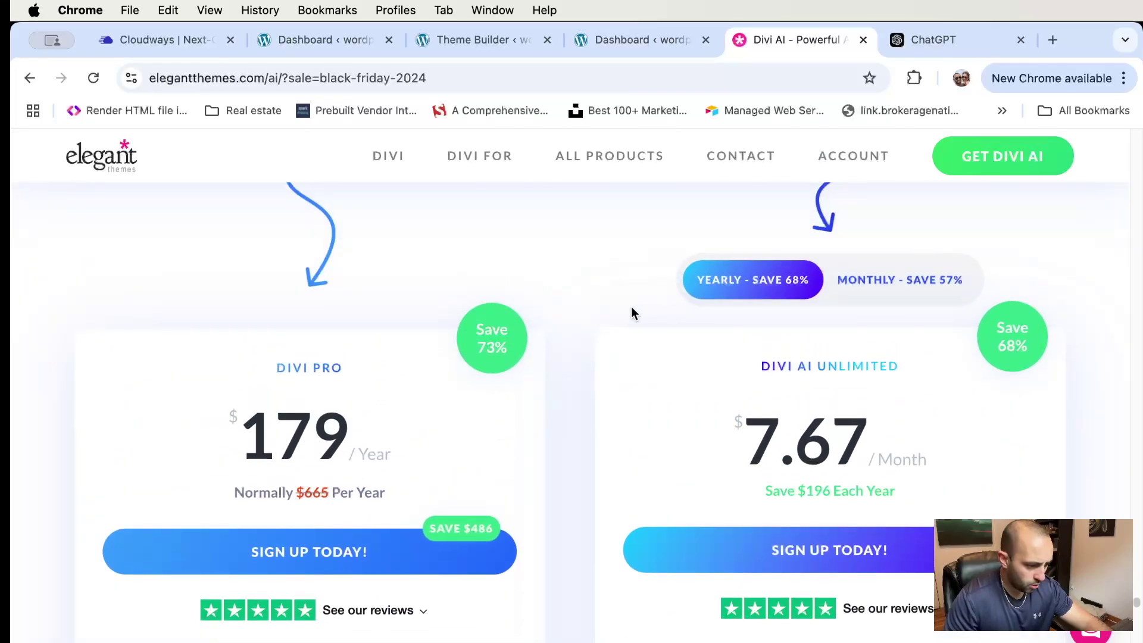
left_click(894, 287)
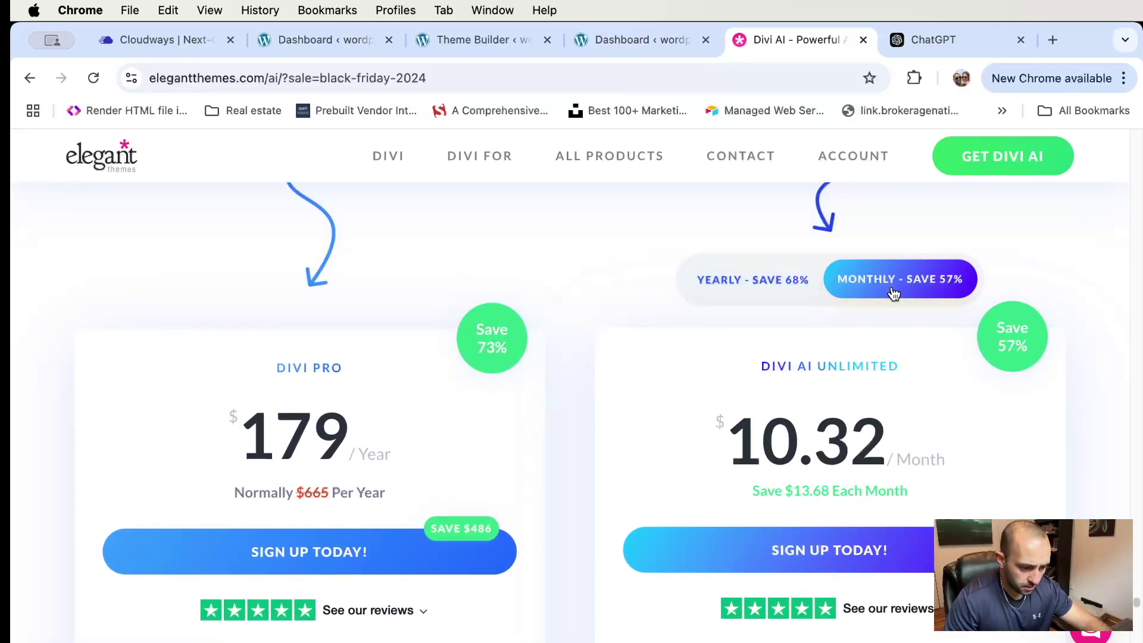
scroll(898, 474, "down", 3)
scroll(913, 467, "up", 2)
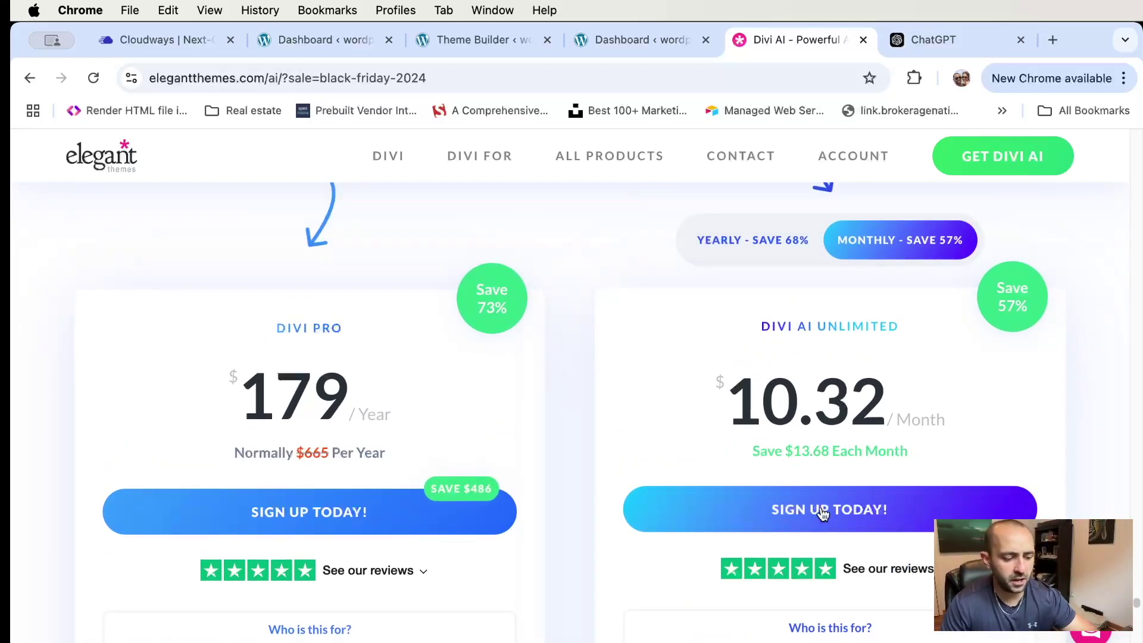
left_click_drag(710, 400, 951, 398)
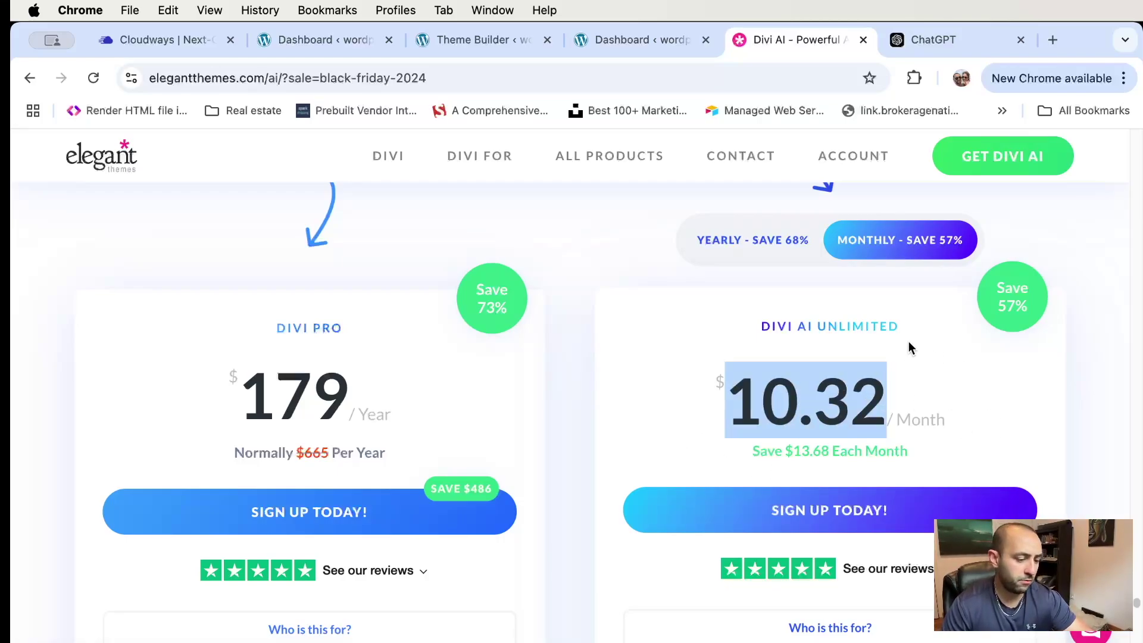
Compare Divi AI Unlimited's yearly and monthly billing, ending on the monthly option, and examine its price
left_click(738, 246)
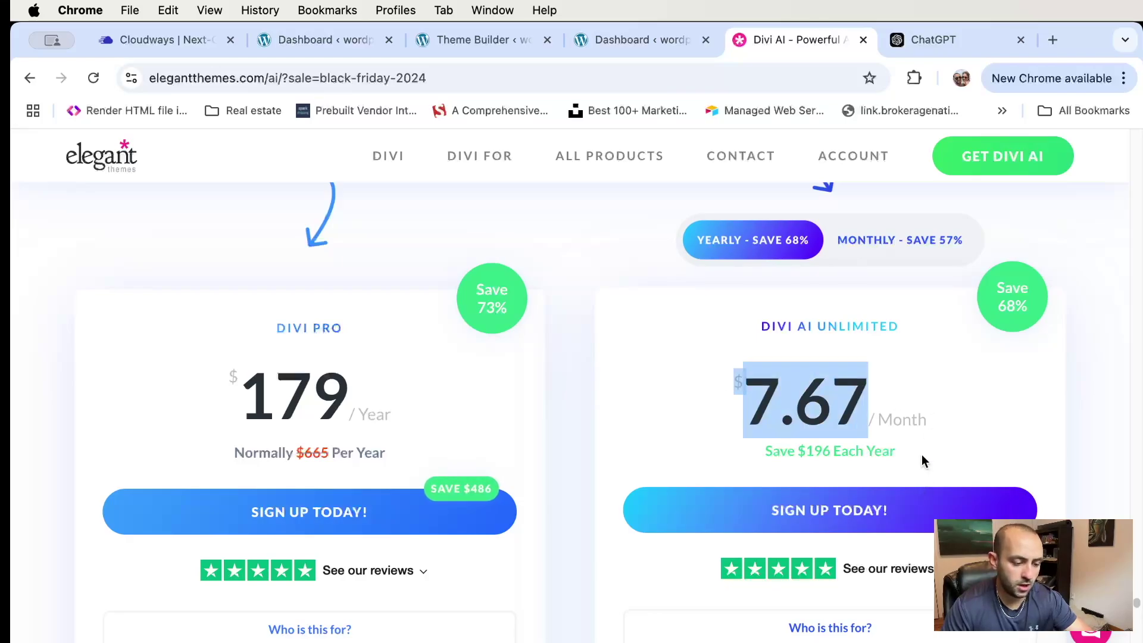
left_click(881, 241)
scroll(872, 435, "down", 3)
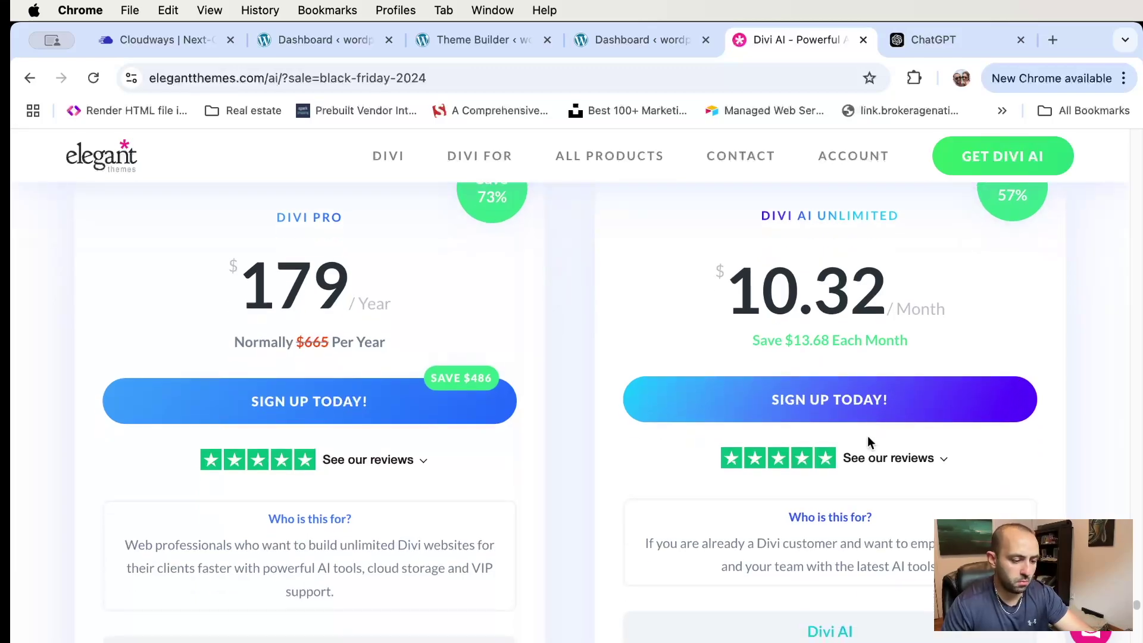
scroll(871, 431, "up", 3)
left_click_drag(668, 400, 956, 395)
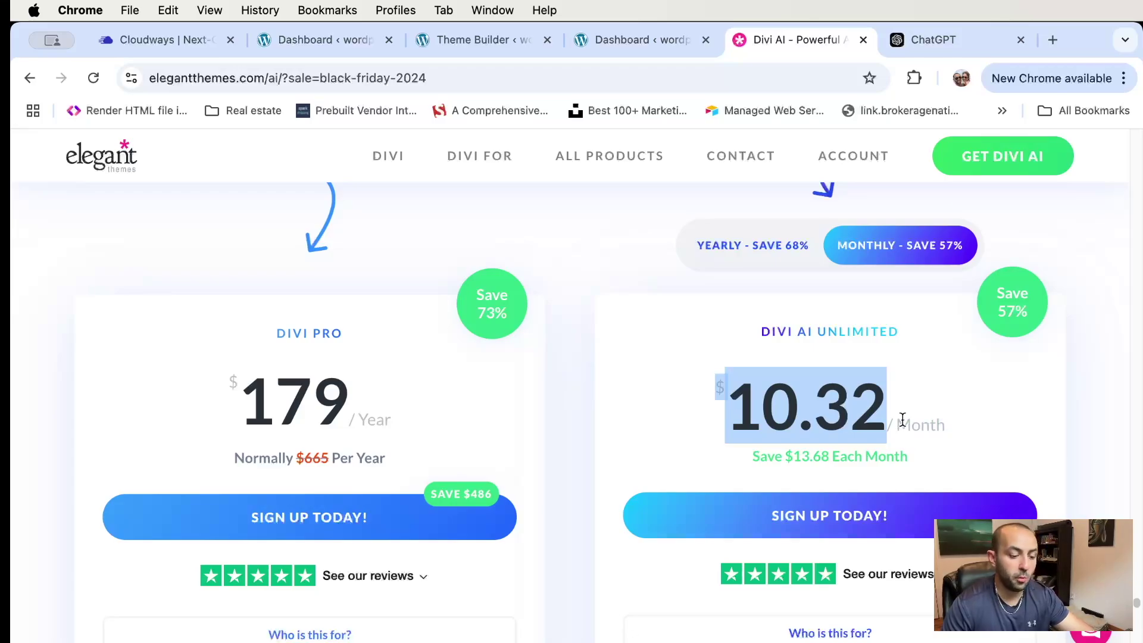
left_click(795, 456)
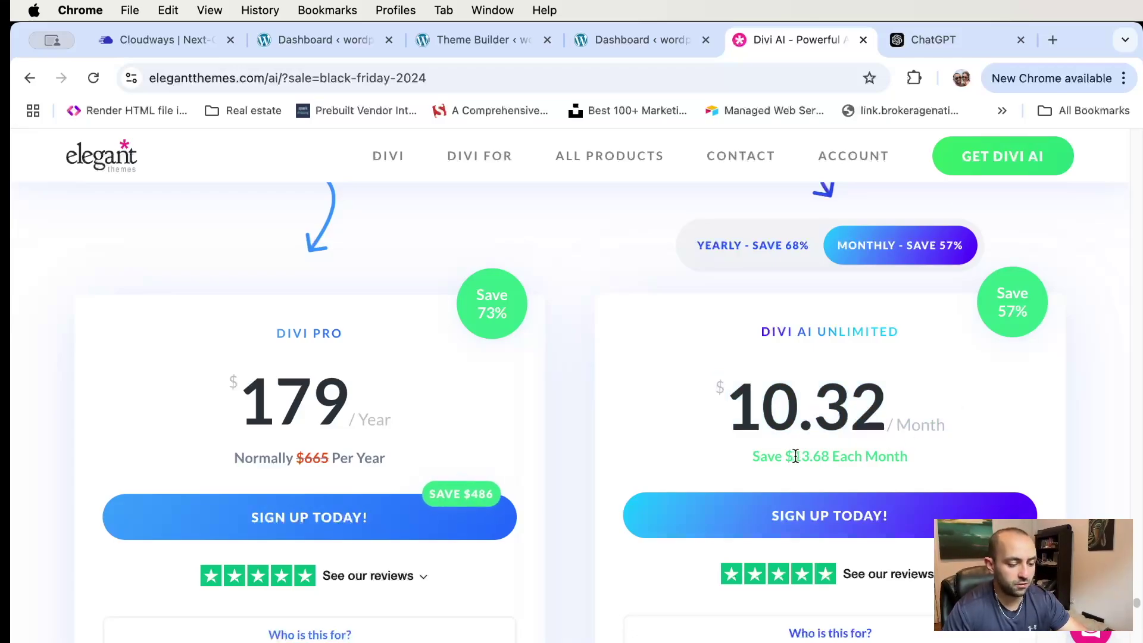
Review the features, target customers and Black Friday extras of the Divi Pro and Divi AI Unlimited plans
scroll(991, 421, "down", 12)
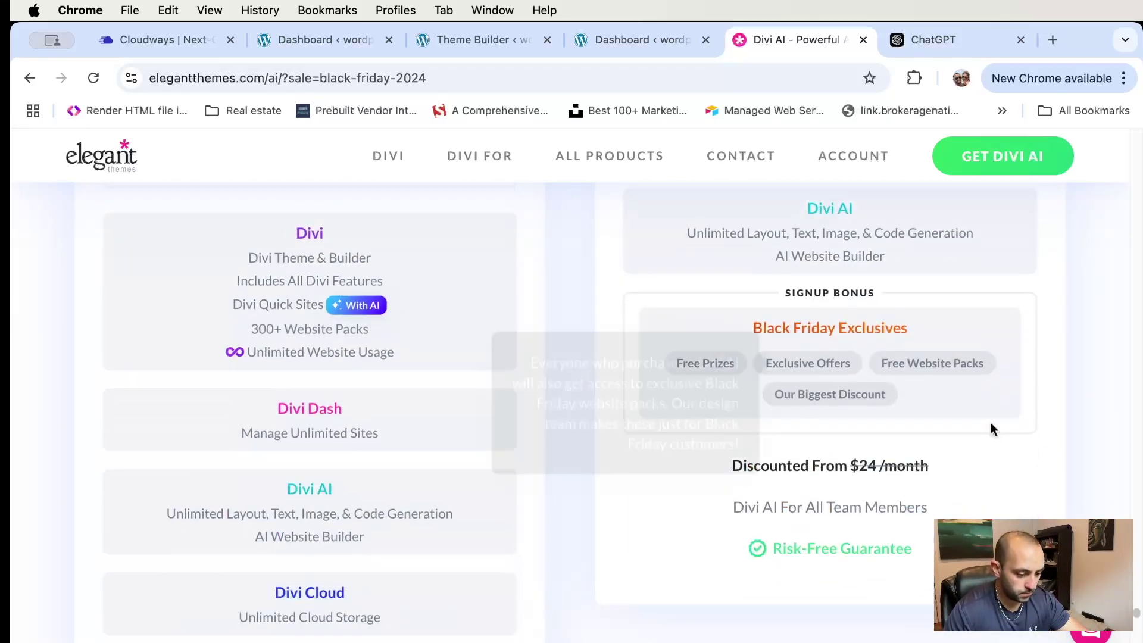
scroll(990, 422, "up", 9)
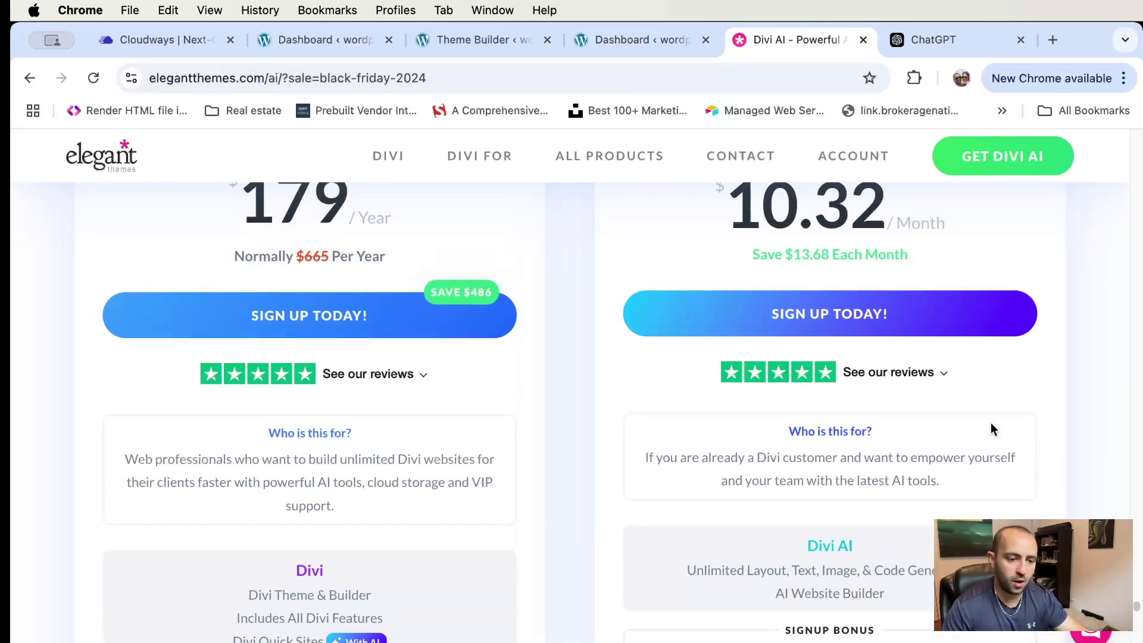
scroll(974, 421, "up", 1)
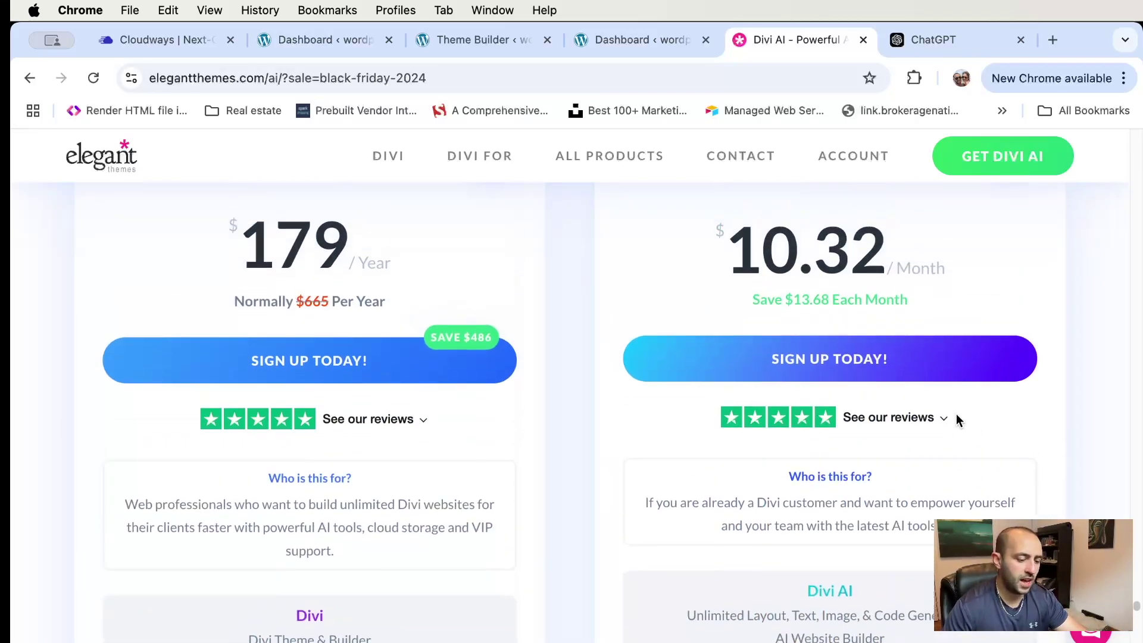
scroll(956, 419, "up", 2)
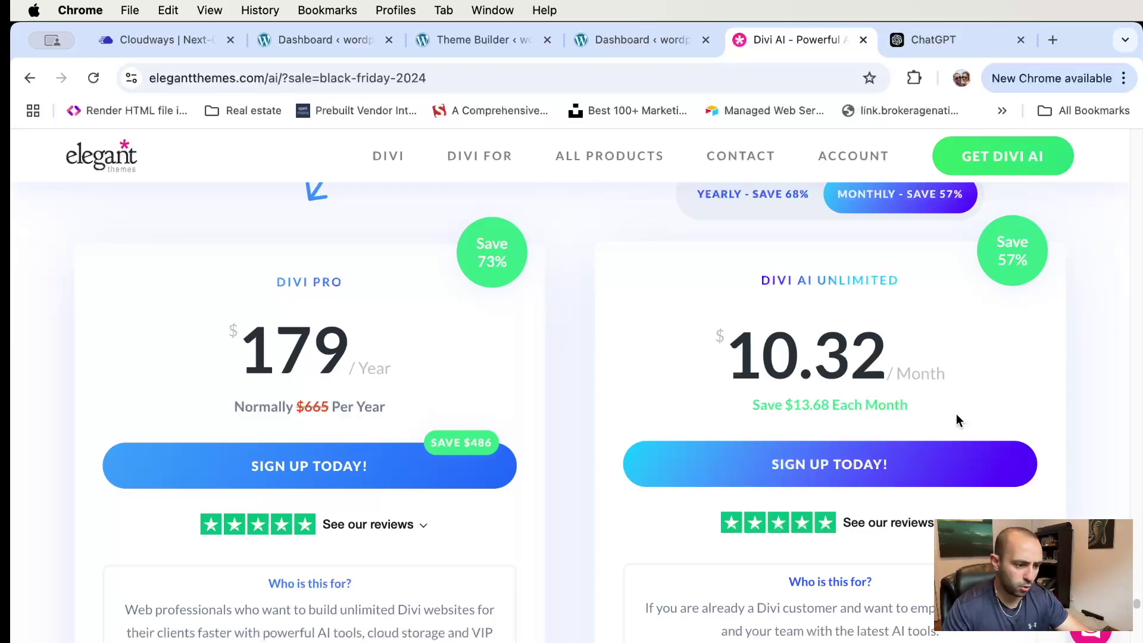
scroll(968, 412, "up", 4)
scroll(827, 334, "down", 2)
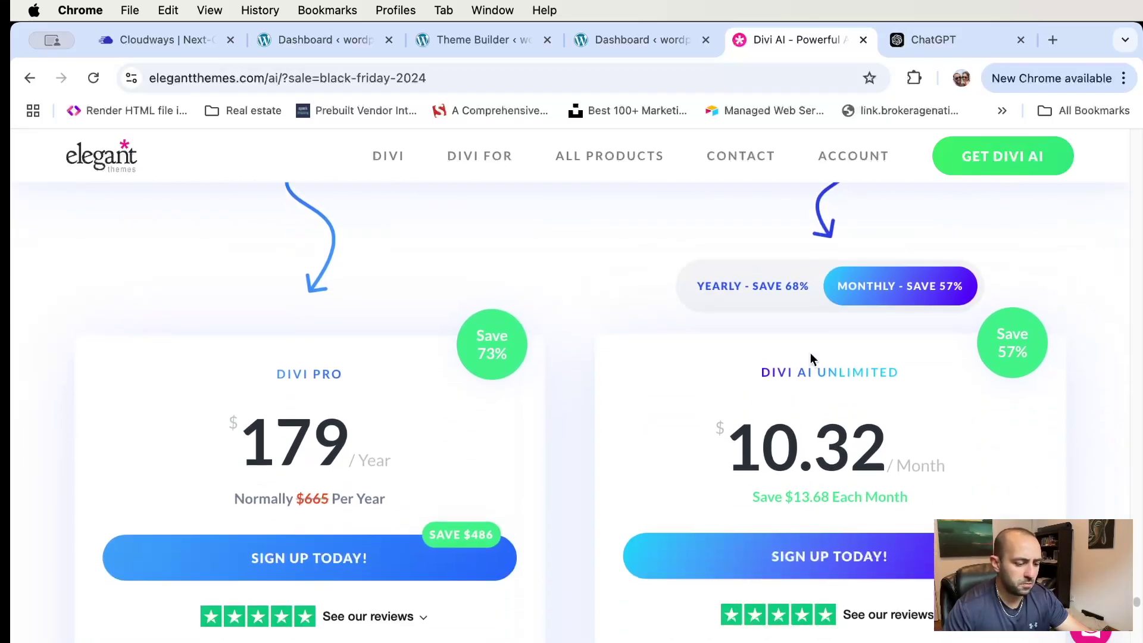
scroll(809, 353, "down", 2)
scroll(668, 267, "up", 6)
scroll(666, 263, "up", 10)
scroll(667, 263, "down", 4)
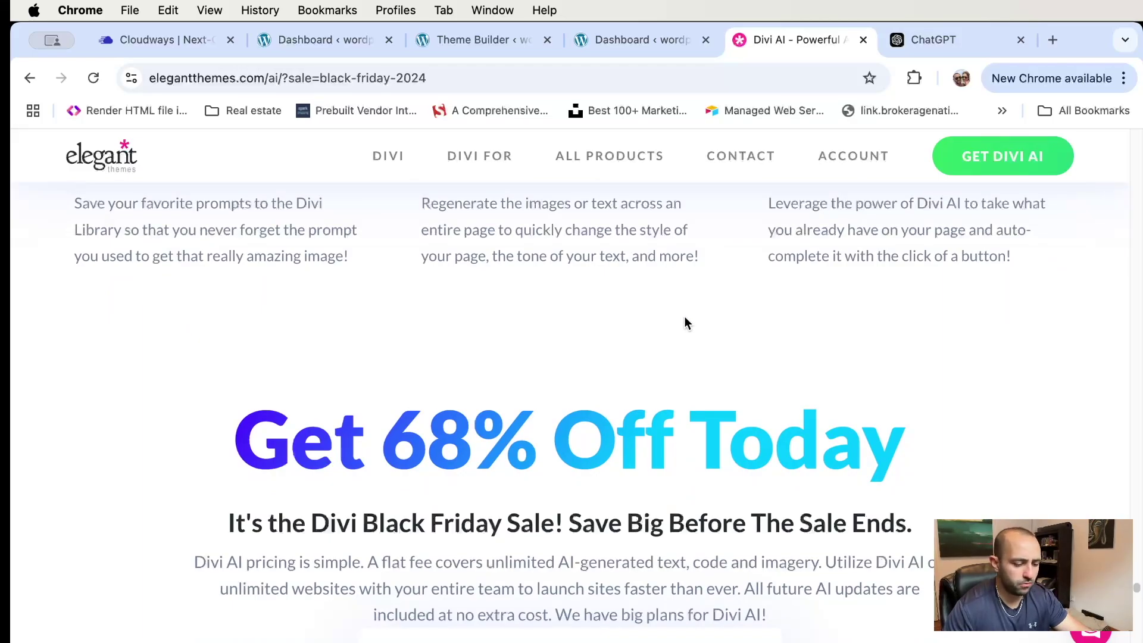
Examine the Divi Code AI sections on AI-generated CSS and custom elements
scroll(684, 322, "up", 15)
scroll(684, 317, "up", 15)
scroll(685, 322, "up", 15)
scroll(685, 321, "up", 15)
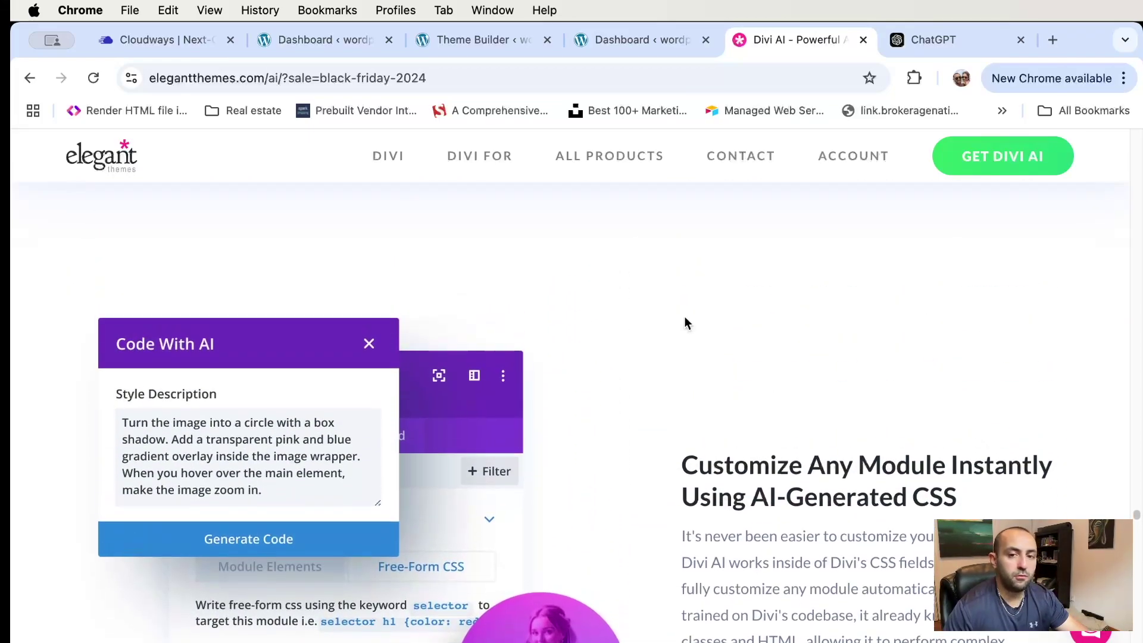
scroll(684, 322, "up", 15)
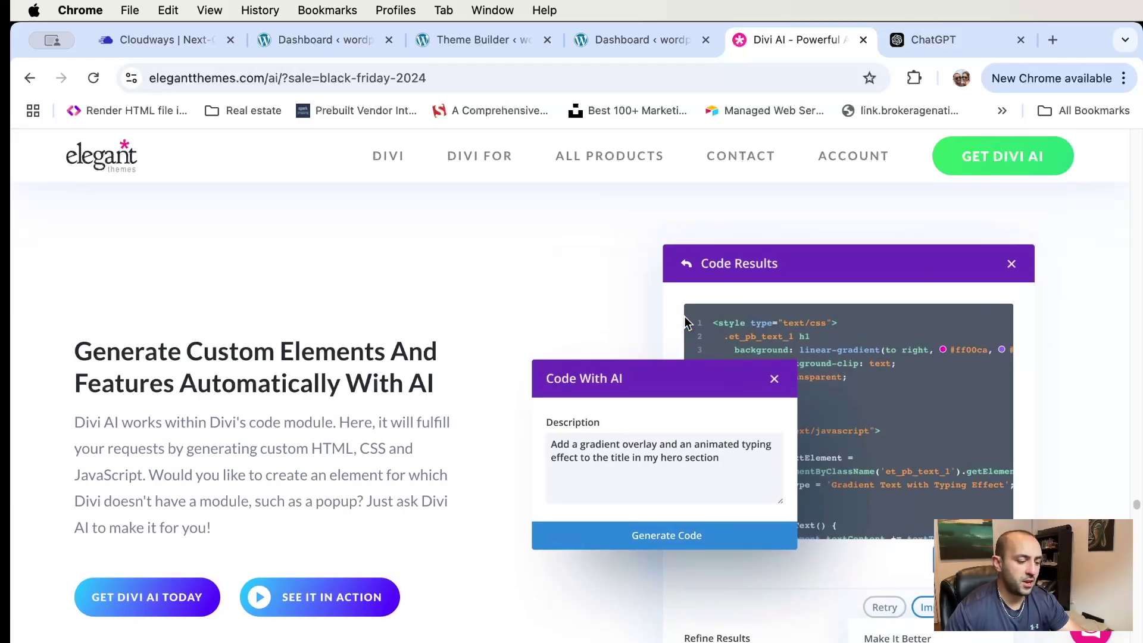
scroll(684, 319, "up", 12)
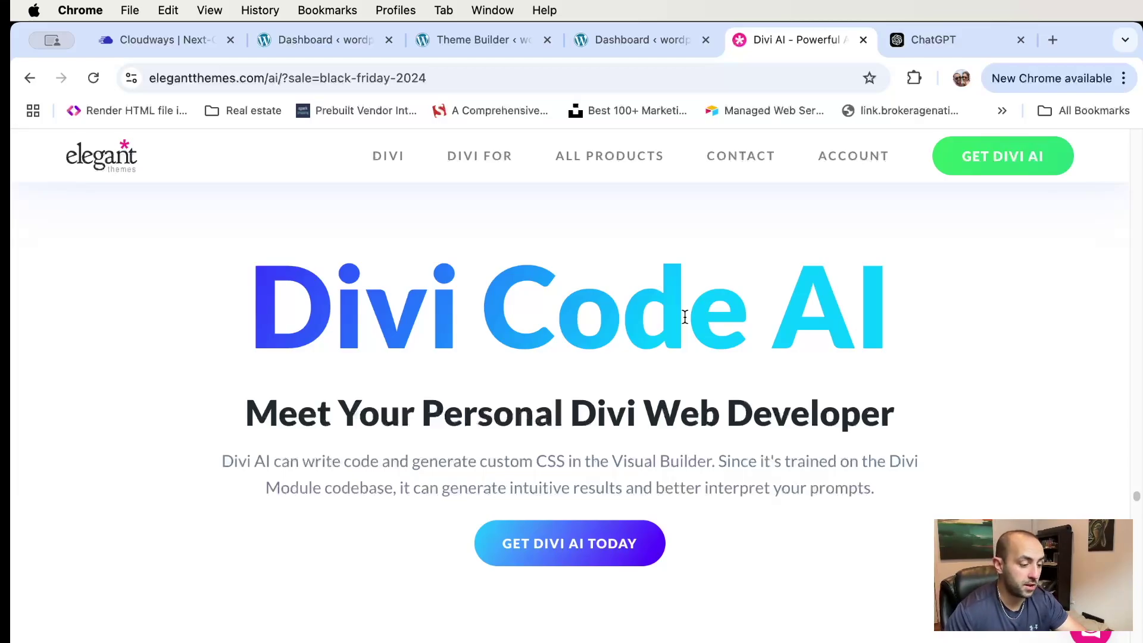
Examine Divi AI's image features, including sample images, prompt suggestions, enhancing, upscaling, modifying image parts and reference images
scroll(792, 314, "up", 10)
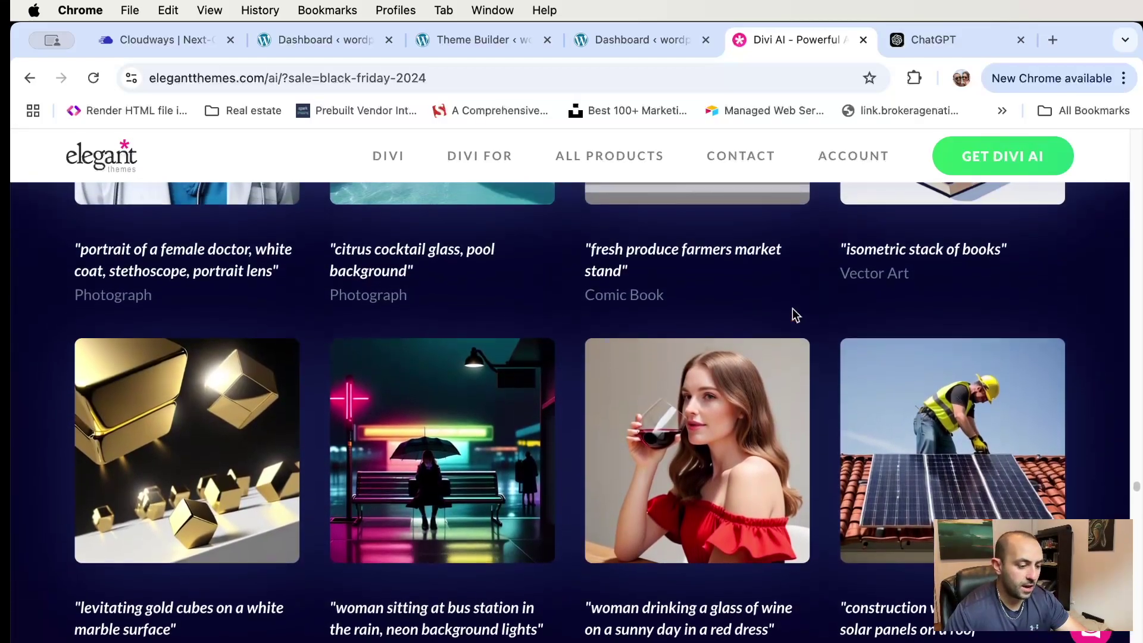
scroll(791, 314, "up", 10)
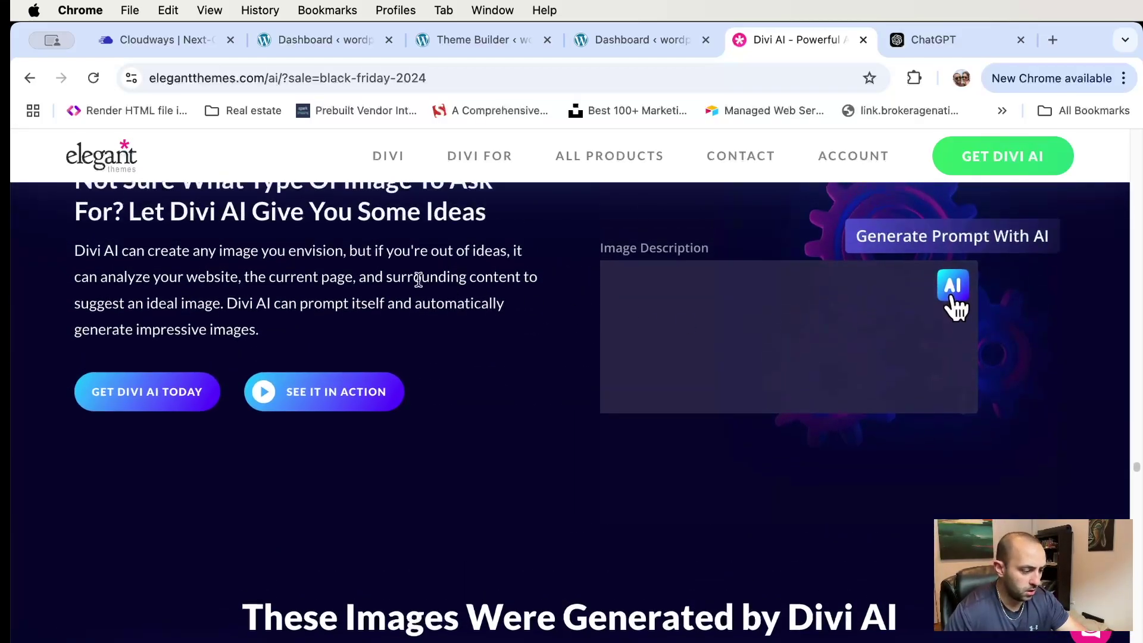
scroll(391, 235, "up", 2)
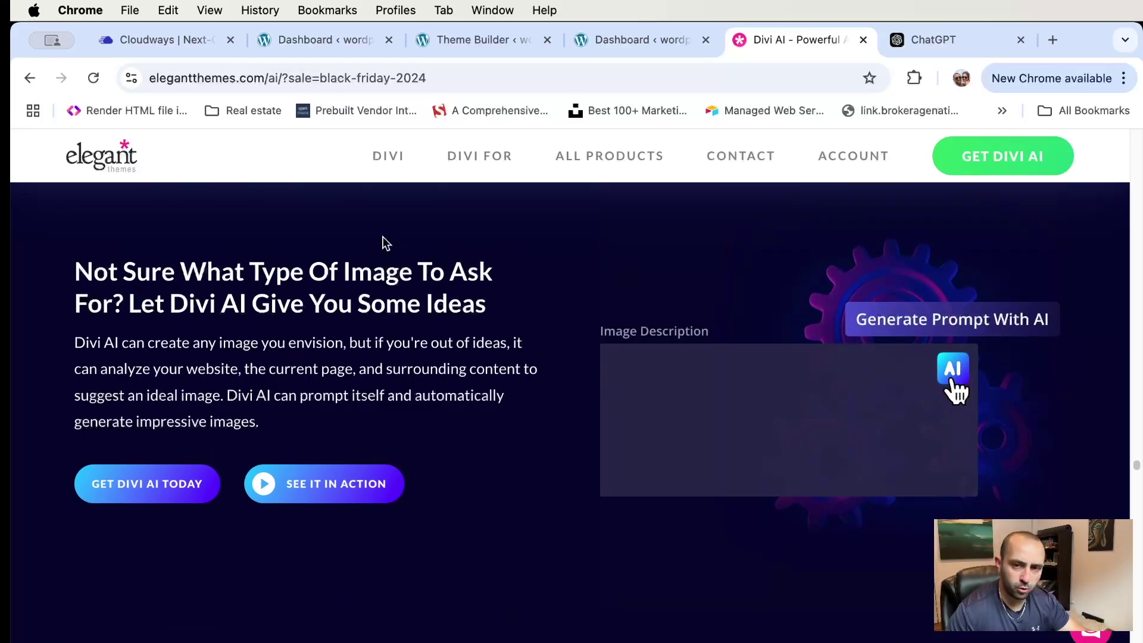
scroll(424, 260, "up", 10)
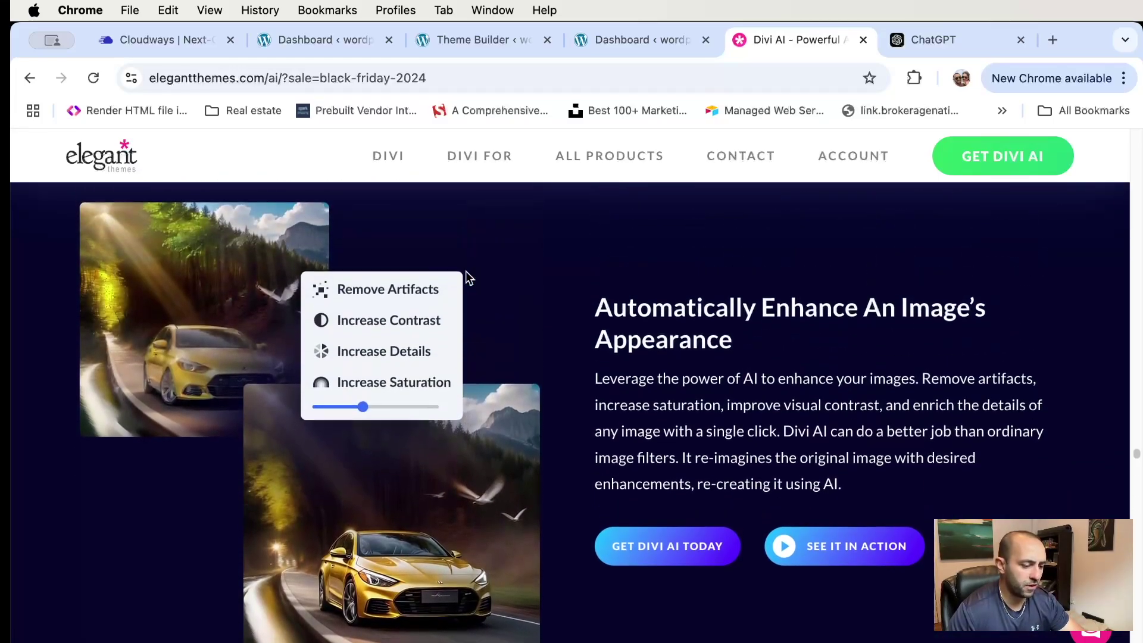
scroll(465, 270, "up", 15)
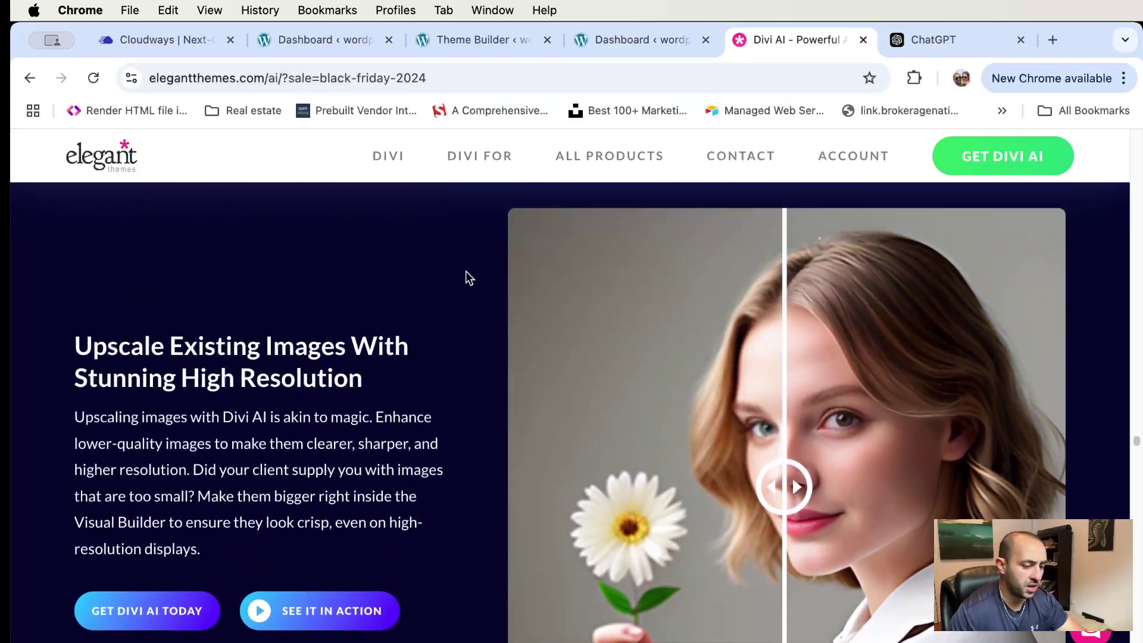
scroll(468, 276, "up", 15)
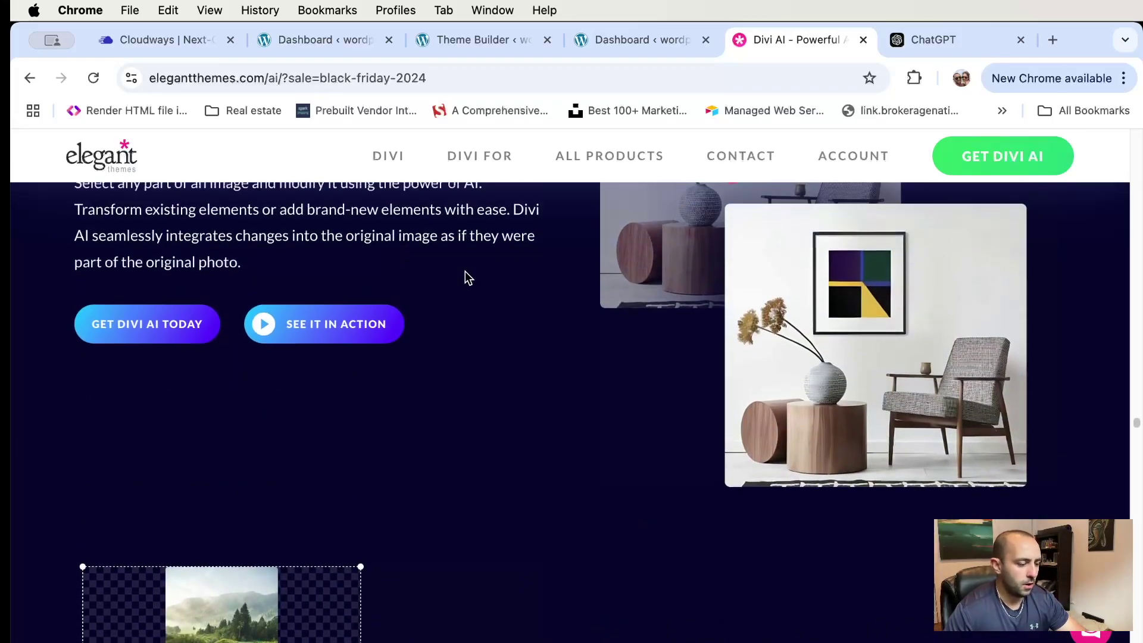
scroll(466, 274, "up", 15)
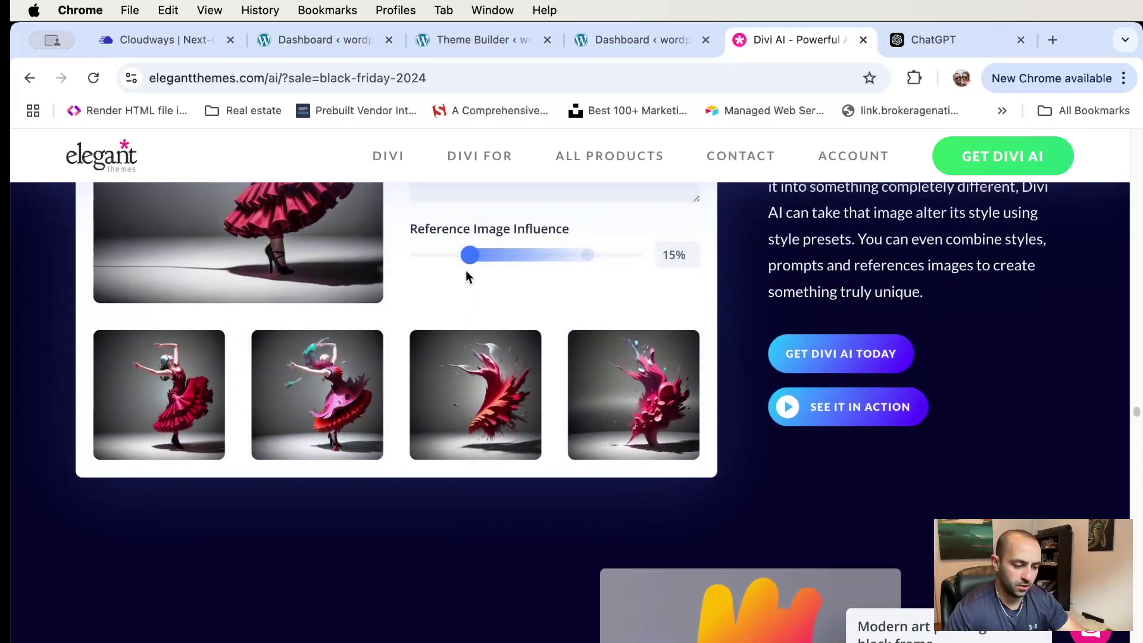
scroll(465, 270, "up", 15)
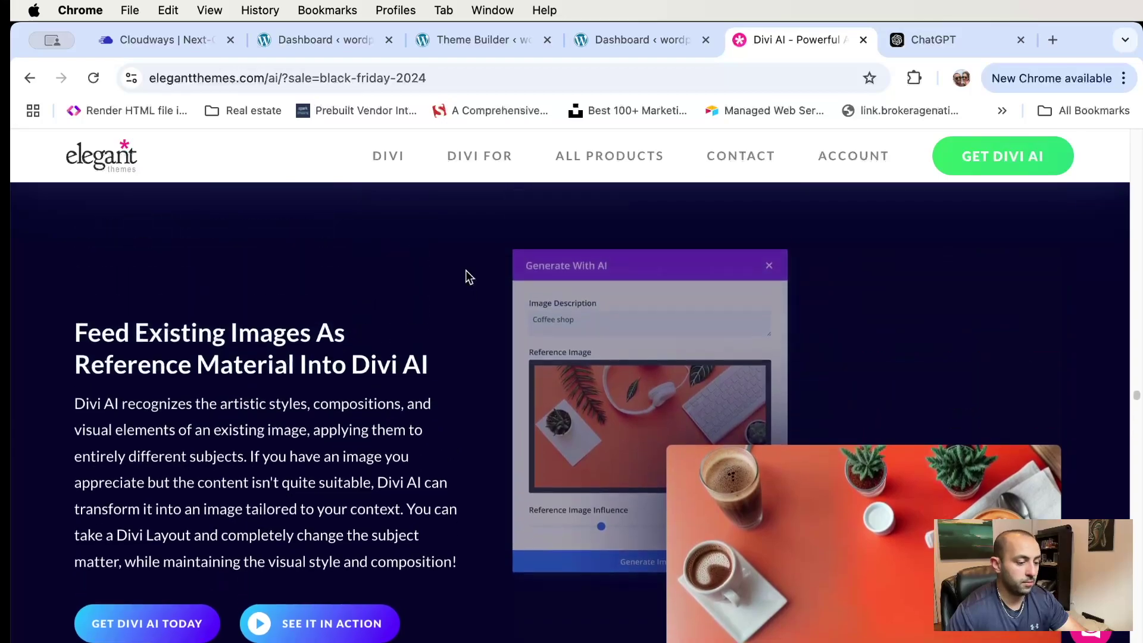